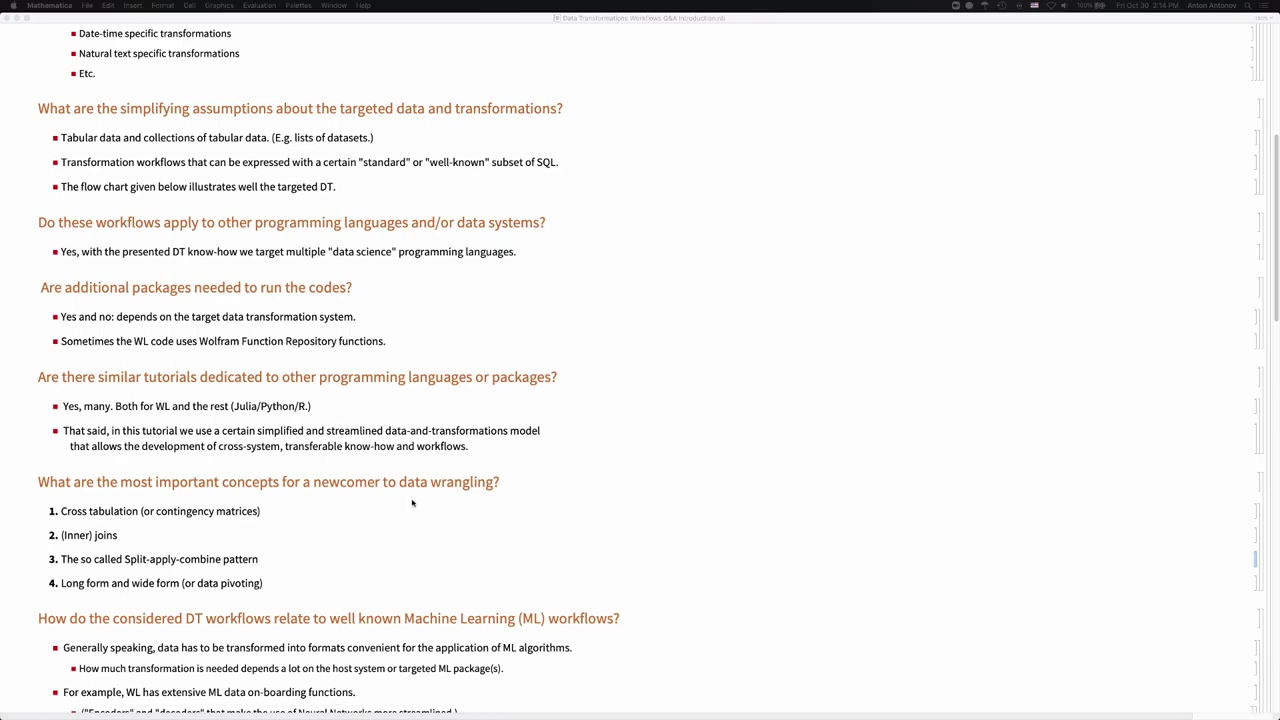
# Read through the notebook's introduction and the first answers on the simplifying assumptions for the workflows, data and transformations.
pyautogui.scroll(10, 422, 531)
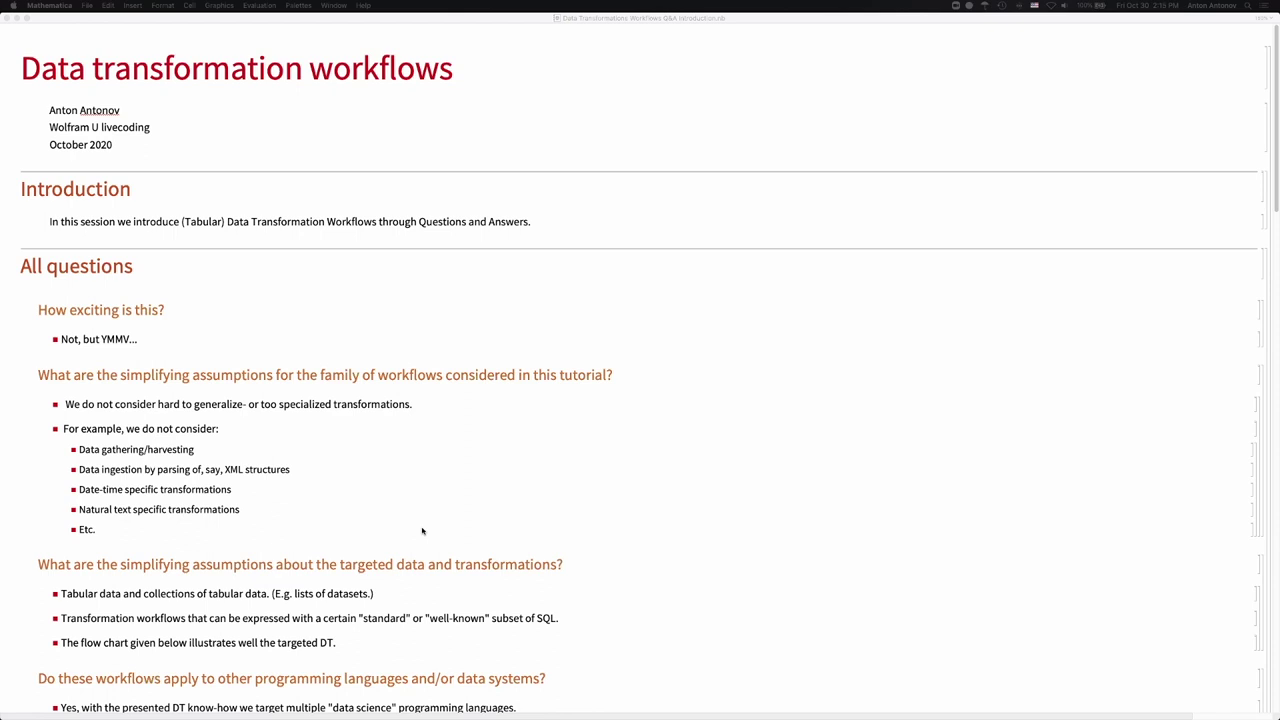
pyautogui.scroll(-1, 101, 294)
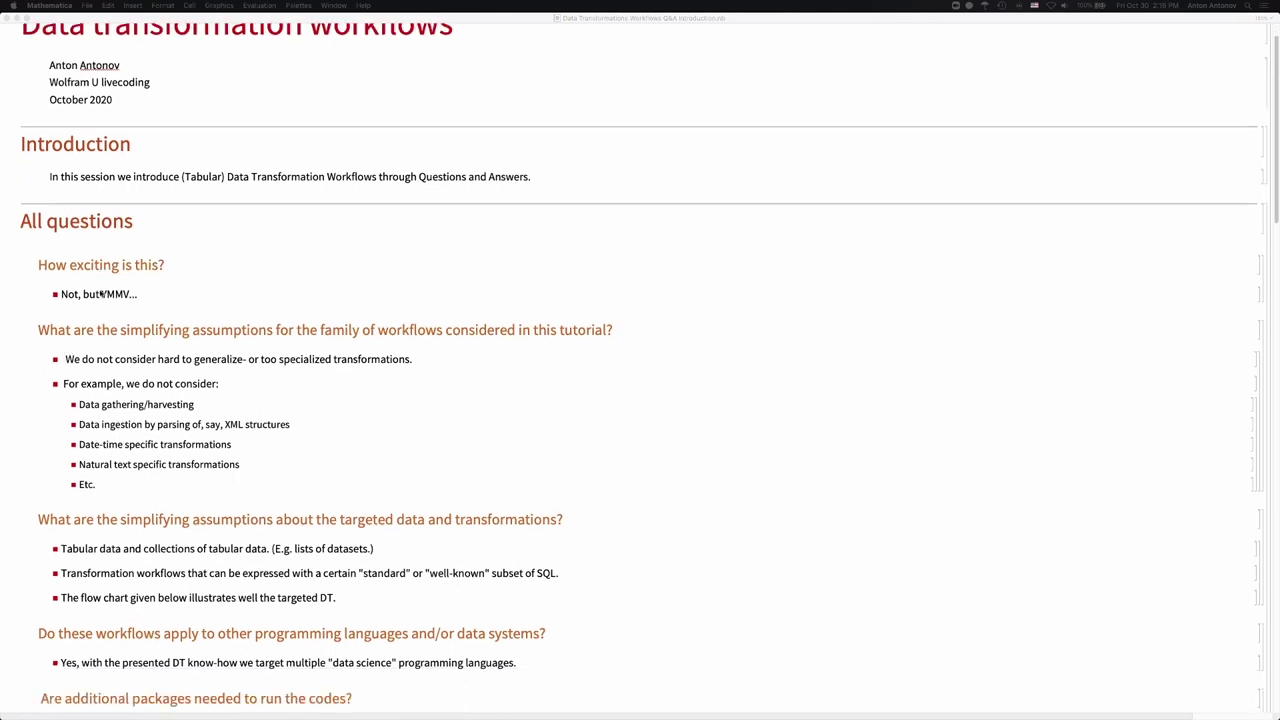
pyautogui.scroll(1, 101, 290)
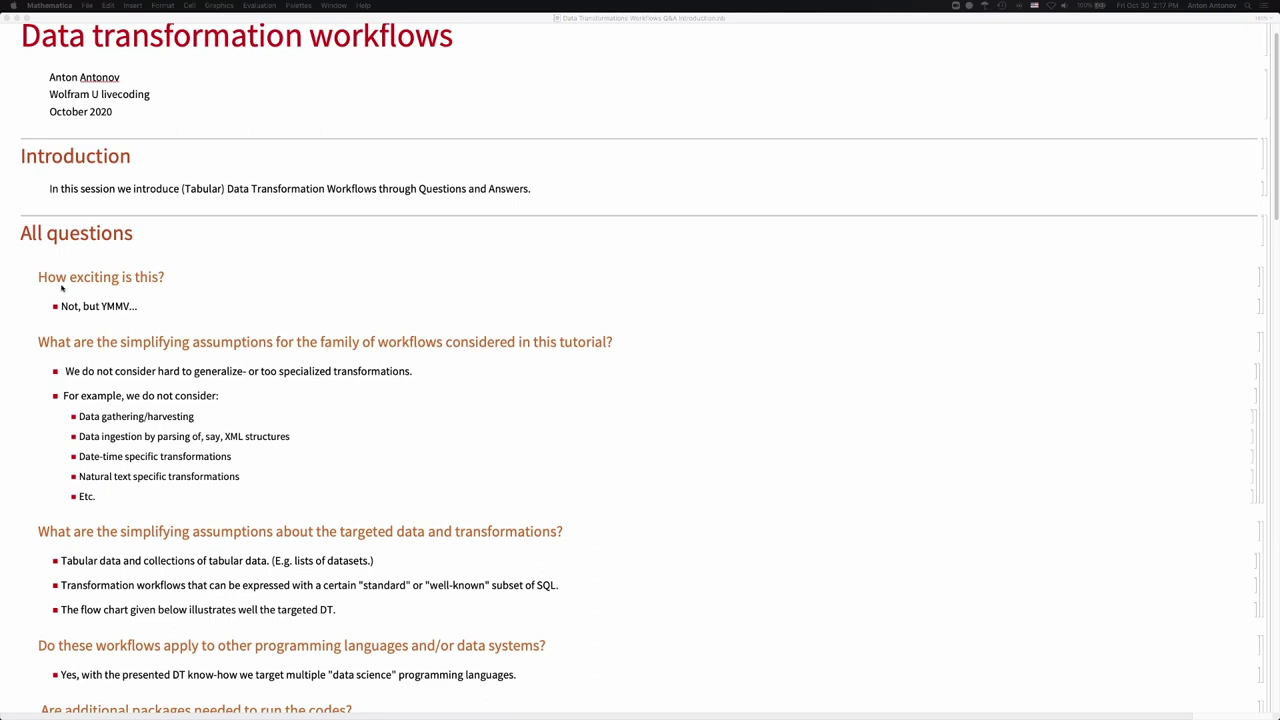
pyautogui.scroll(-1, 64, 362)
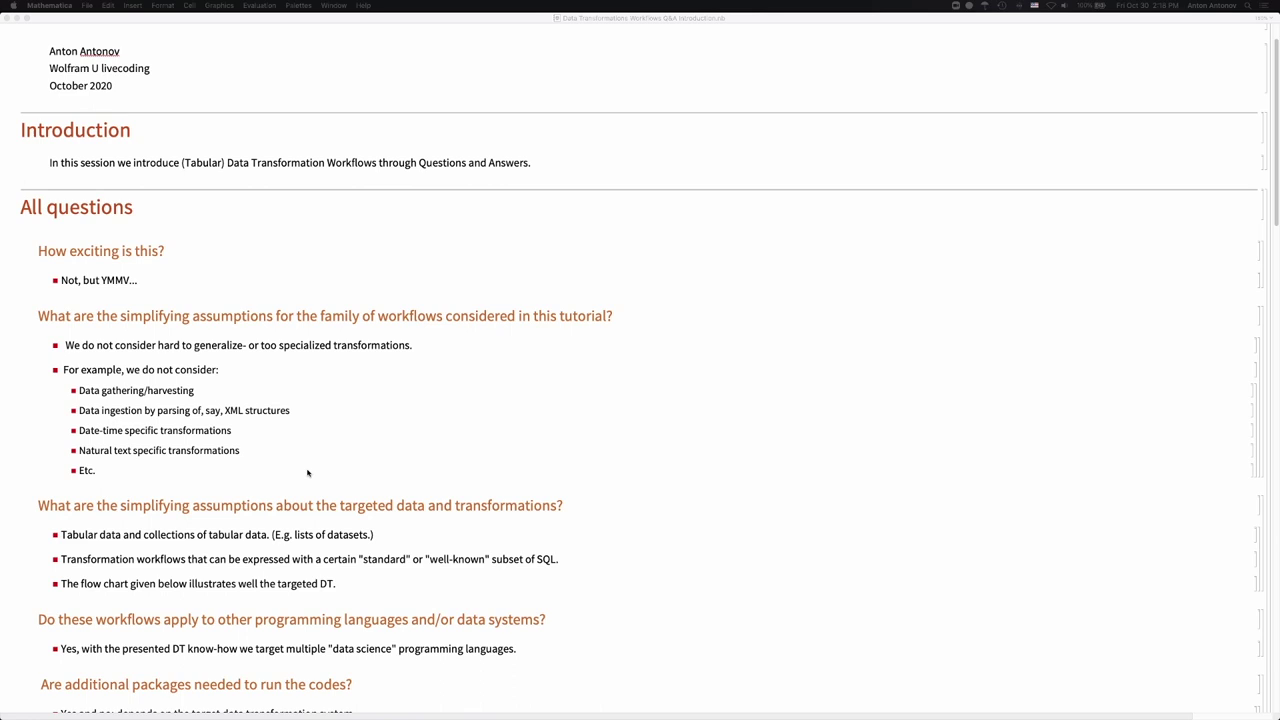
pyautogui.scroll(-5, 308, 473)
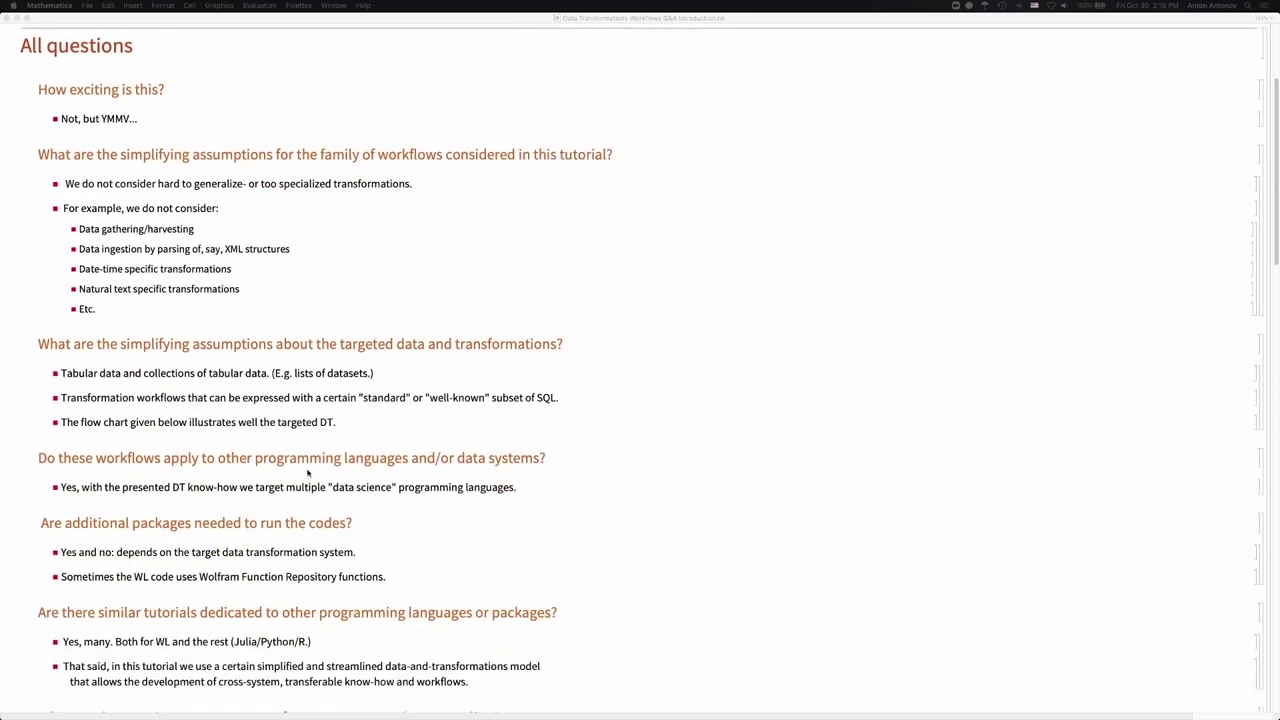
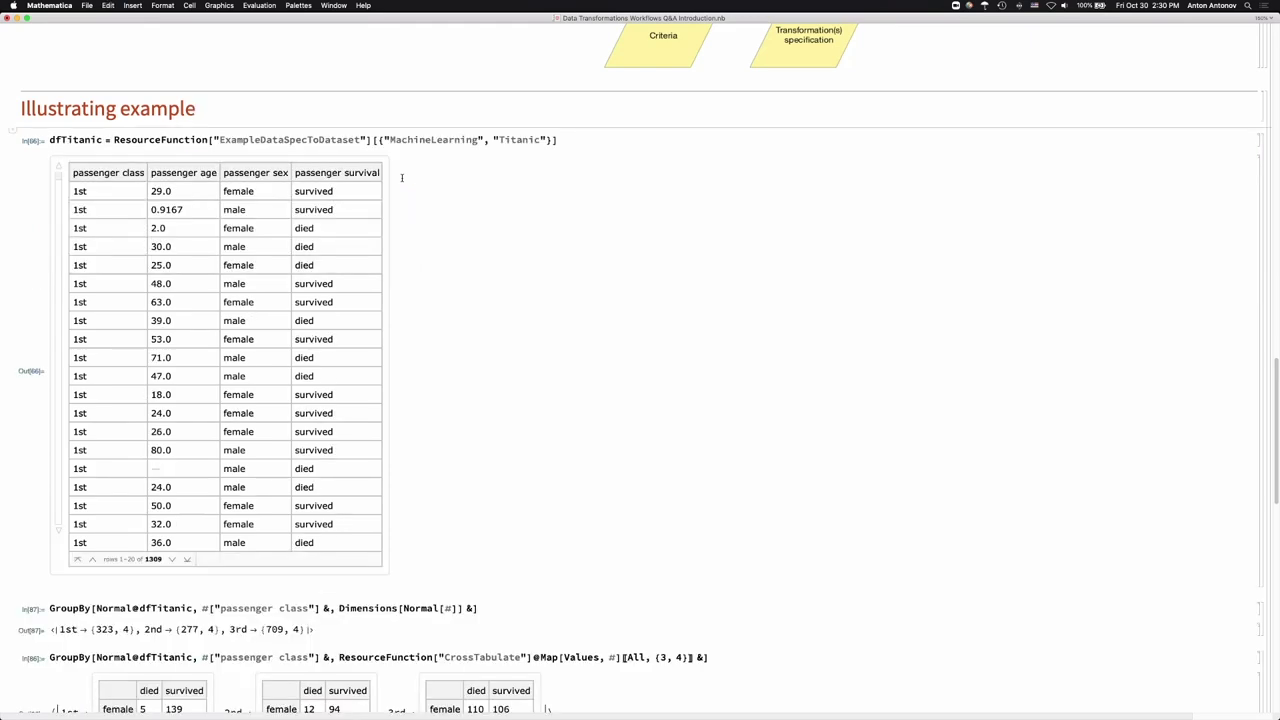
# Insert and evaluate ResourceFunction["RecordsSummary"][dfTitanic] between the Titanic dataset output and the first GroupBy expression.
pyautogui.click(141, 597)
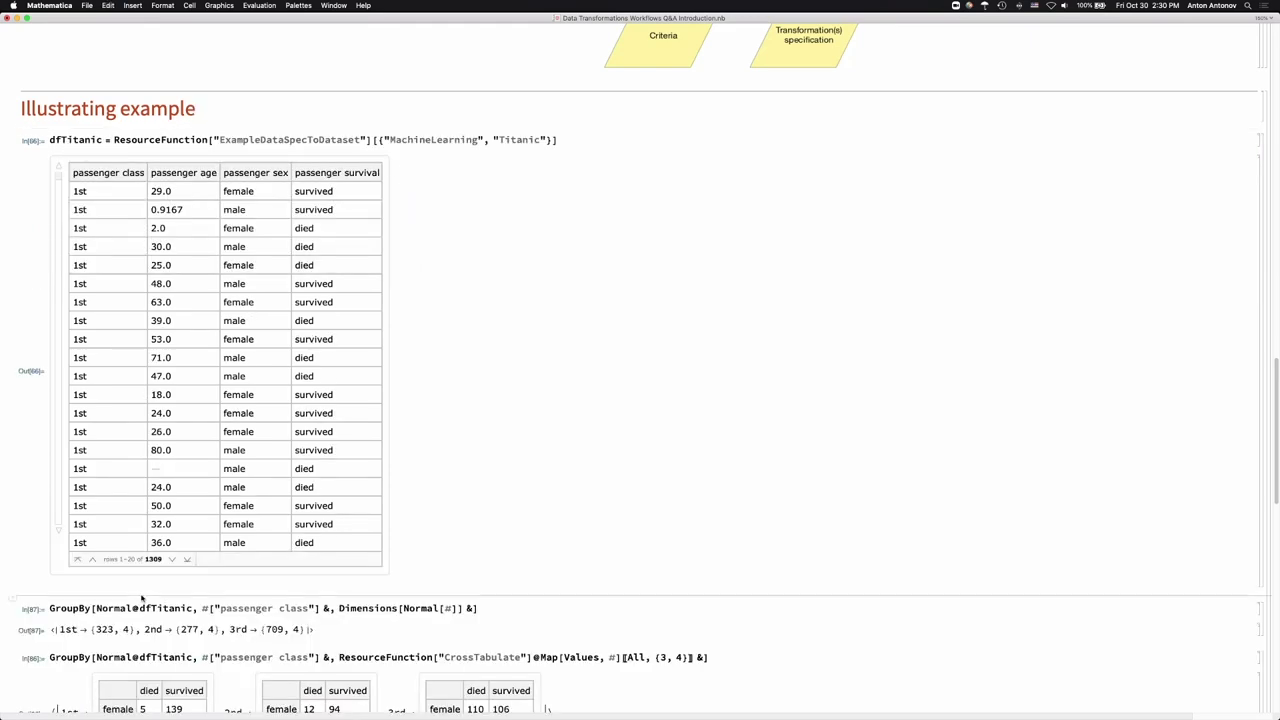
pyautogui.press('super+v')
pyautogui.scroll(5, 177, 191)
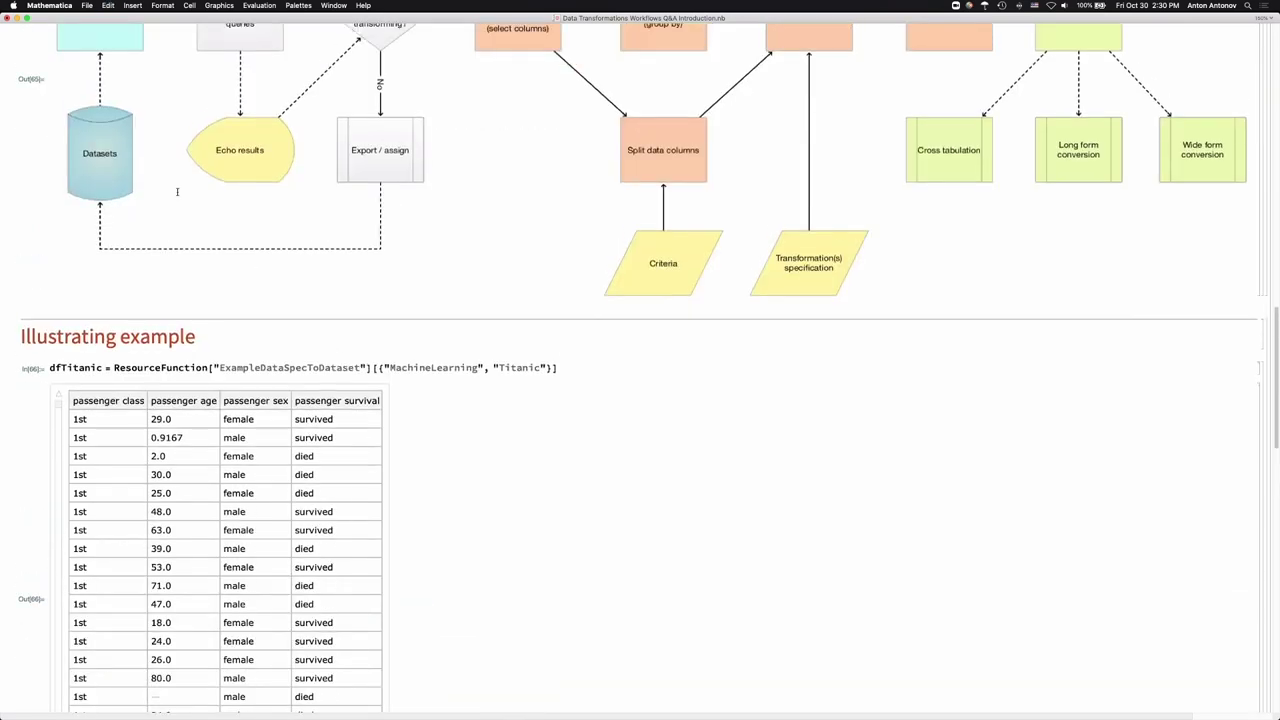
pyautogui.scroll(3, 160, 178)
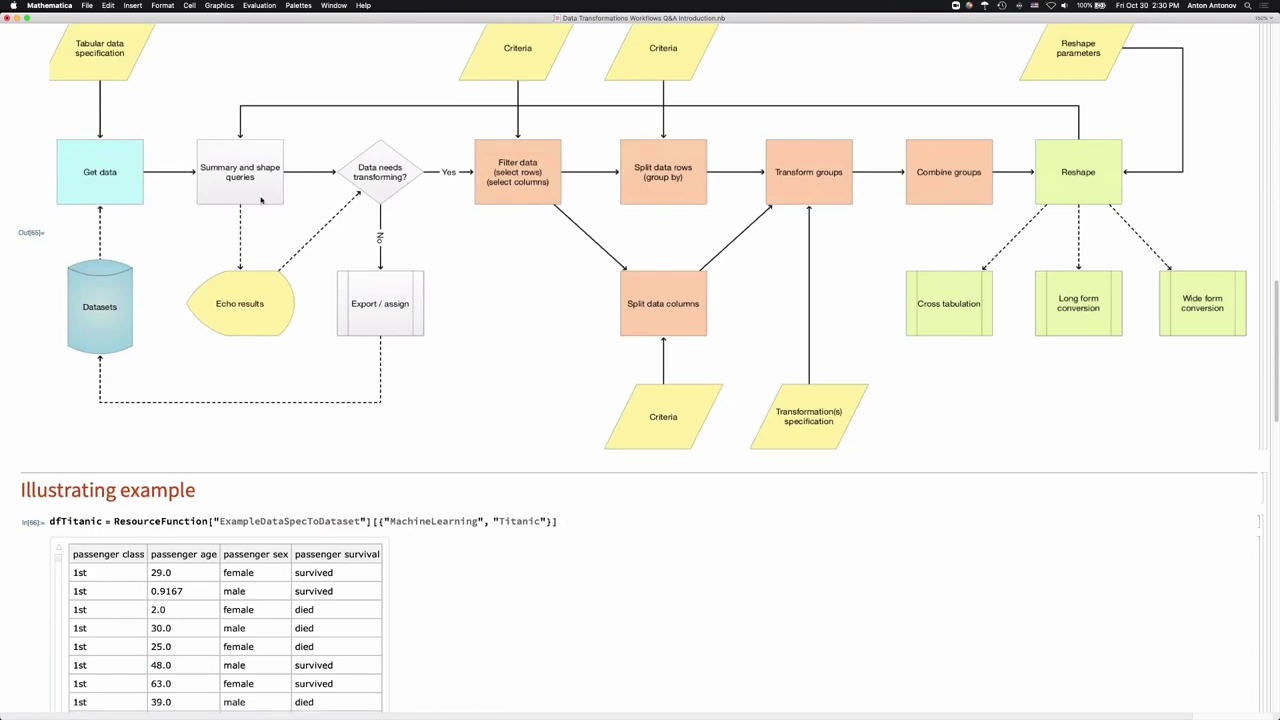
pyautogui.scroll(-15, 351, 428)
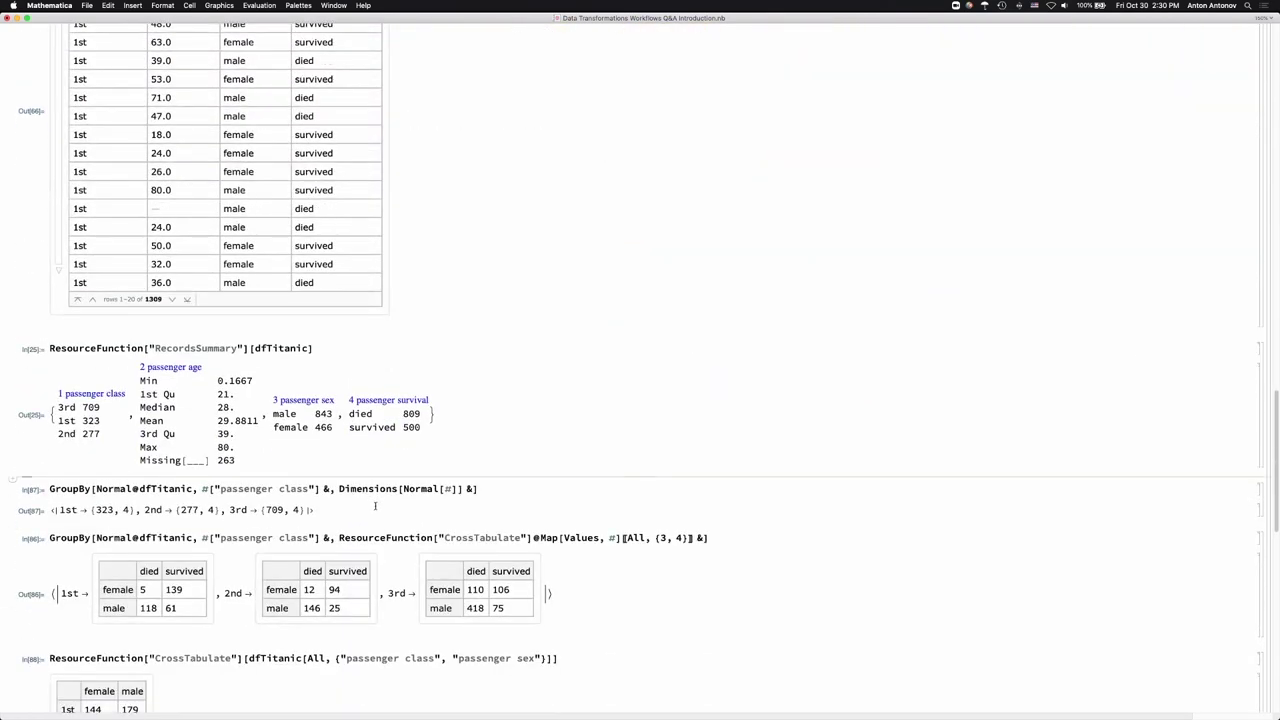
# Duplicate the GroupBy expression that uses Dimensions into a new cell directly above the original.
pyautogui.doubleClick(114, 489)
pyautogui.tripleClick(84, 489)
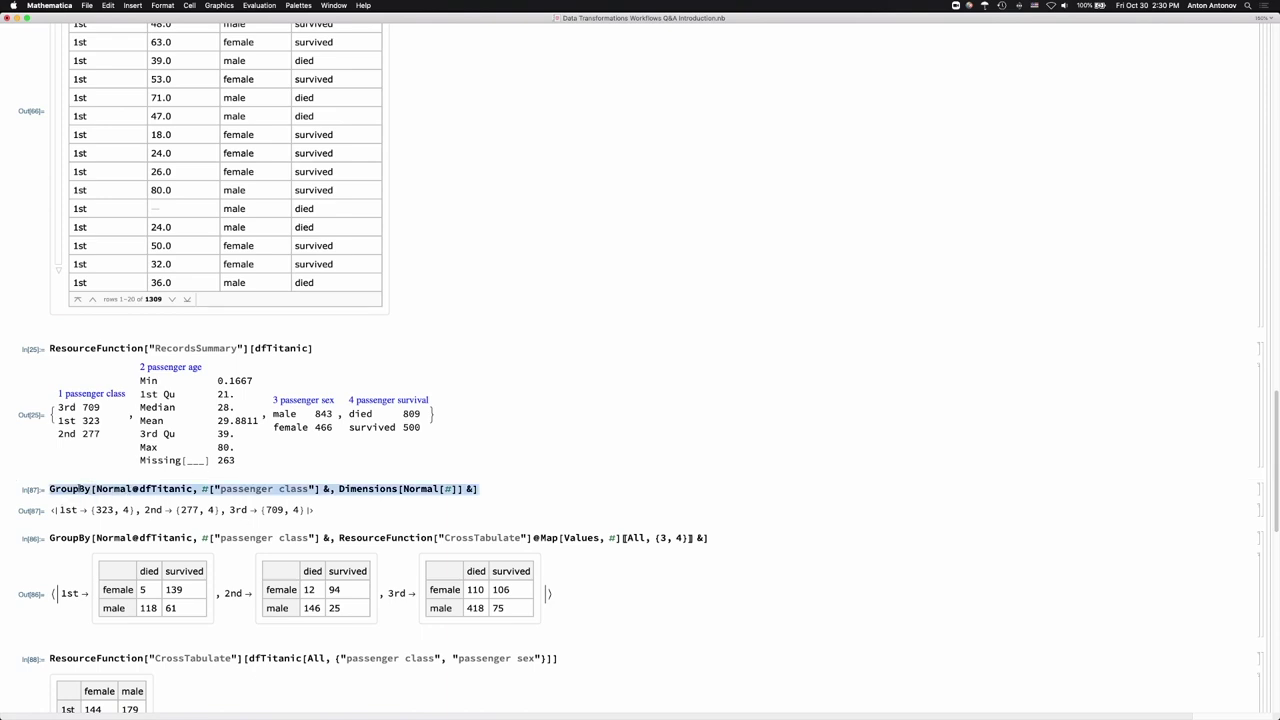
pyautogui.press('super+c')
pyautogui.click(85, 480)
pyautogui.press('super+v')
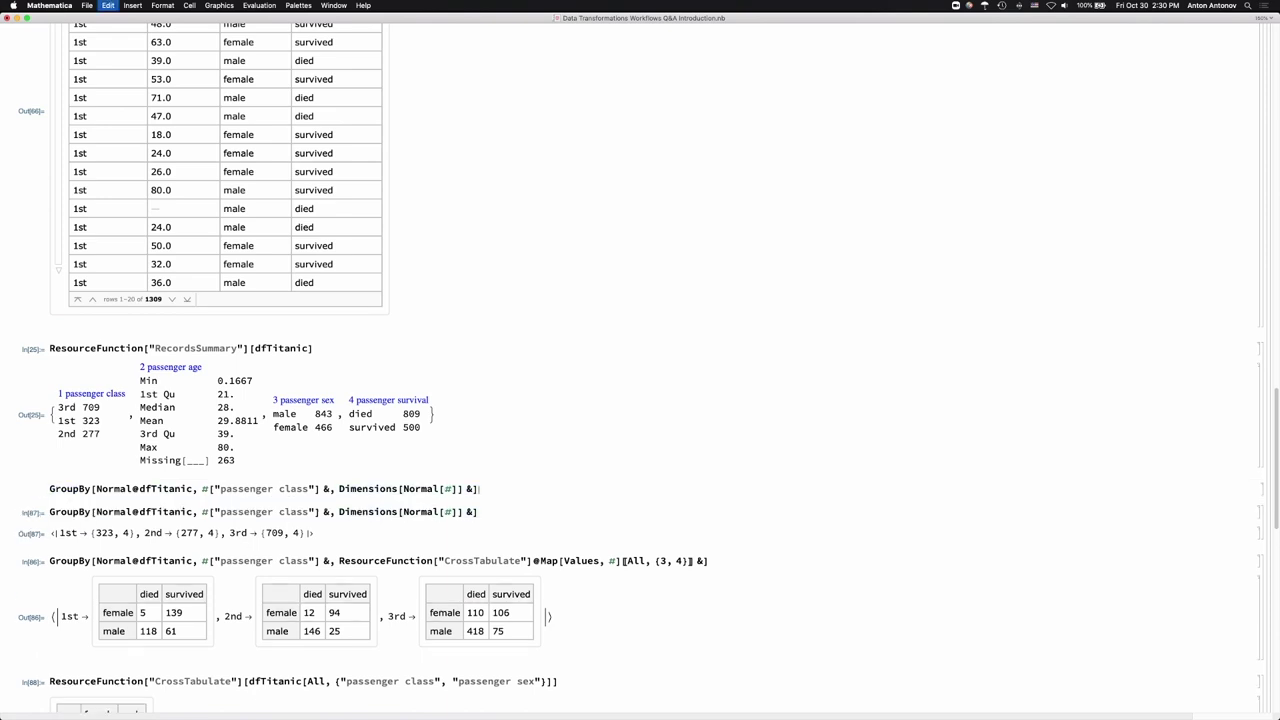
# Strip the Dimensions function from the duplicated expression and evaluate GroupBy[Normal@dfTitanic, #["passenger class"] &].
pyautogui.press('BackSpace')
pyautogui.press('BackSpace')
pyautogui.press('BackSpace')
pyautogui.press('BackSpace')
pyautogui.press('BackSpace')
pyautogui.press('BackSpace')
pyautogui.press('BackSpace')
pyautogui.press('BackSpace')
pyautogui.press('BackSpace')
pyautogui.press('BackSpace')
pyautogui.press('BackSpace')
pyautogui.press('BackSpace')
pyautogui.press('BackSpace')
pyautogui.press('BackSpace')
pyautogui.press('BackSpace')
pyautogui.press('BackSpace')
pyautogui.press('BackSpace')
pyautogui.press('BackSpace')
pyautogui.press('BackSpace')
pyautogui.press('BackSpace')
pyautogui.press('BackSpace')
pyautogui.press('BackSpace')
pyautogui.press('BackSpace')
pyautogui.press('BackSpace')
pyautogui.press('BackSpace')
pyautogui.press('BackSpace')
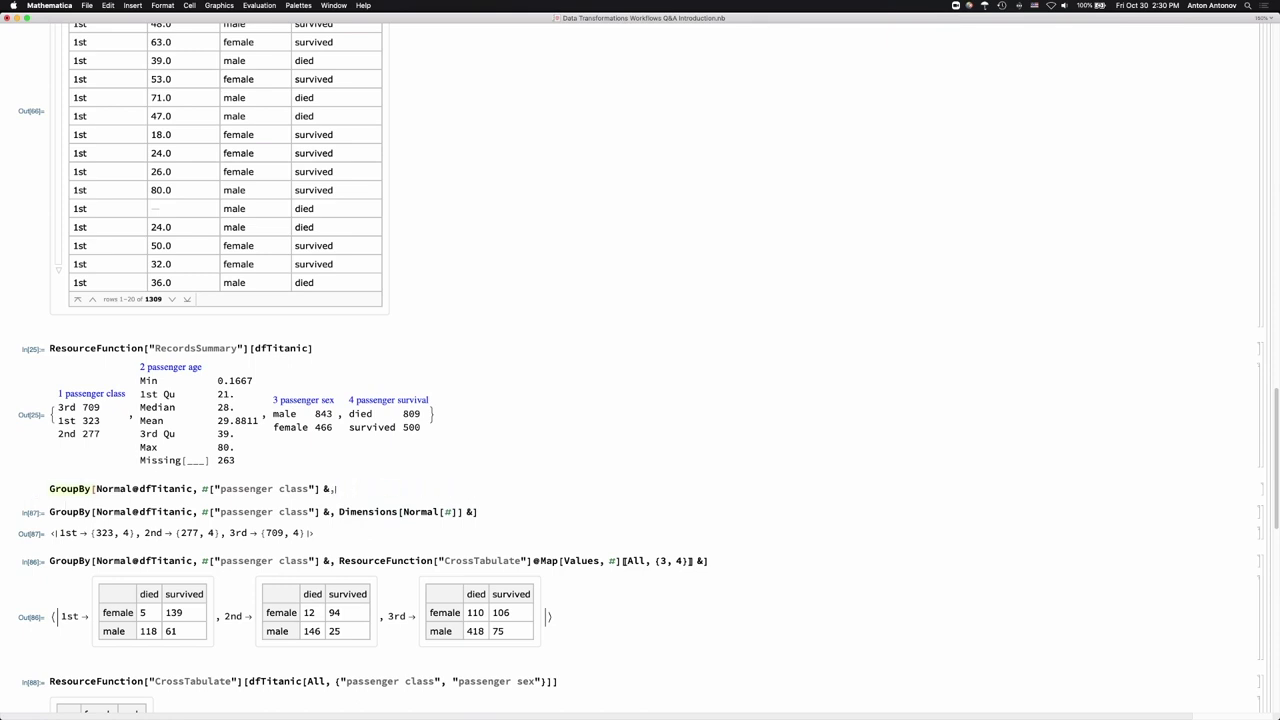
pyautogui.write(']')
pyautogui.hotkey('shift', 'Return')
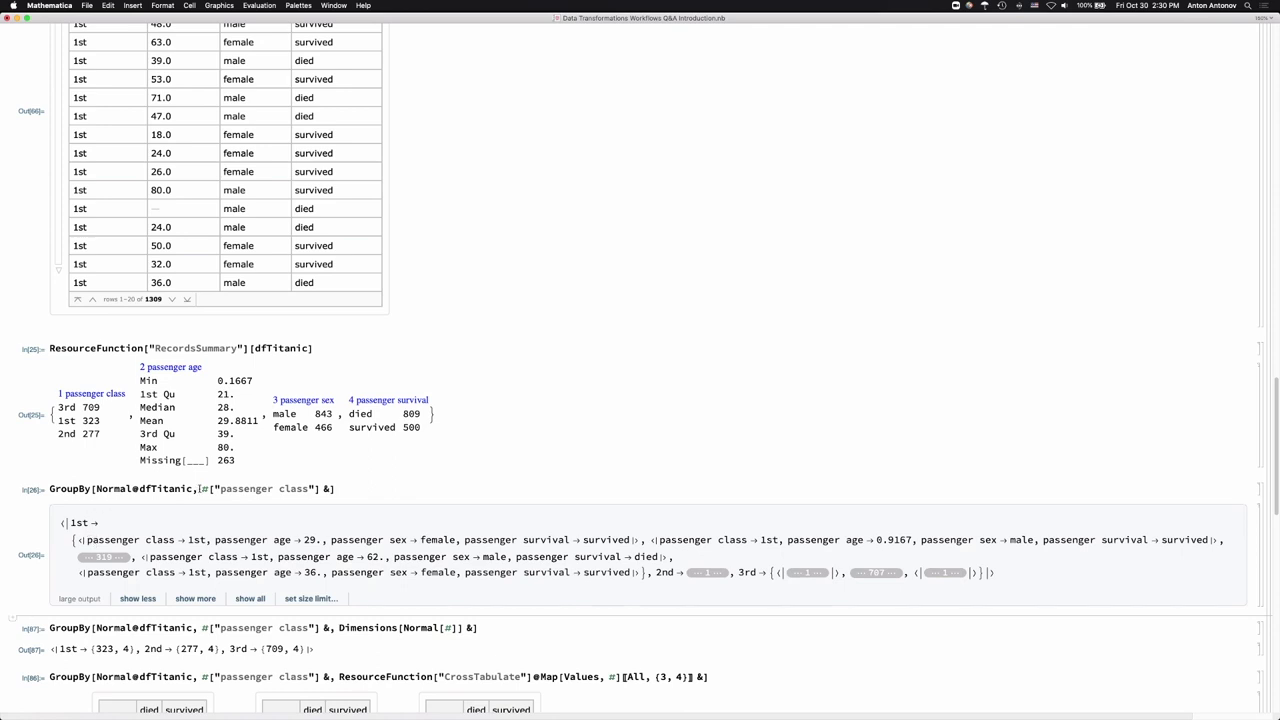
# Delete the duplicated GroupBy cell together with its large output.
pyautogui.click(283, 476)
pyautogui.hotkey('shift', 'Down')
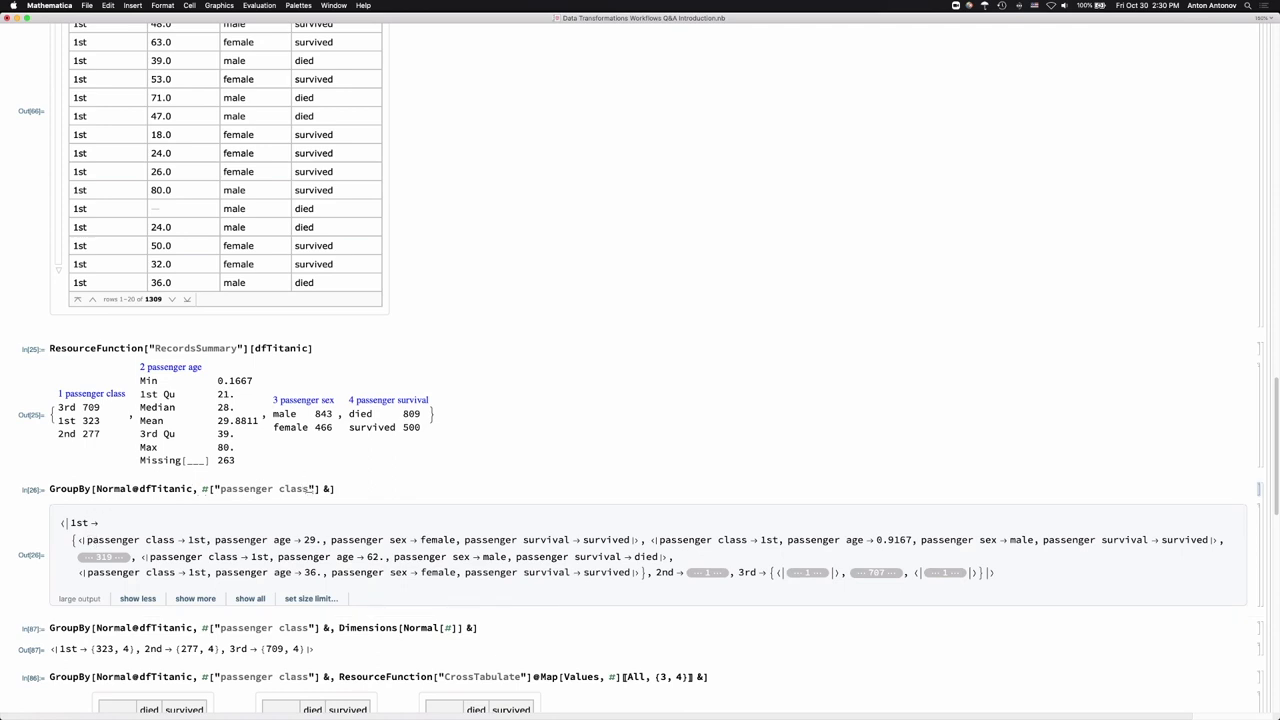
pyautogui.hotkey('shift', 'Down')
pyautogui.press('BackSpace')
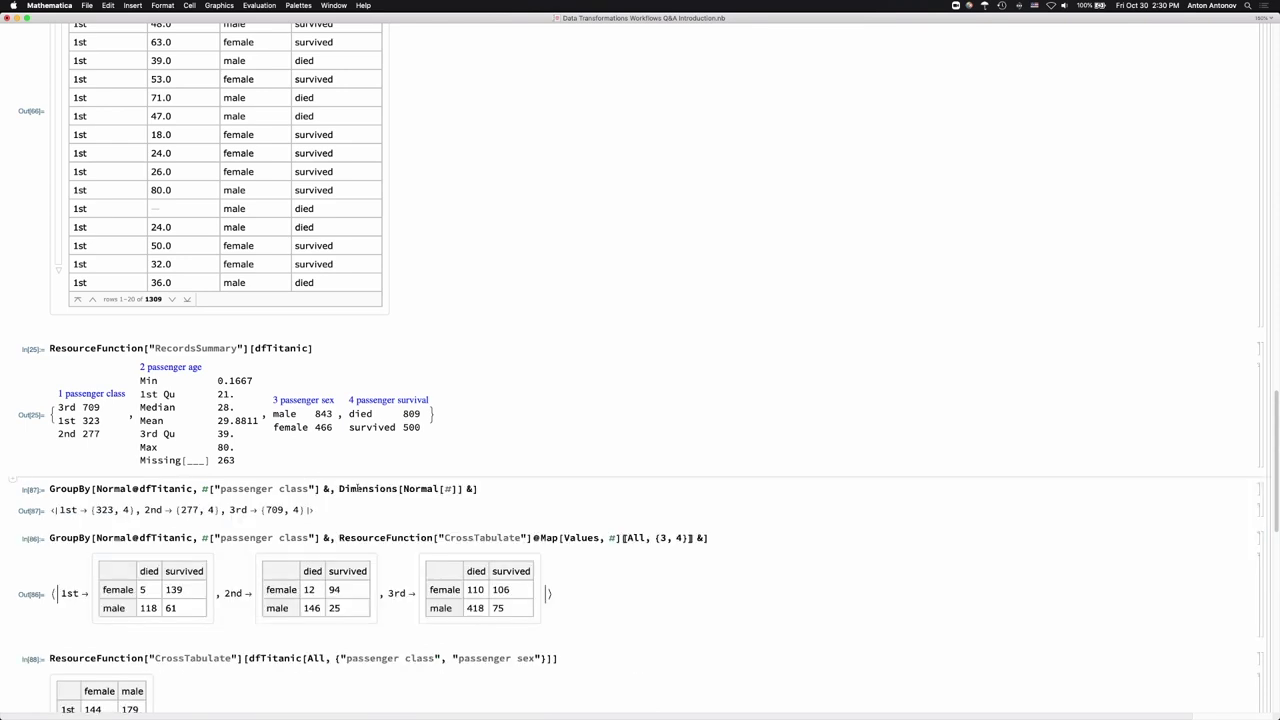
# Replace Dimensions with Length in the GroupBy expression by passenger class and re-evaluate it.
pyautogui.tripleClick(359, 488)
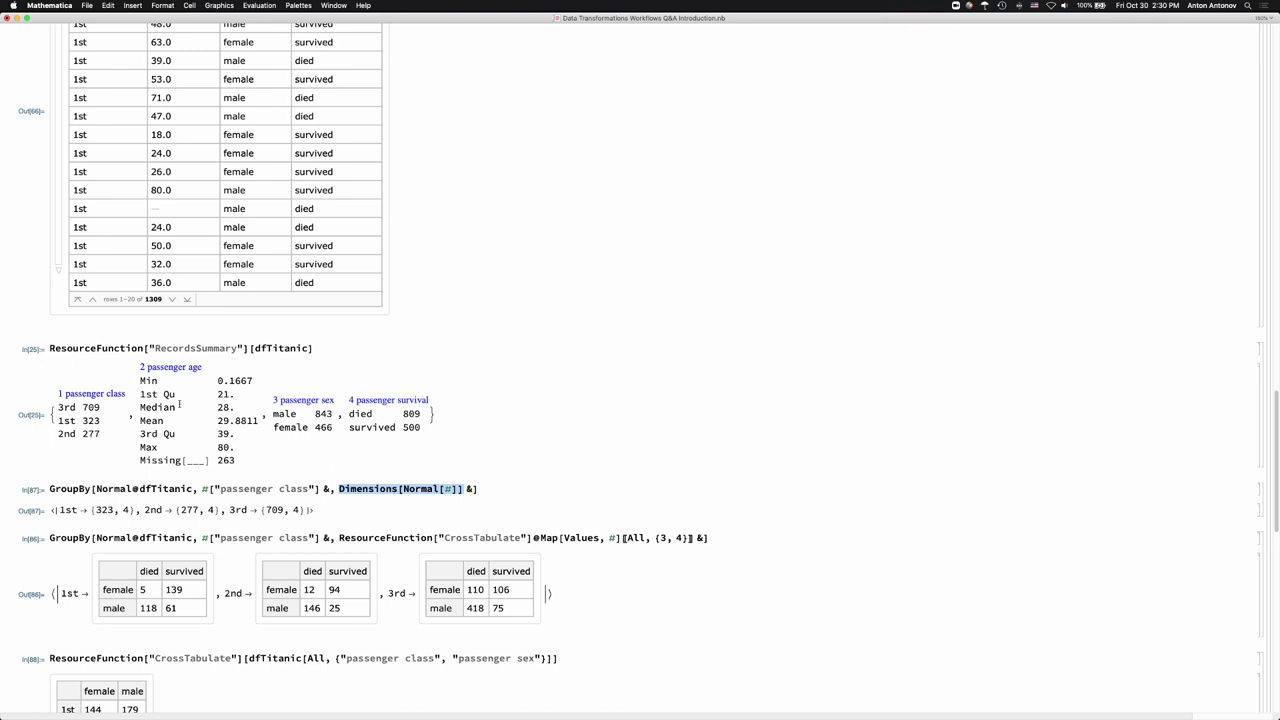
pyautogui.scroll(2, 100, 173)
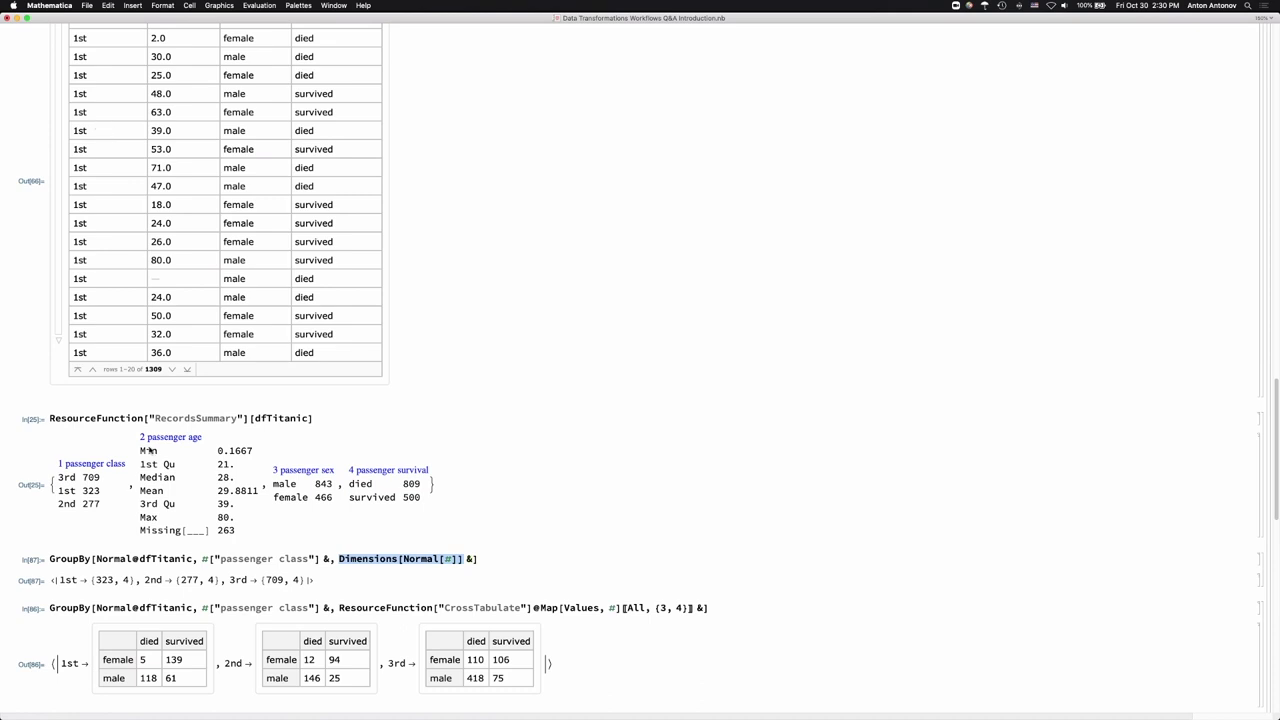
pyautogui.scroll(-4, 137, 504)
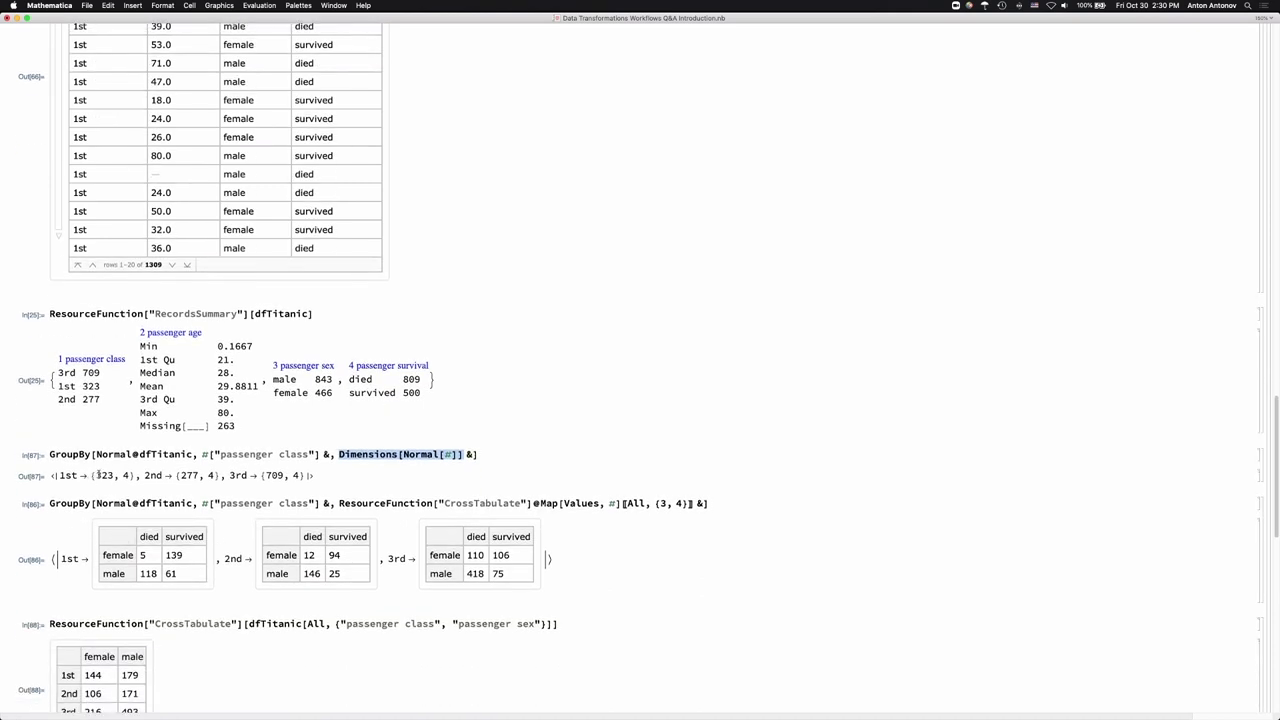
pyautogui.doubleClick(367, 454)
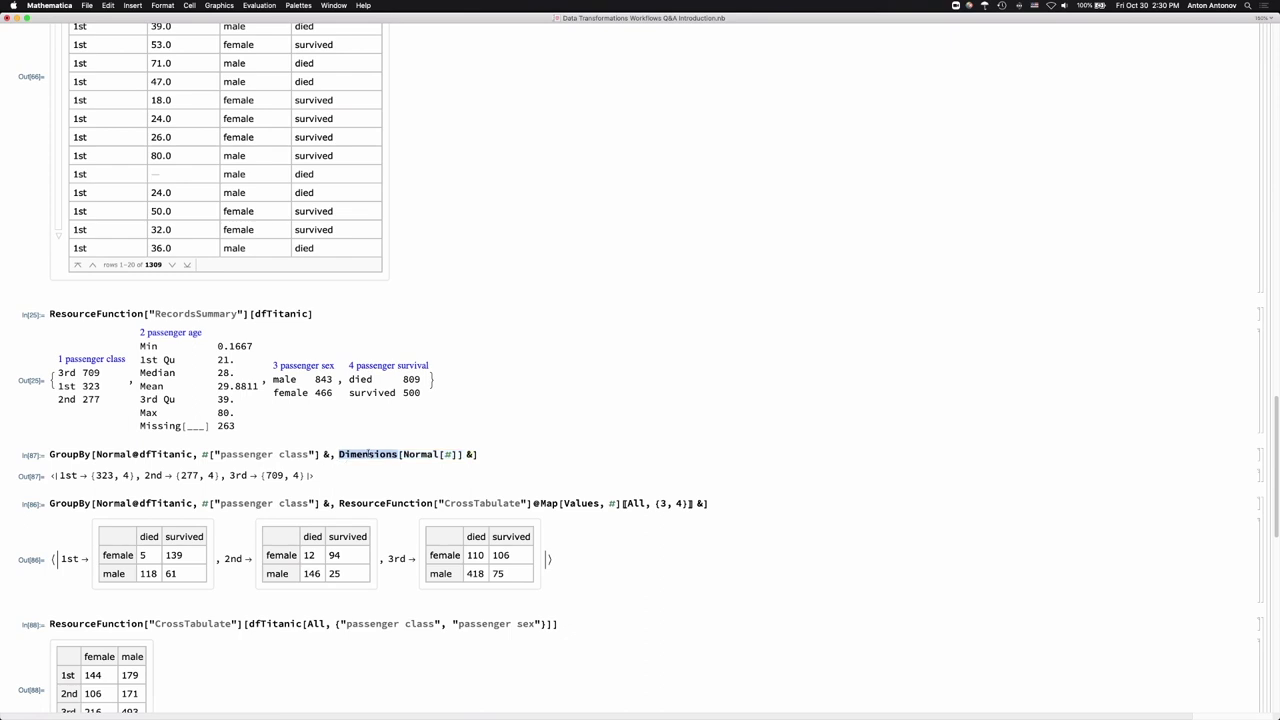
pyautogui.write('Length')
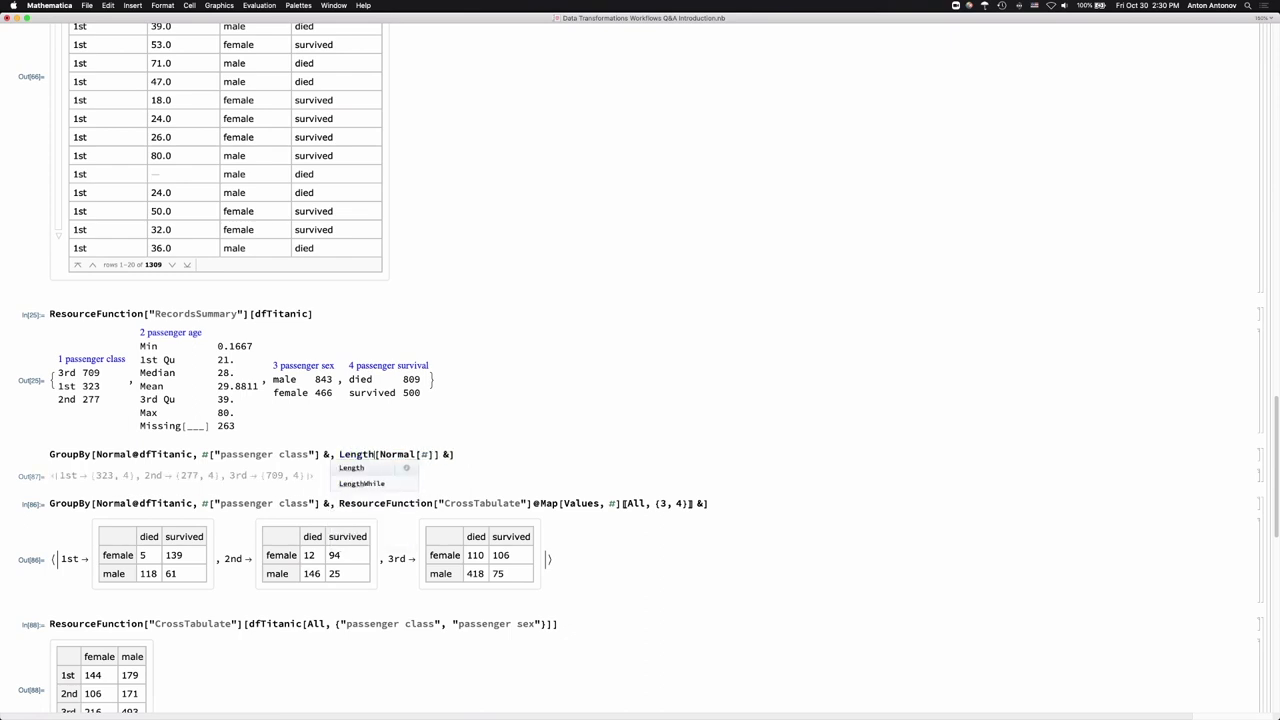
pyautogui.hotkey('shift', 'Return')
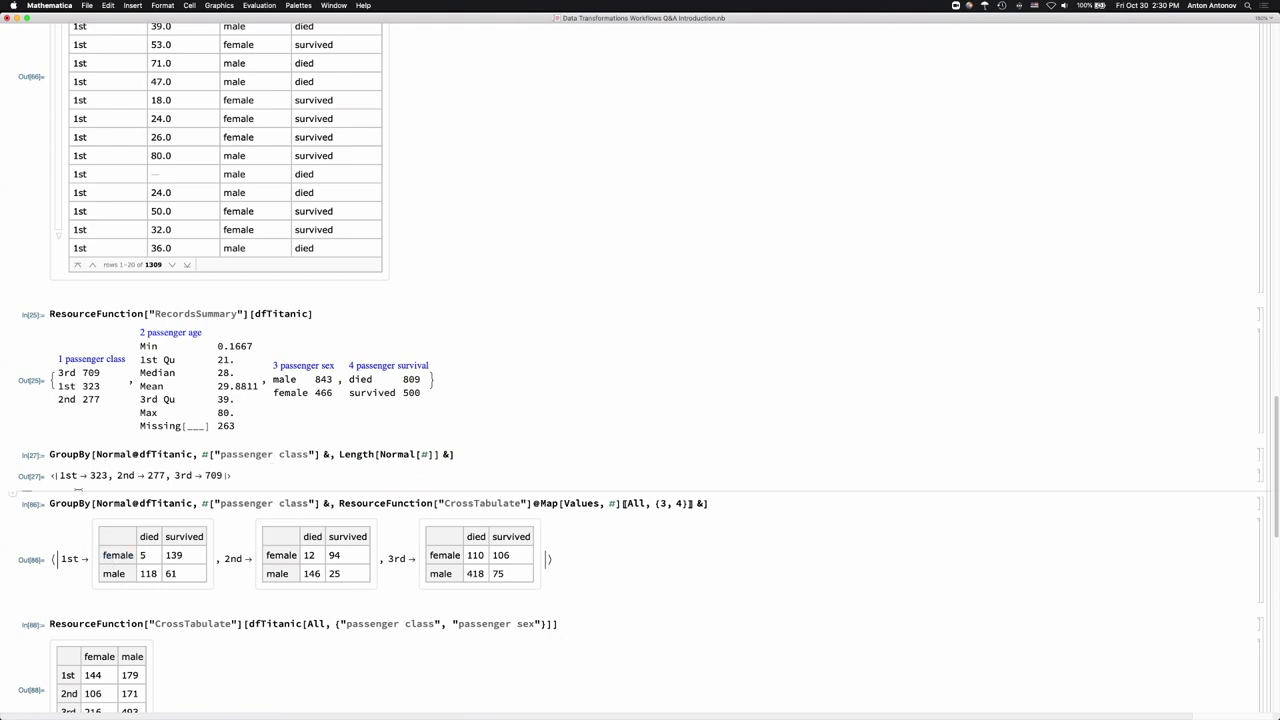
# Compare the GroupBy expression with the flow chart's split, transform and combine stages.
pyautogui.tripleClick(96, 452)
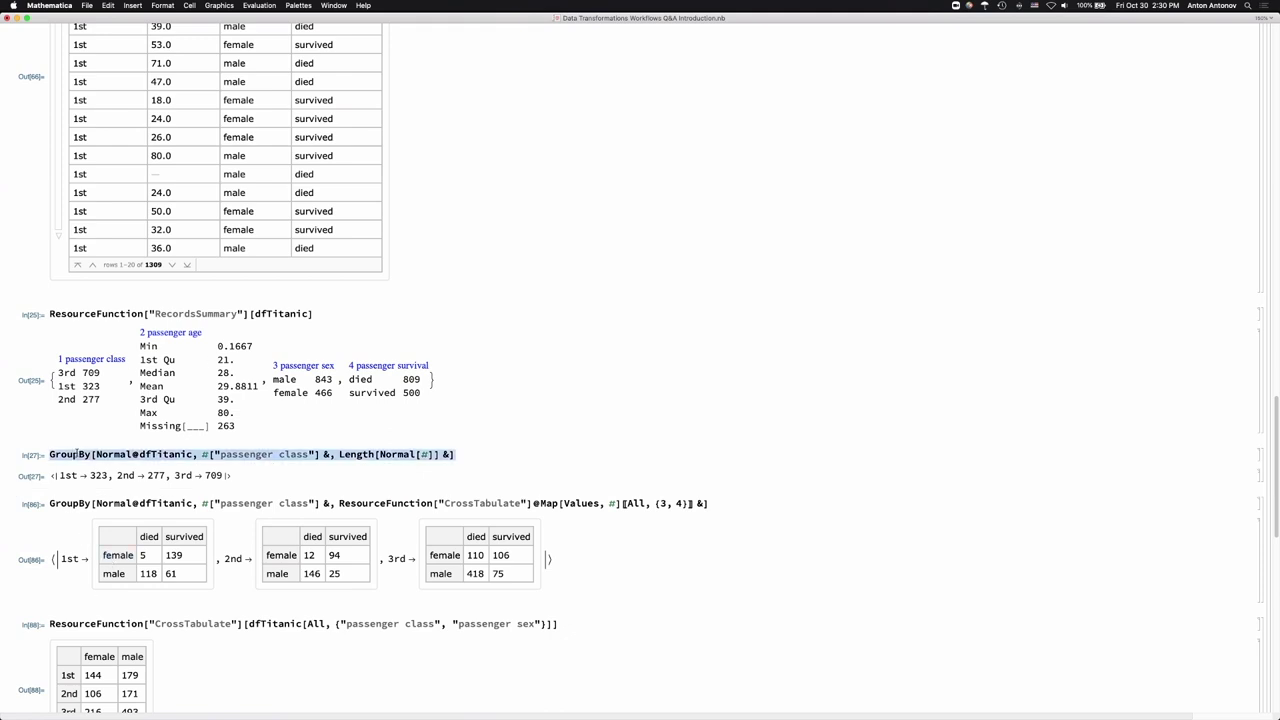
pyautogui.scroll(10, 100, 455)
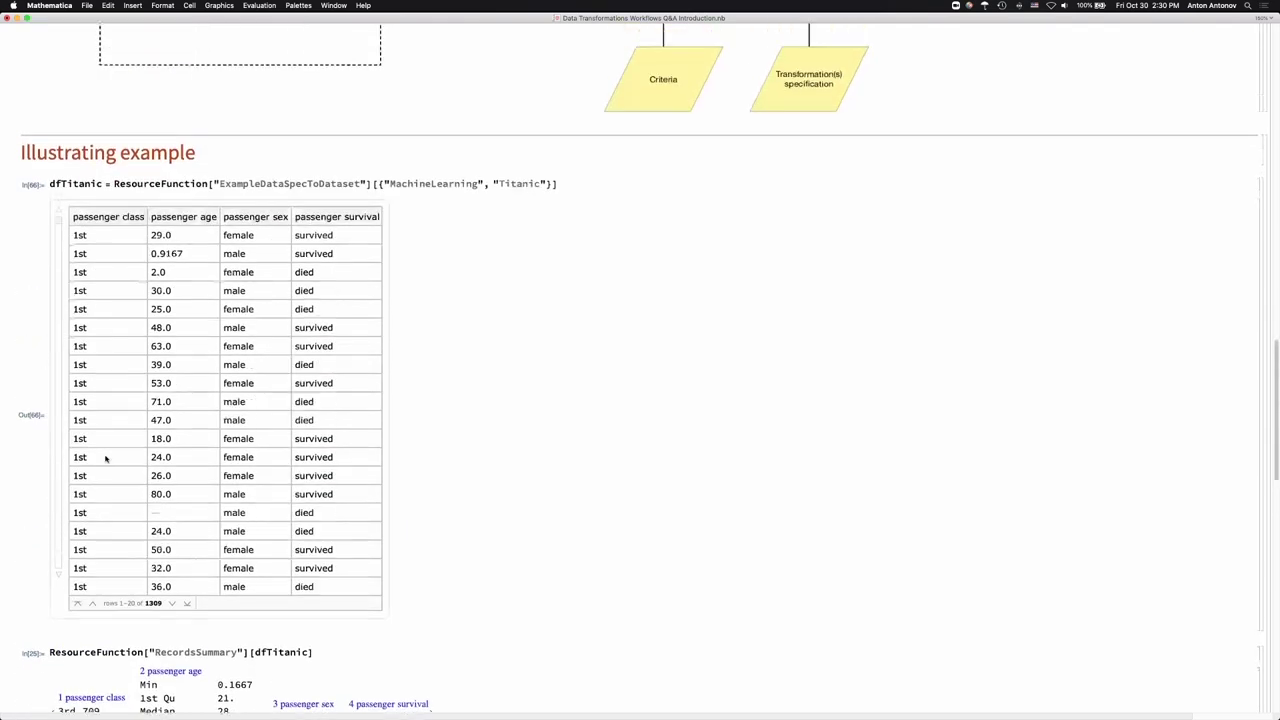
pyautogui.scroll(3, 105, 458)
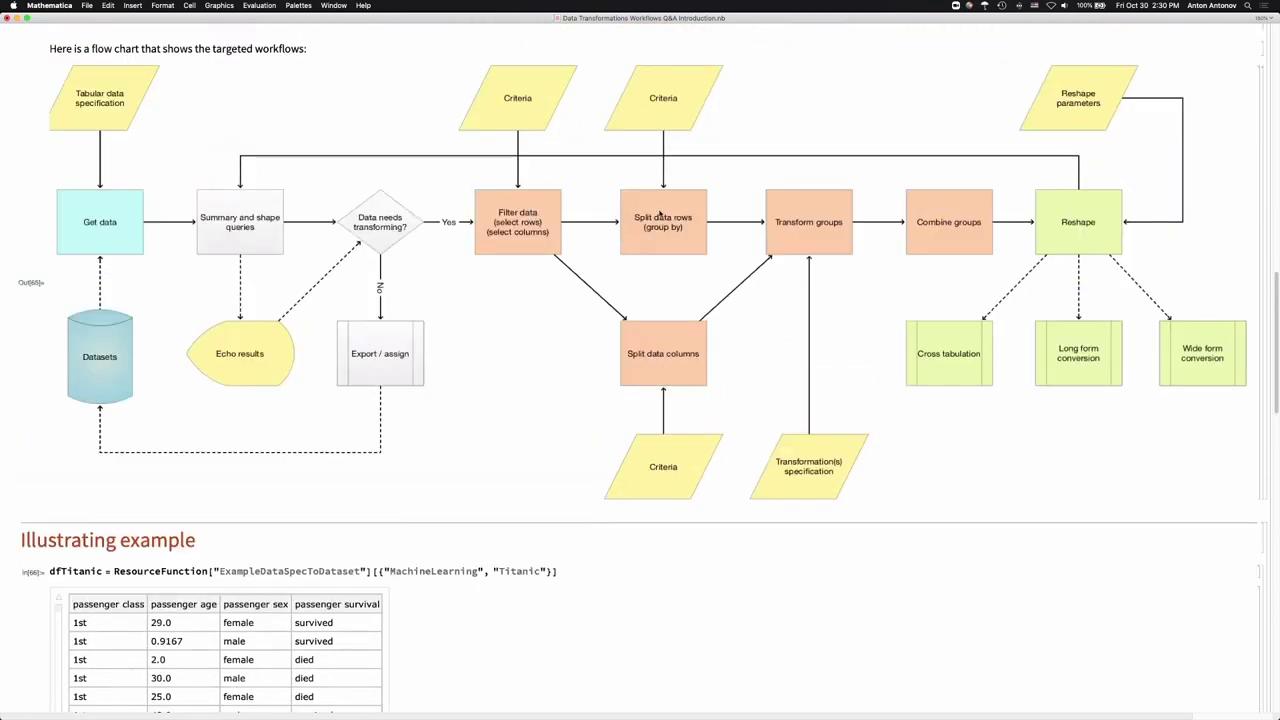
pyautogui.scroll(1, 666, 170)
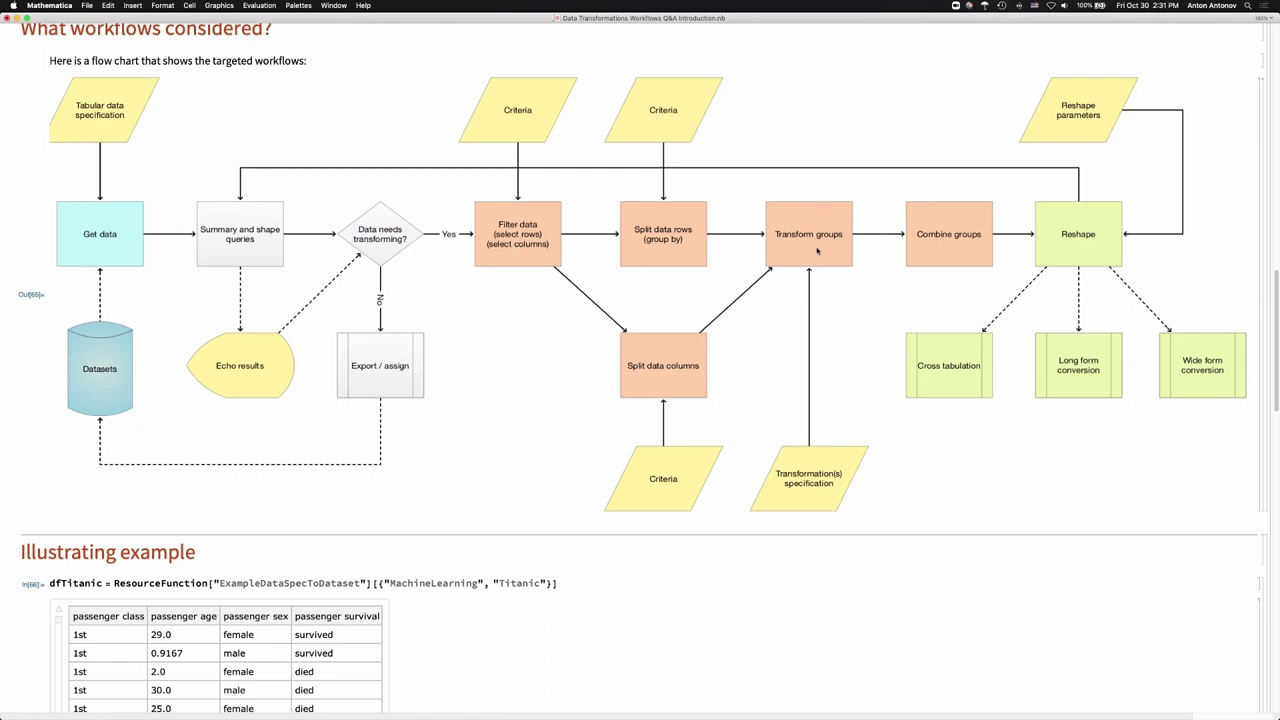
pyautogui.scroll(-15, 817, 251)
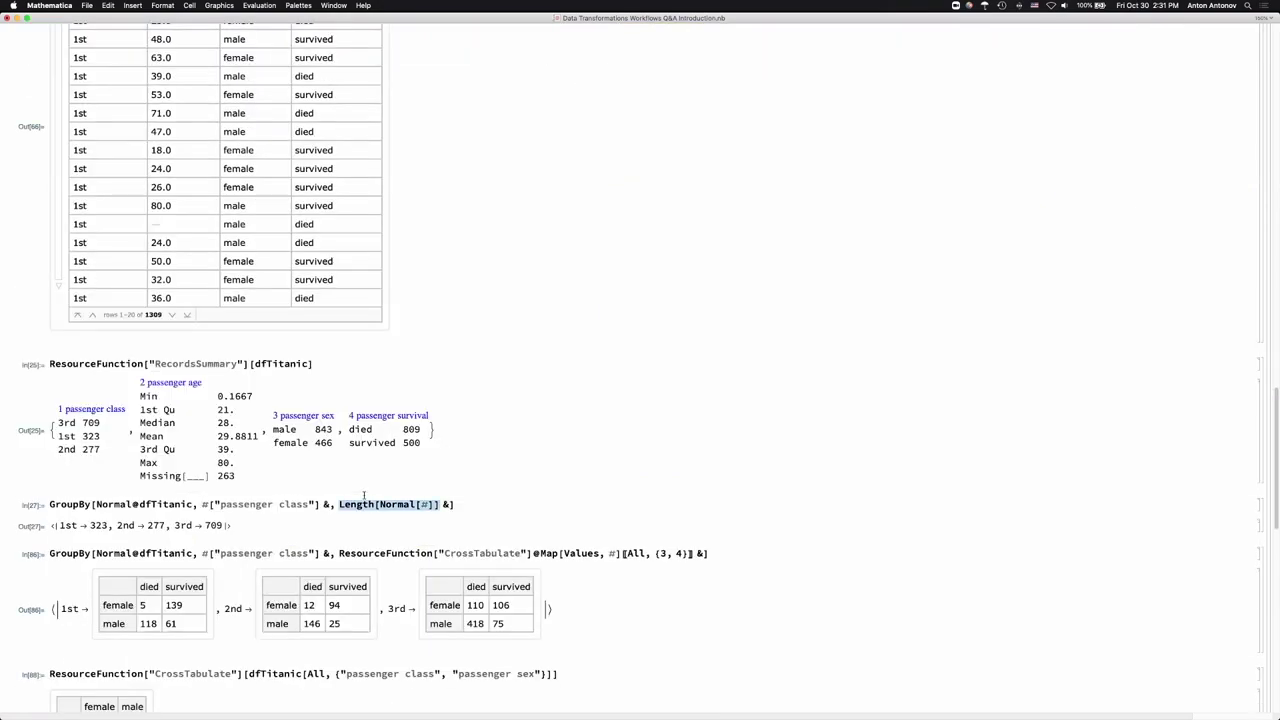
pyautogui.scroll(20, 365, 500)
pyautogui.scroll(-5, 366, 504)
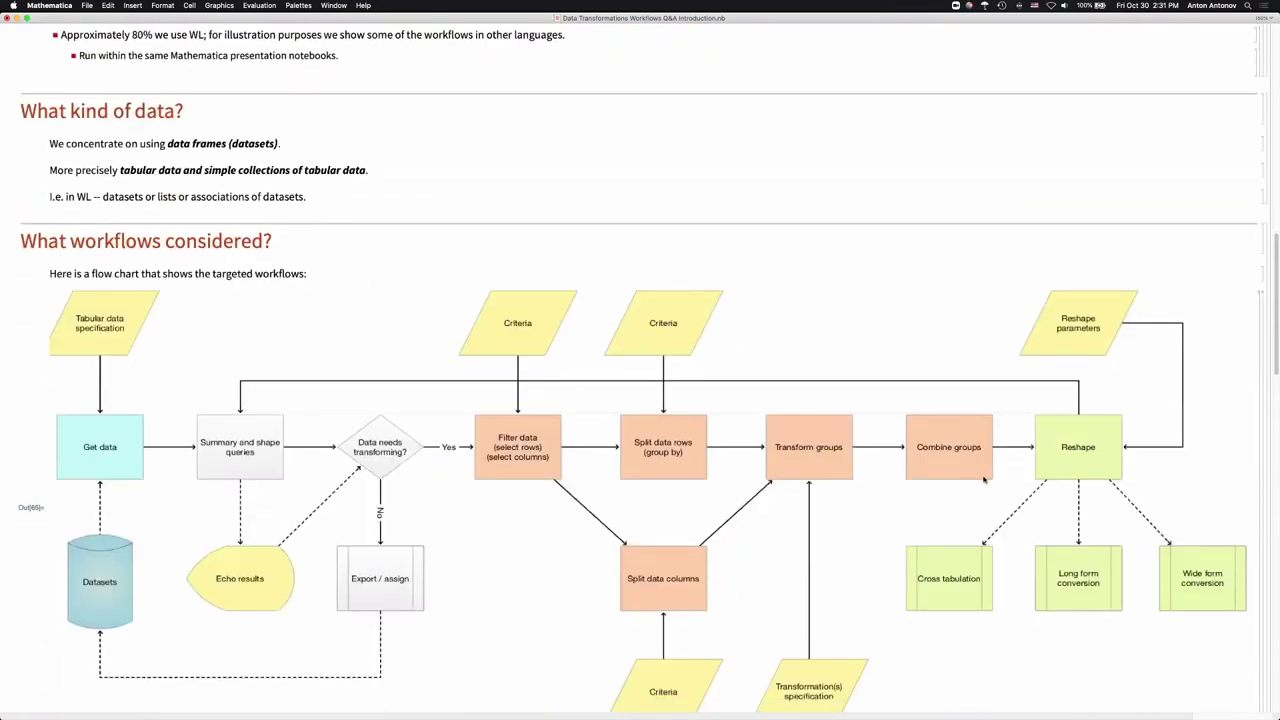
pyautogui.scroll(-8, 968, 448)
pyautogui.scroll(-10, 968, 448)
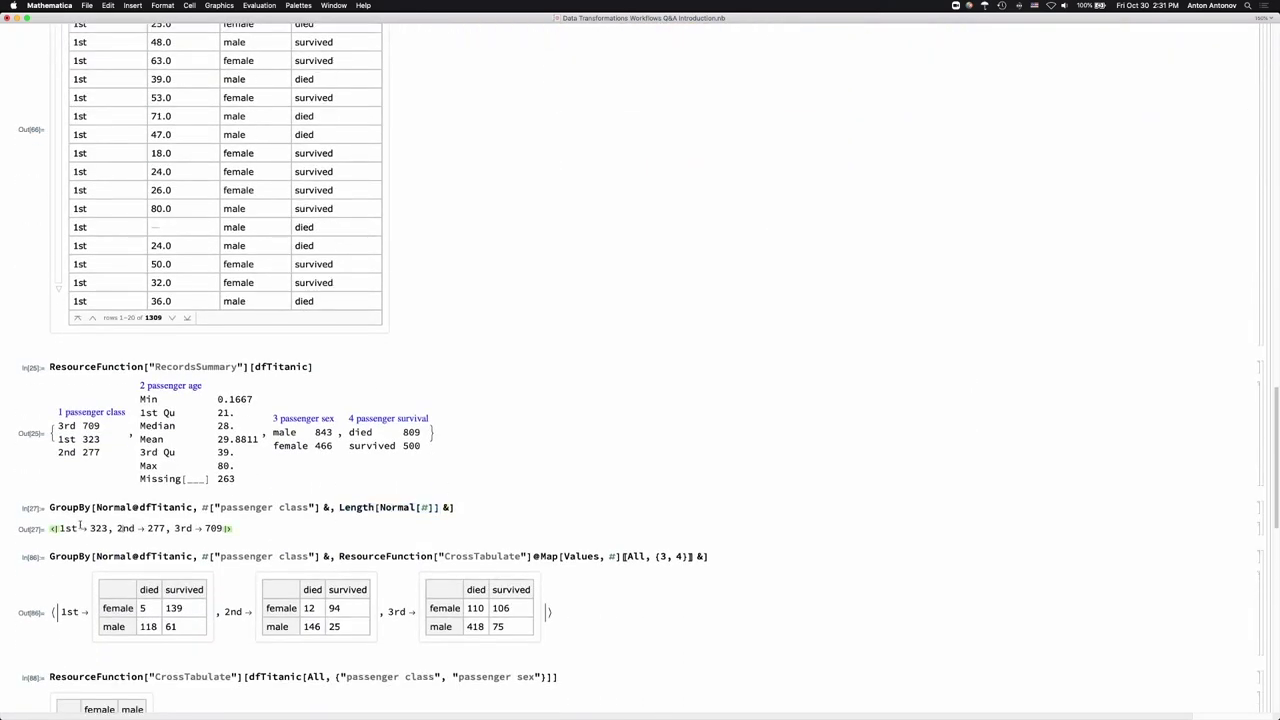
# Examine the GroupBy expression that applies CrossTabulate to each passenger class, and relate its result to the workflow flow chart.
pyautogui.click(118, 522)
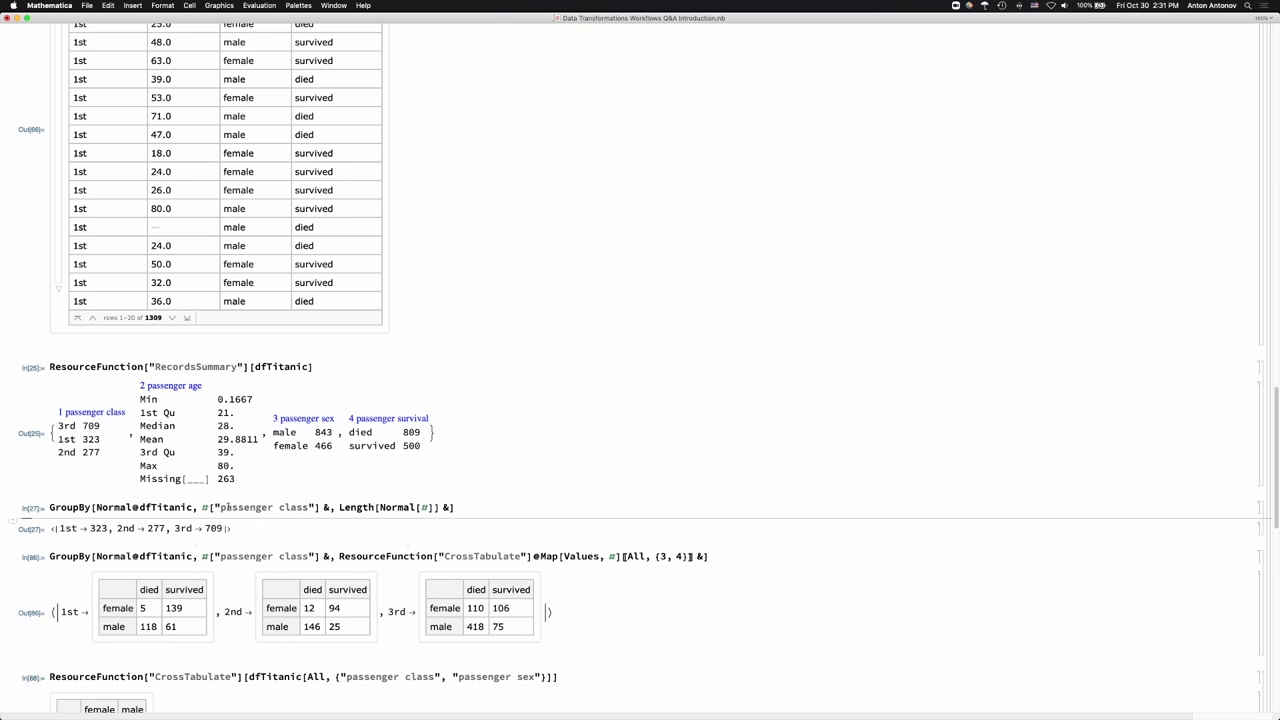
pyautogui.click(135, 507)
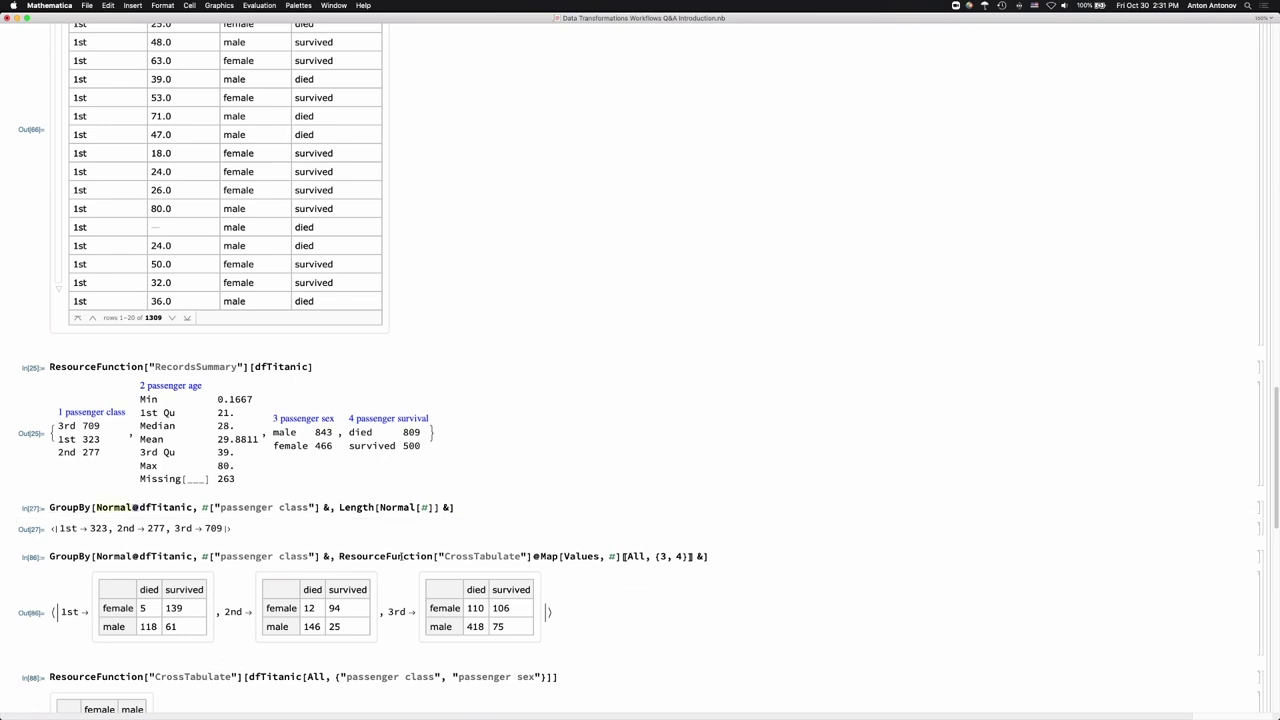
pyautogui.tripleClick(401, 556)
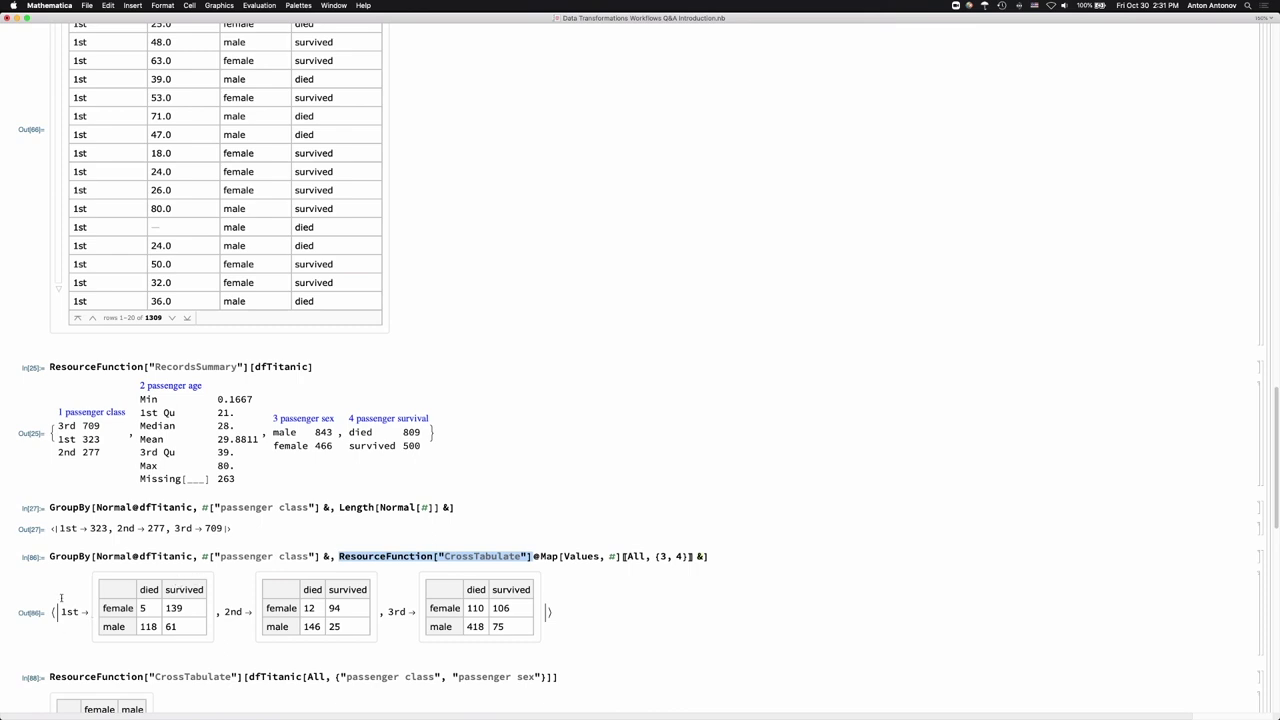
pyautogui.scroll(-2, 178, 581)
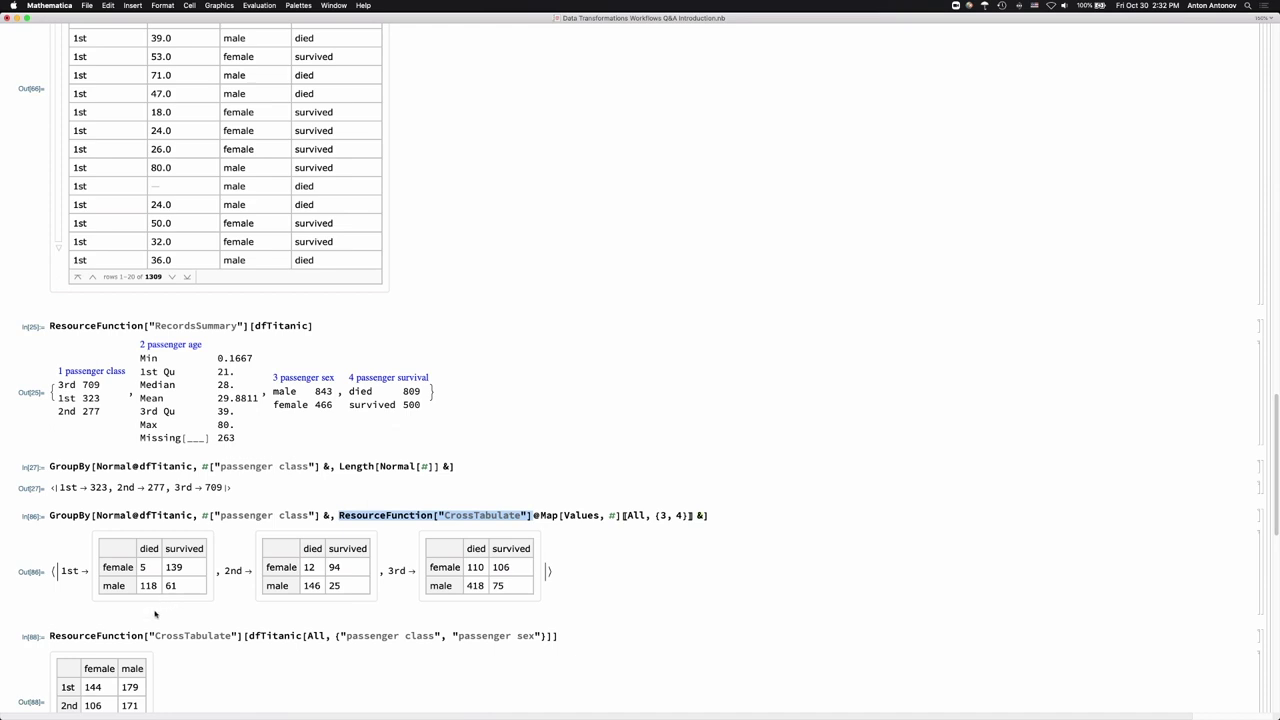
pyautogui.scroll(-1, 155, 614)
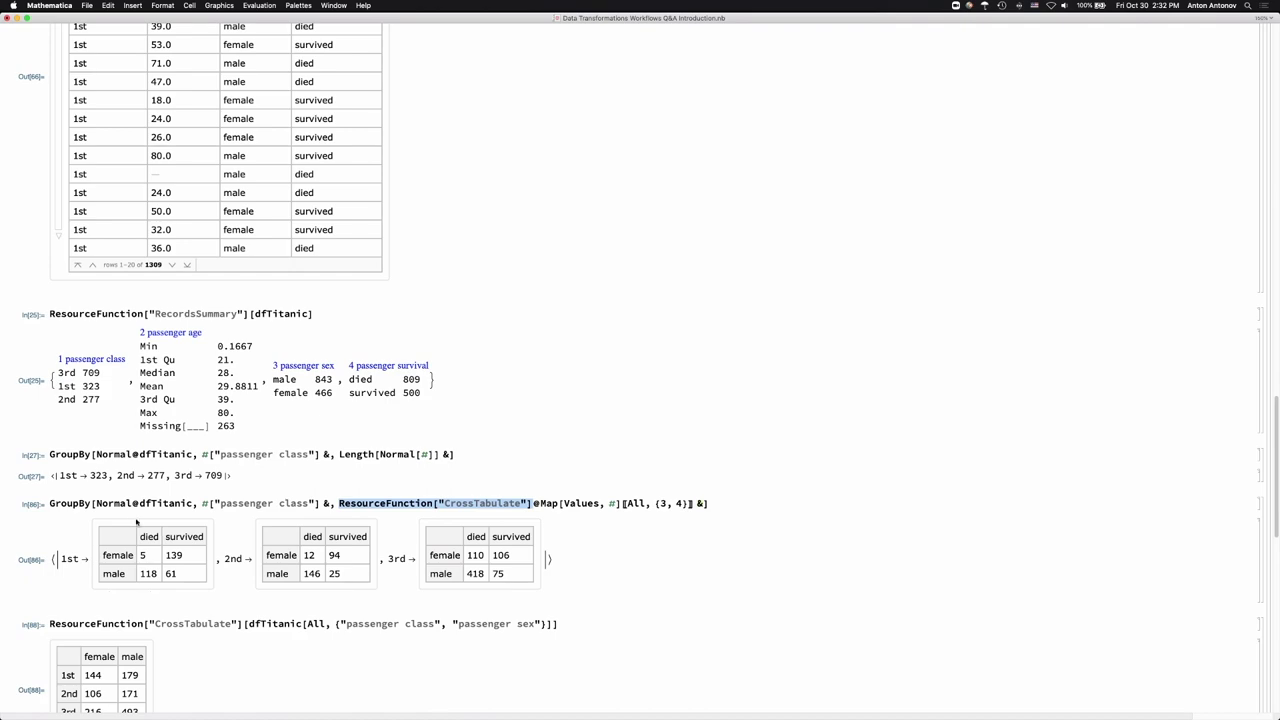
pyautogui.scroll(5, 143, 524)
pyautogui.scroll(9, 143, 524)
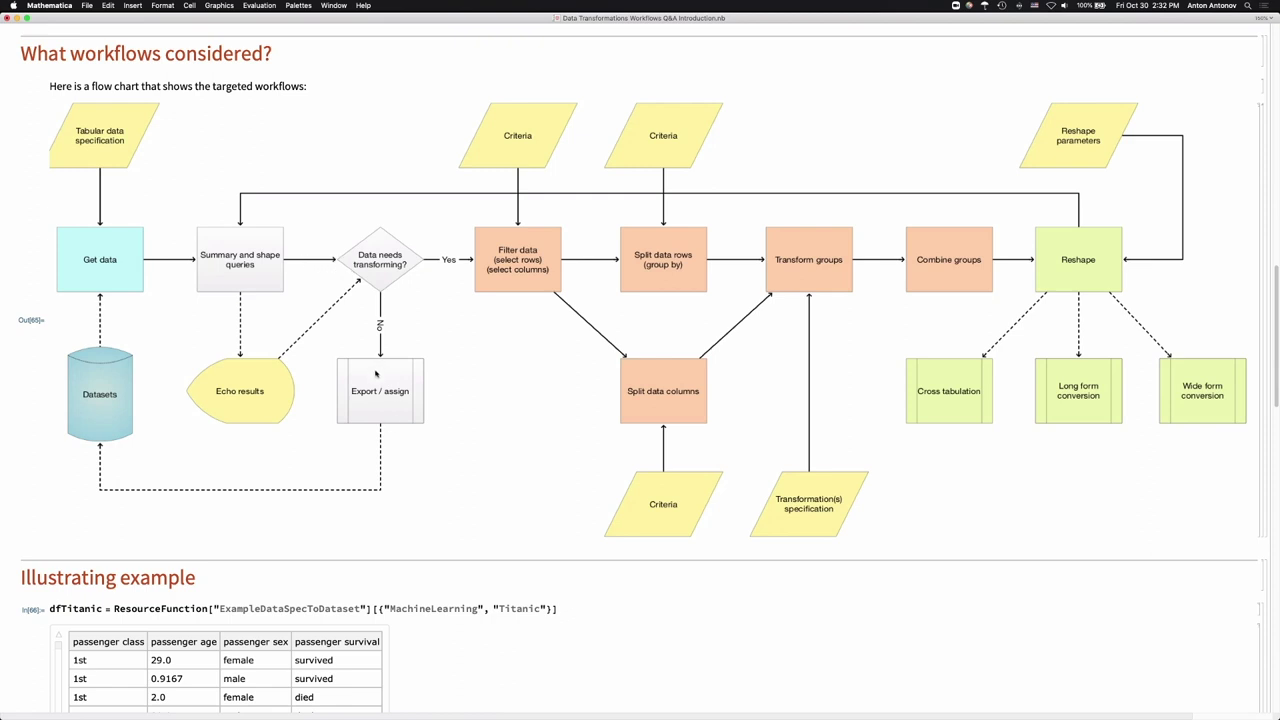
# Collapse the Titanic "Illustrating example" section and expand "Illustrating example 2".
pyautogui.scroll(-15, 362, 344)
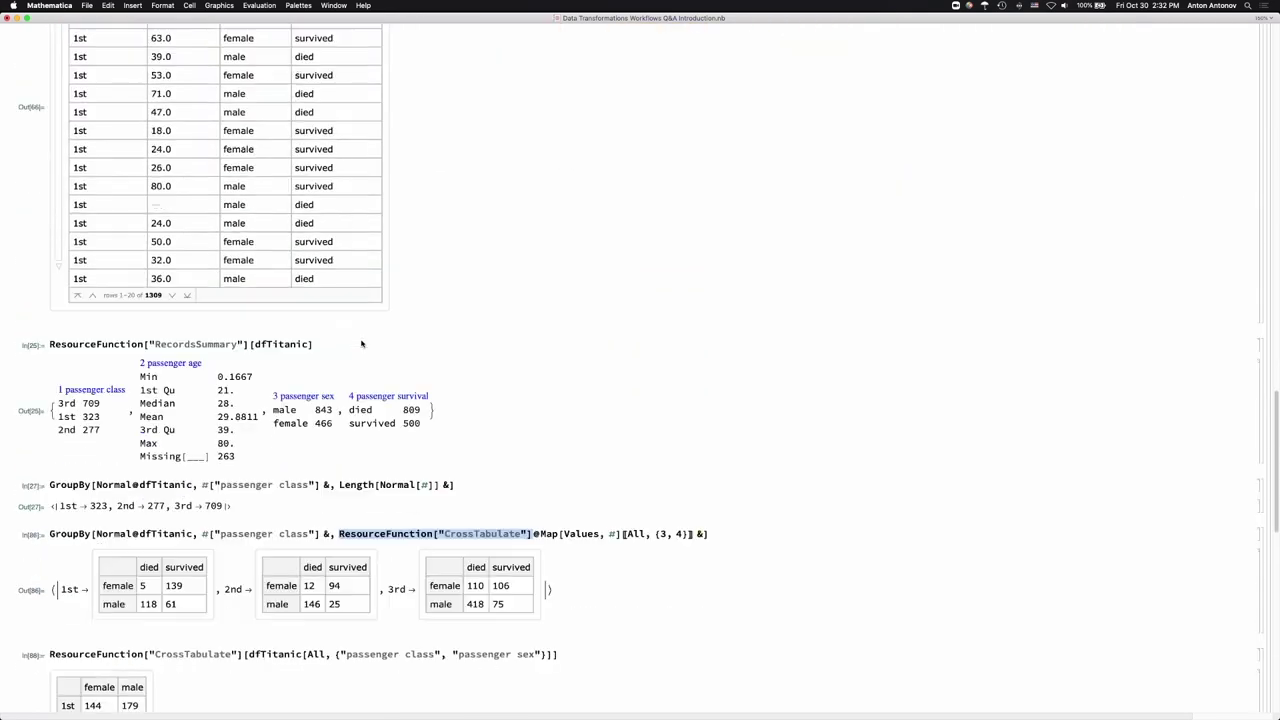
pyautogui.scroll(6, 362, 344)
pyautogui.scroll(1, 362, 344)
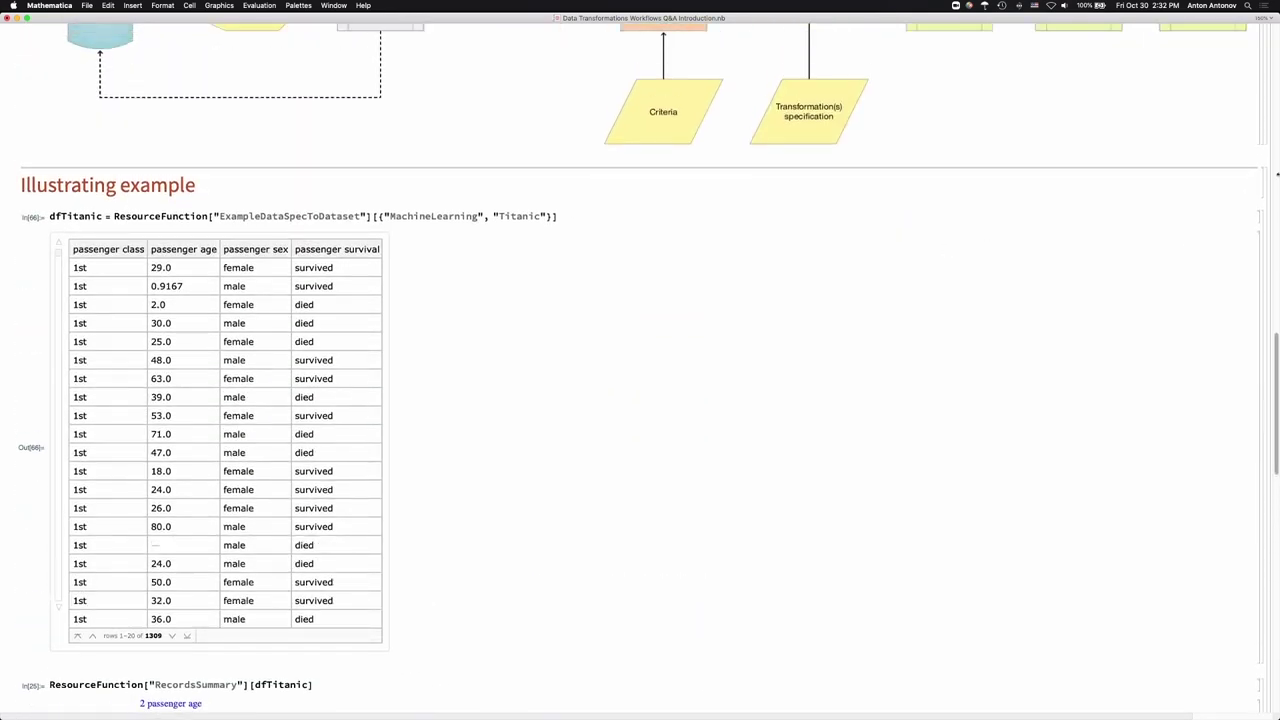
pyautogui.doubleClick(1266, 178)
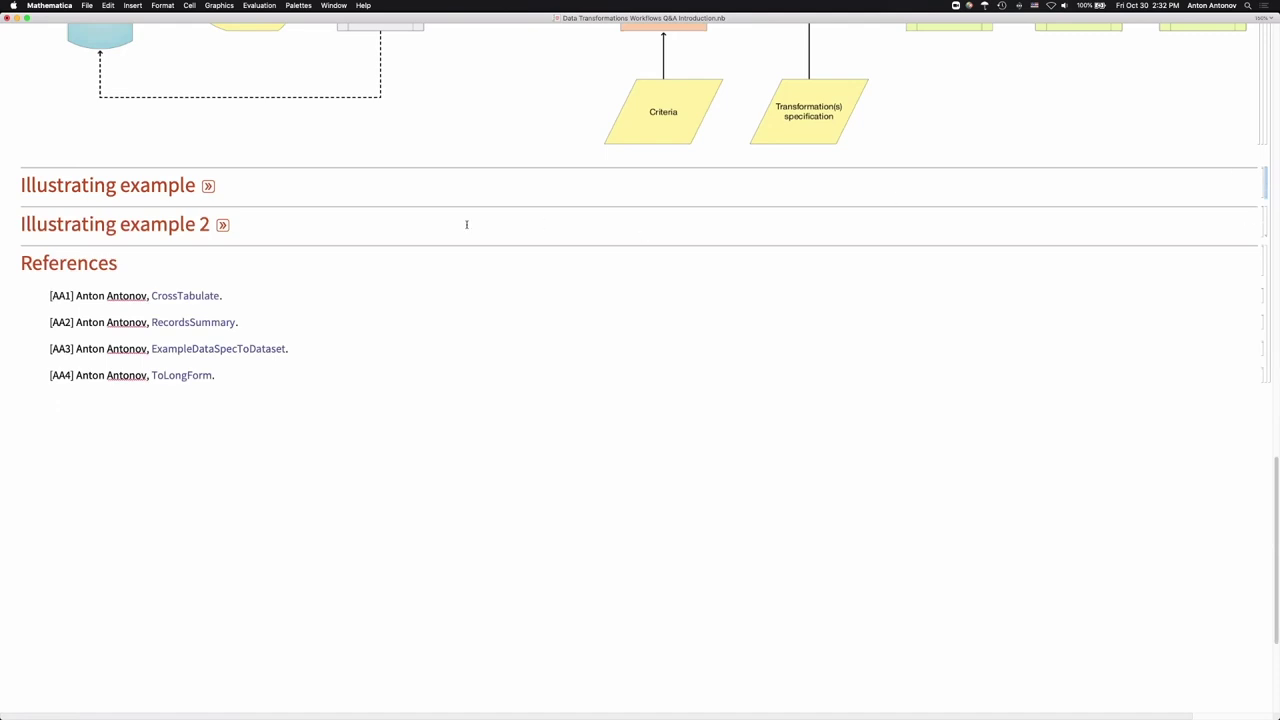
pyautogui.click(222, 225)
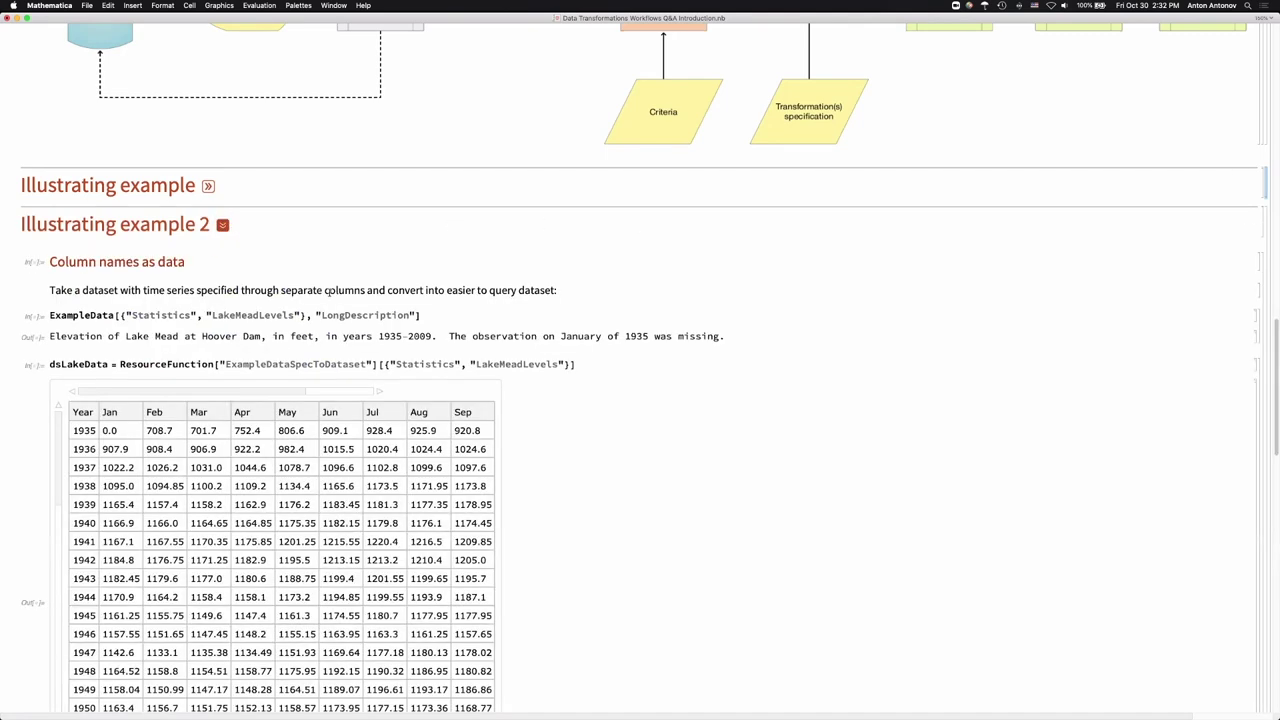
# Examine the Lake Mead levels dataset's monthly columns and its loading expression, relating them to long form conversion in the flow chart.
pyautogui.scroll(5, 327, 290)
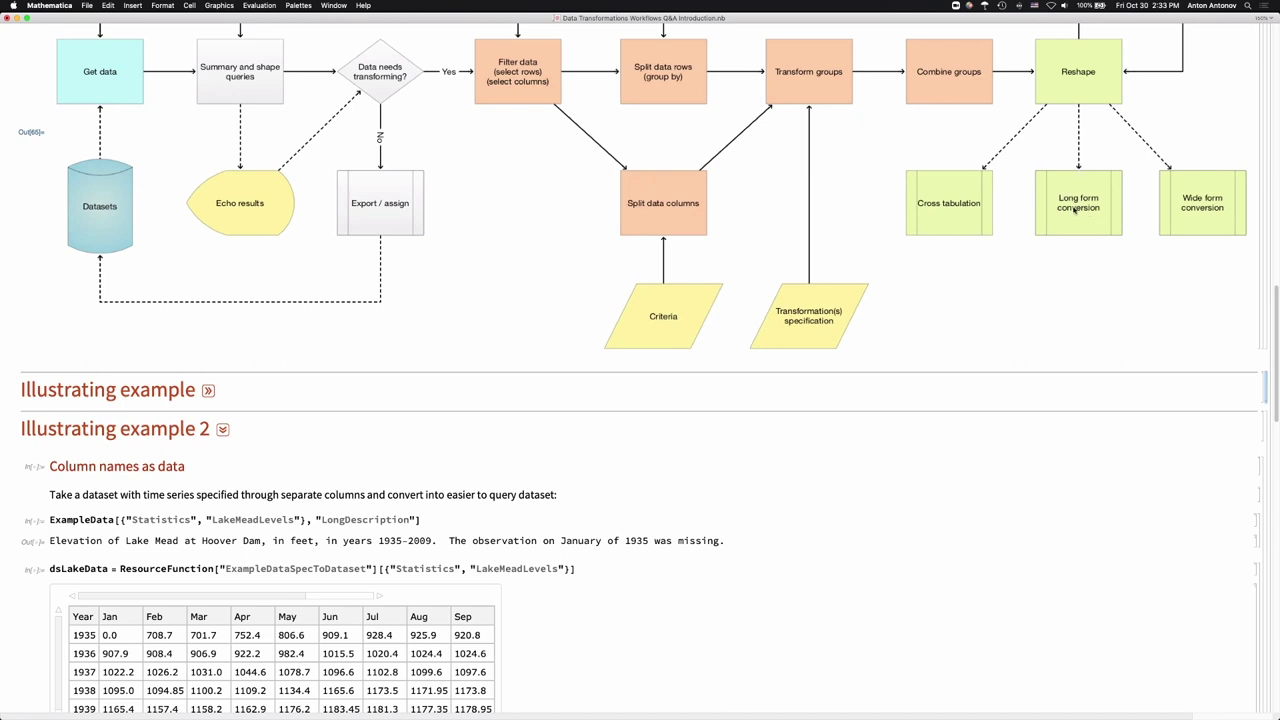
pyautogui.scroll(-3, 562, 298)
pyautogui.scroll(-4, 562, 298)
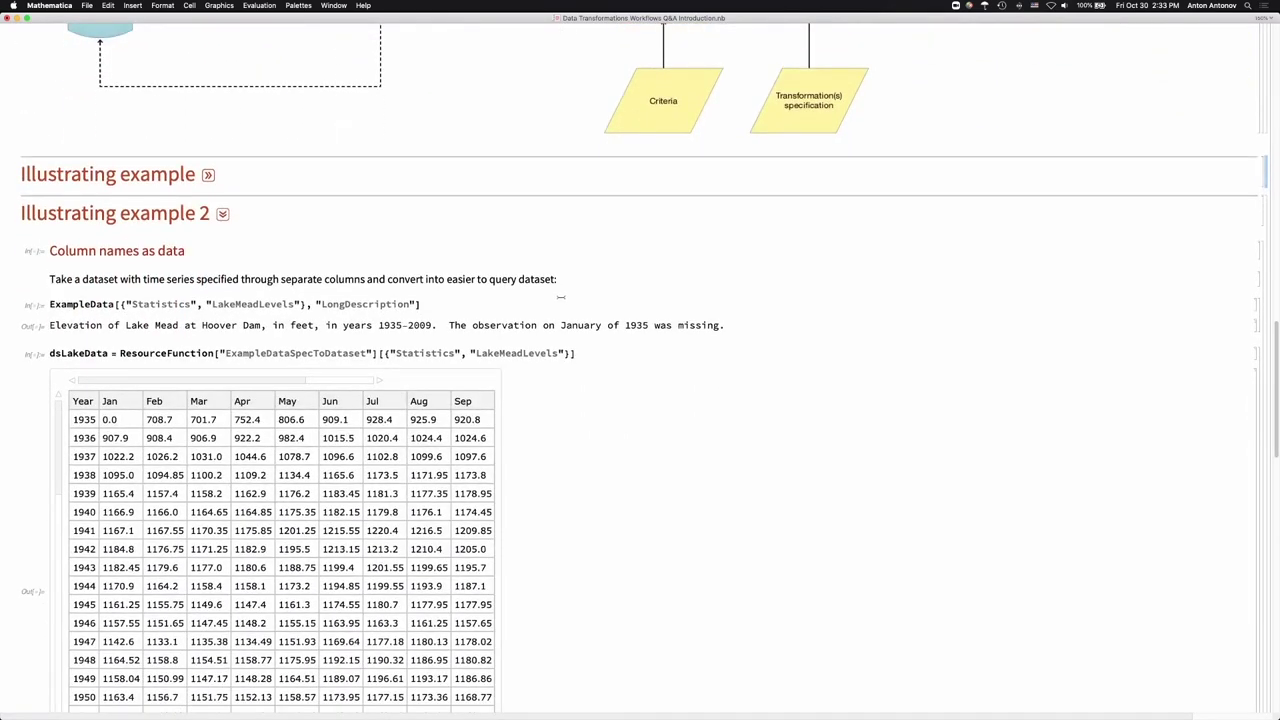
pyautogui.scroll(-2, 561, 297)
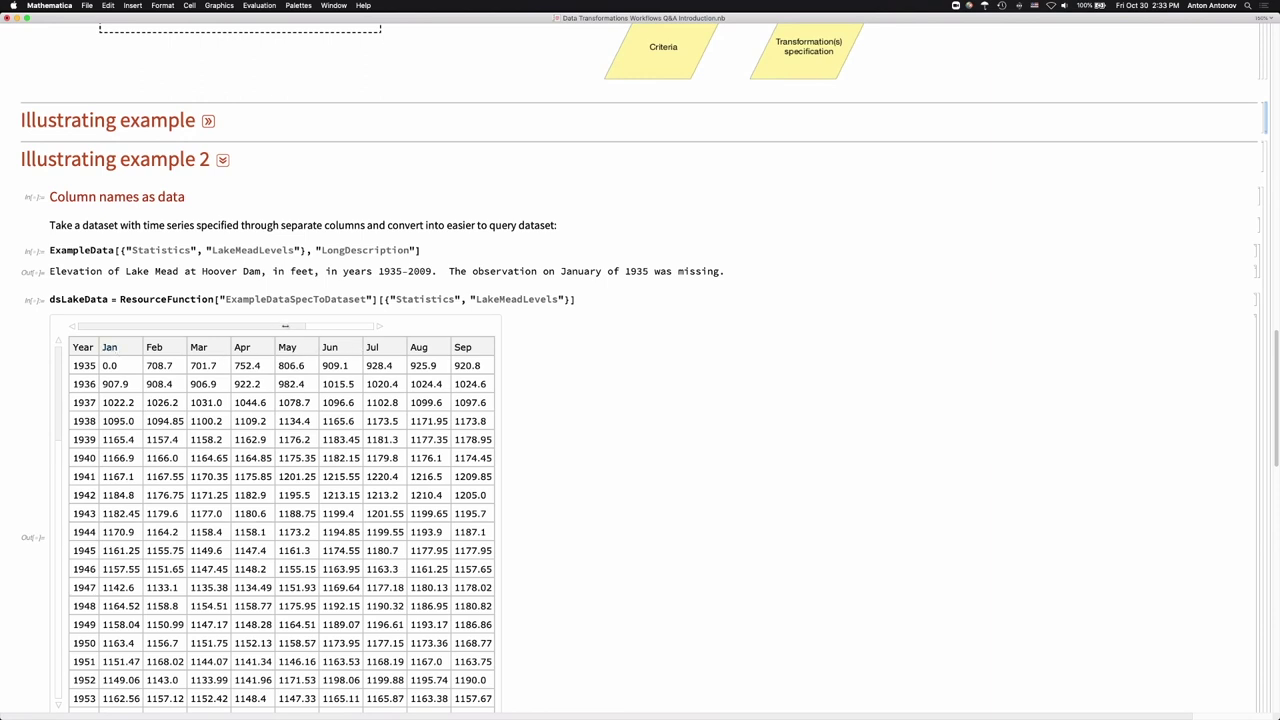
pyautogui.moveTo(274, 326); pyautogui.dragTo(345, 326)
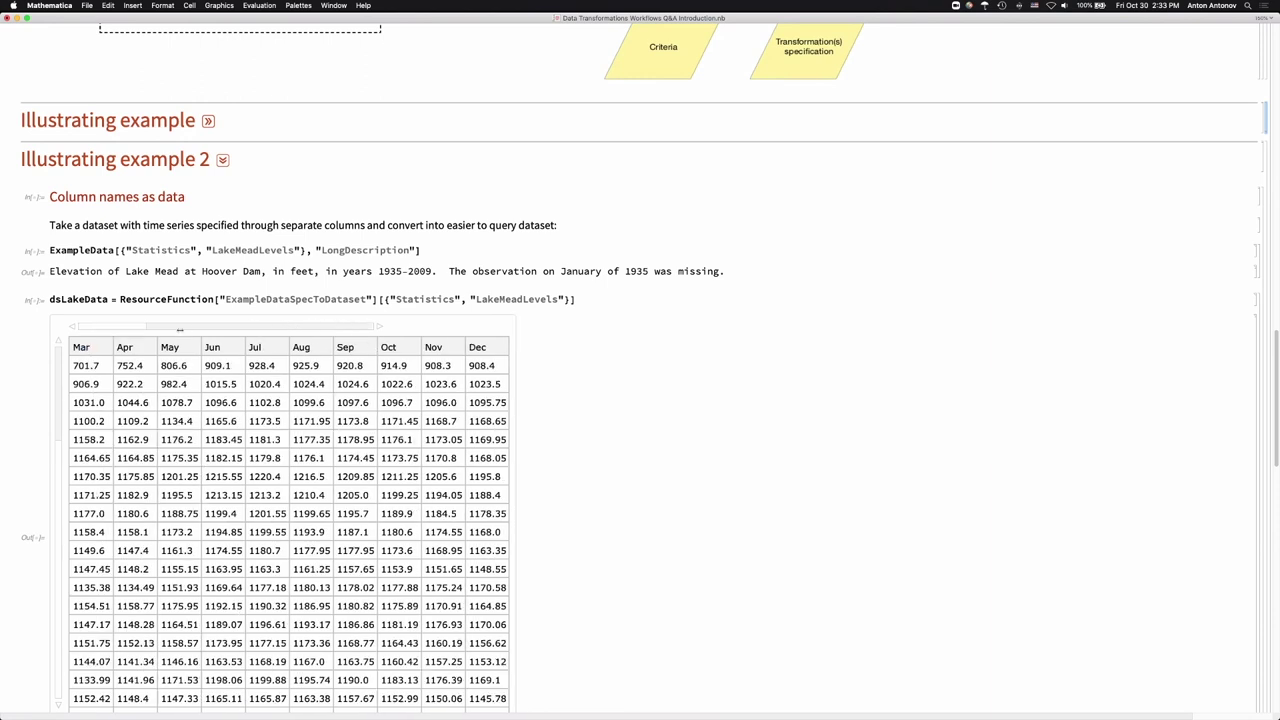
pyautogui.moveTo(180, 329); pyautogui.dragTo(126, 329)
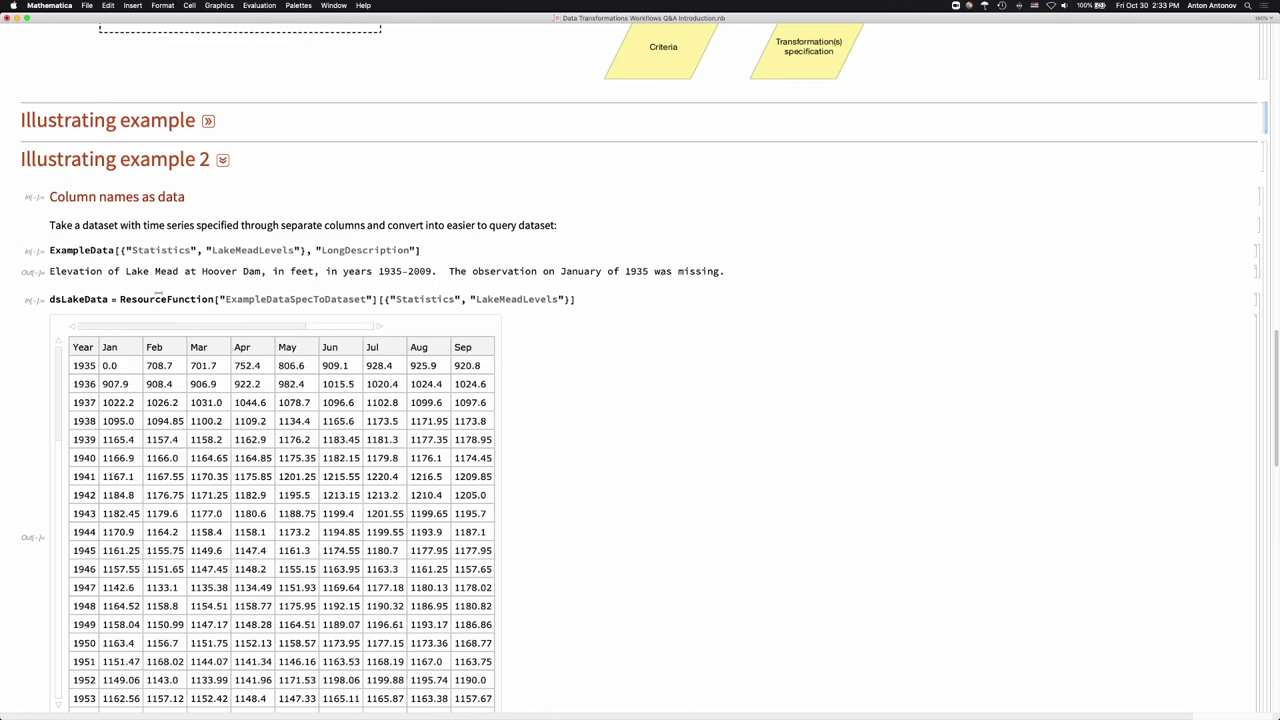
pyautogui.doubleClick(160, 298)
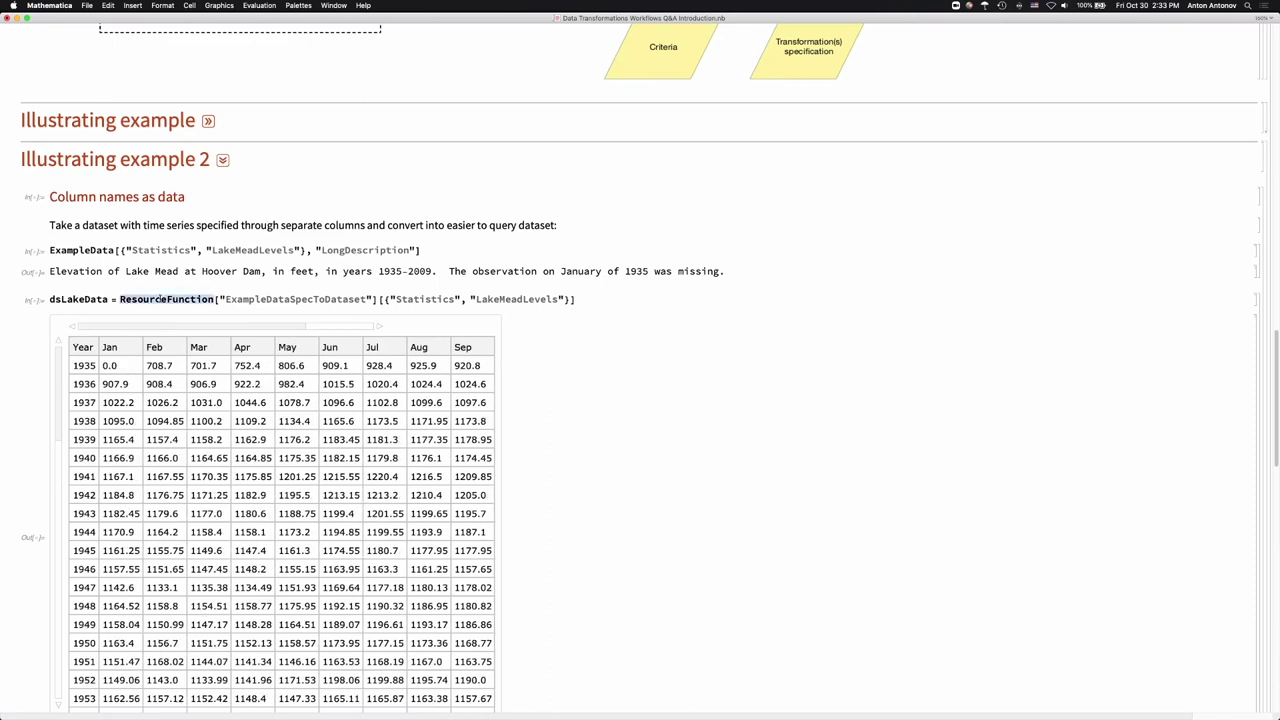
pyautogui.click(160, 298)
pyautogui.click(258, 289)
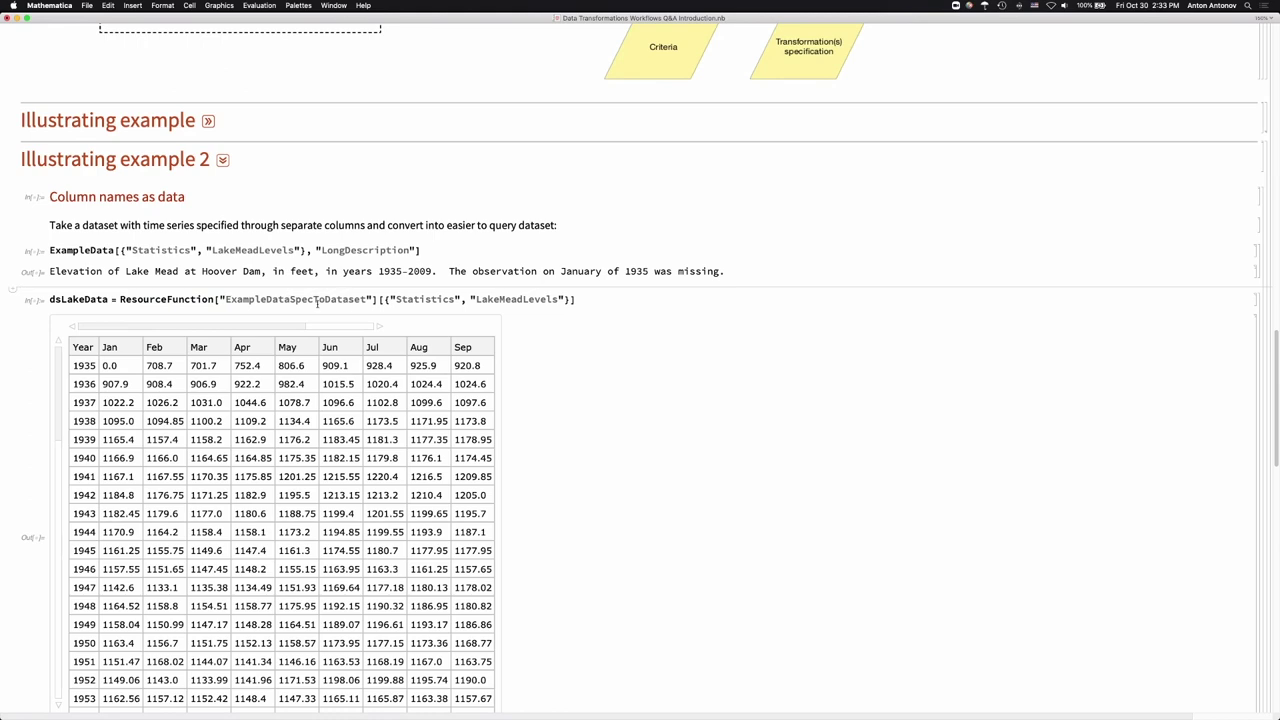
# Relate the Lake Mead data to the flow chart's data retrieval stage and review the table's month columns through December.
pyautogui.scroll(2, 316, 302)
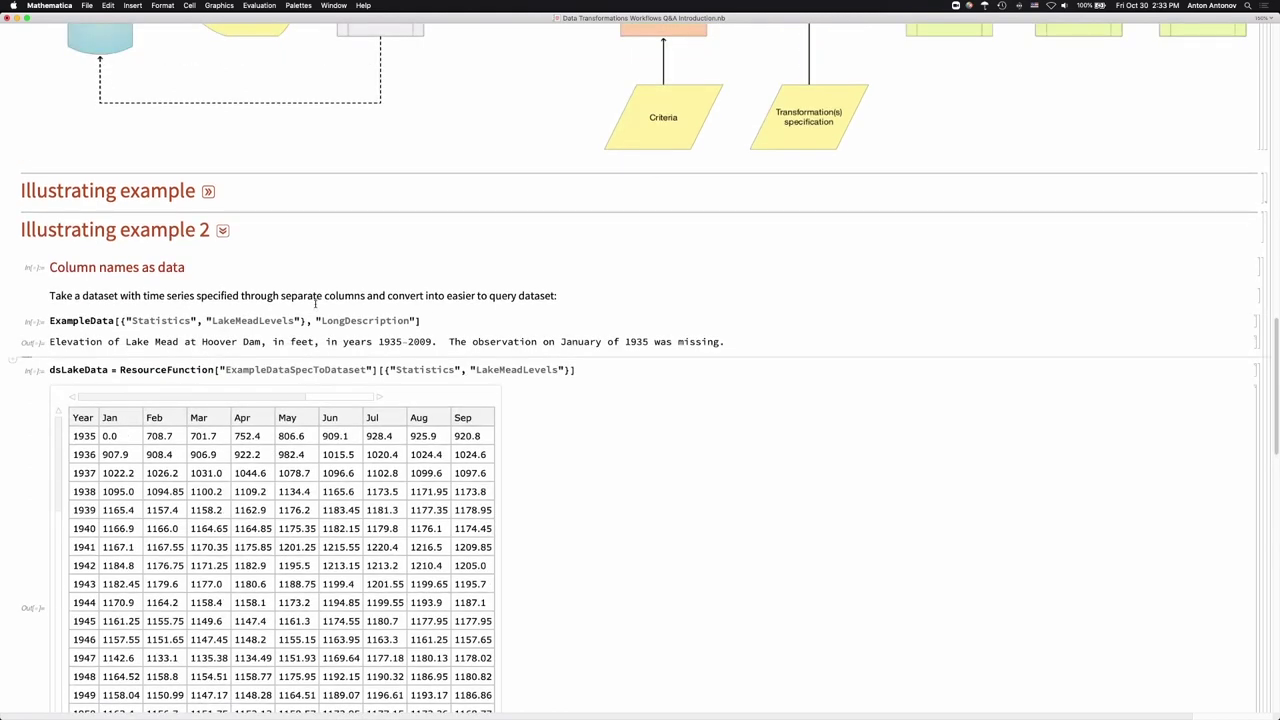
pyautogui.scroll(7, 316, 302)
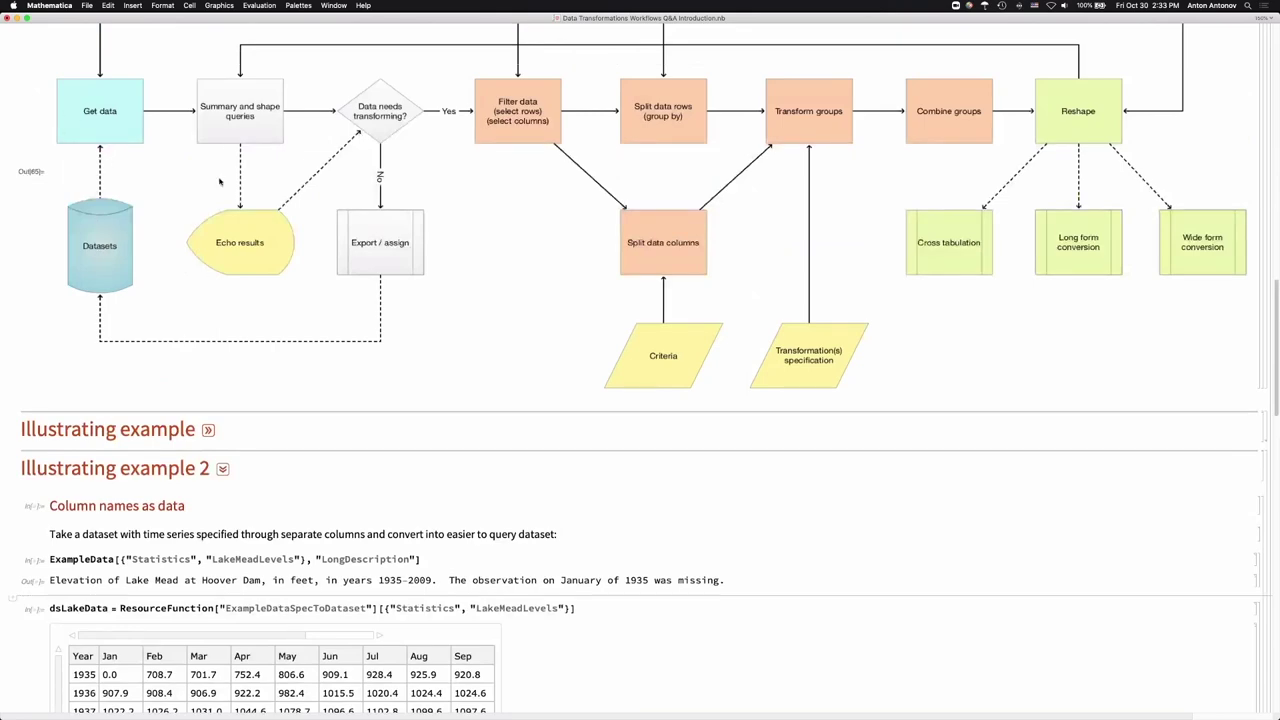
pyautogui.scroll(-8, 316, 389)
pyautogui.scroll(-1, 168, 397)
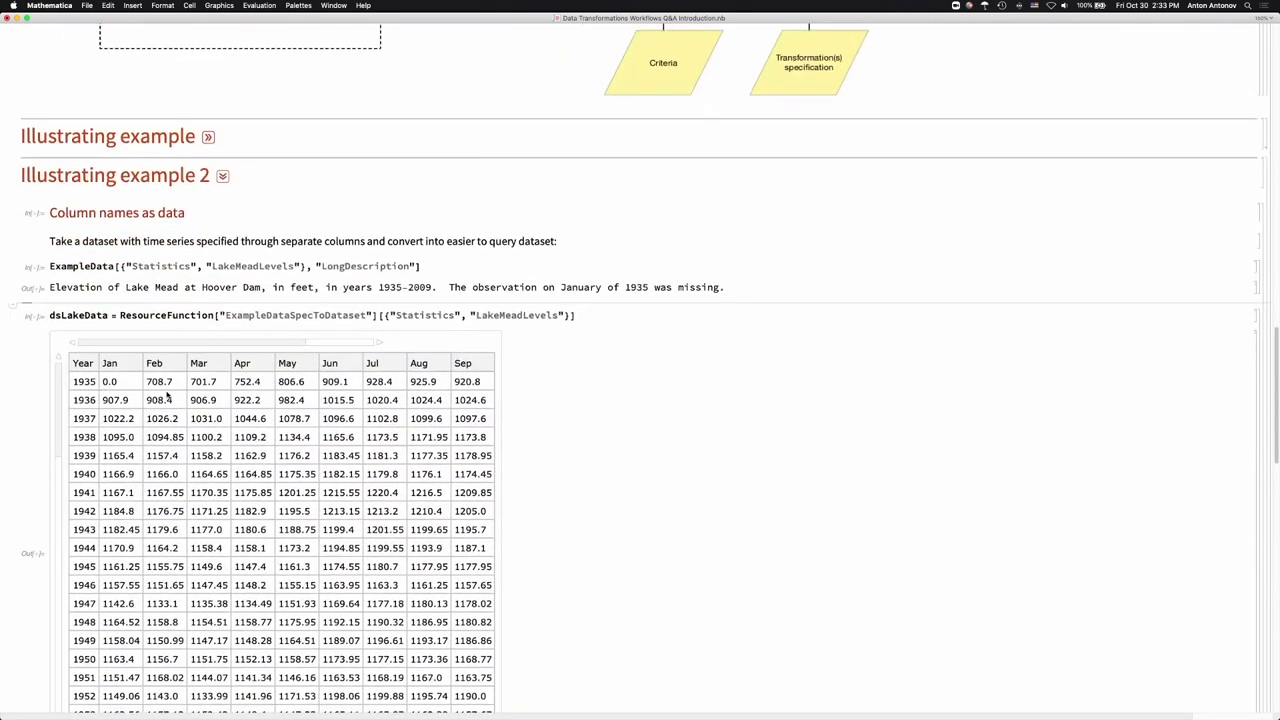
pyautogui.scroll(-4, 120, 340)
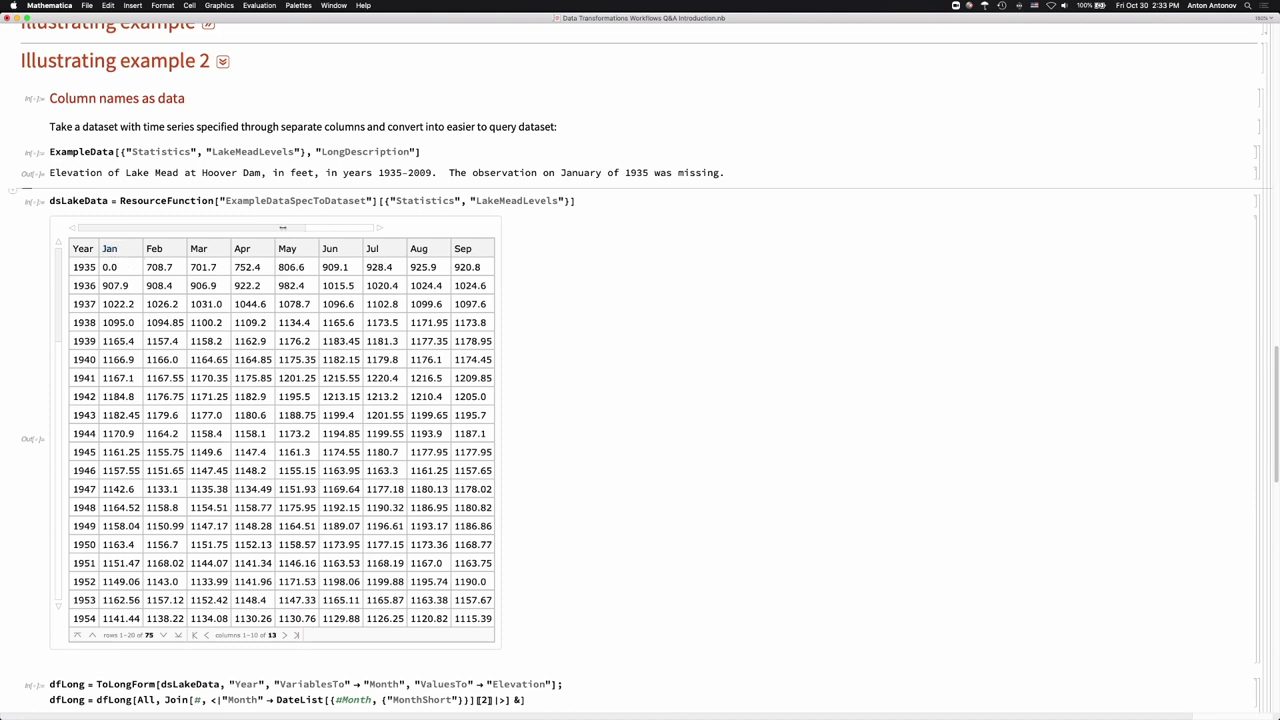
pyautogui.moveTo(325, 226); pyautogui.dragTo(342, 224)
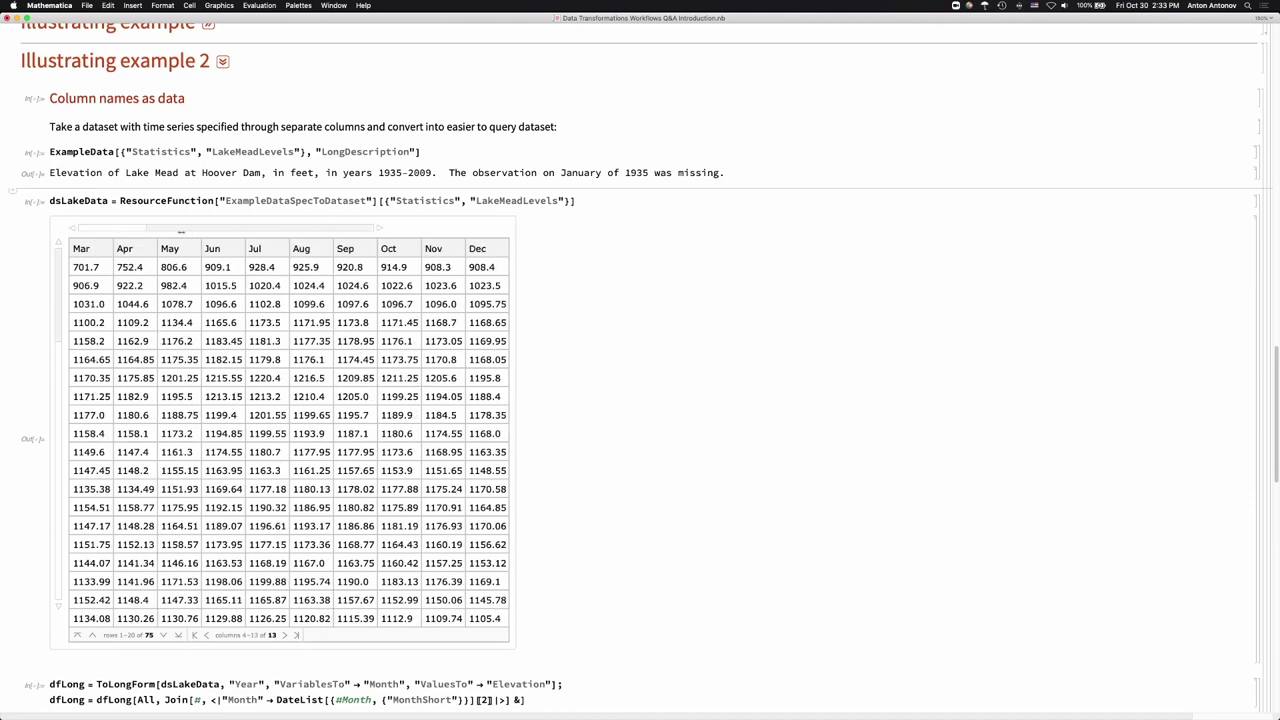
pyautogui.moveTo(181, 231); pyautogui.dragTo(128, 231)
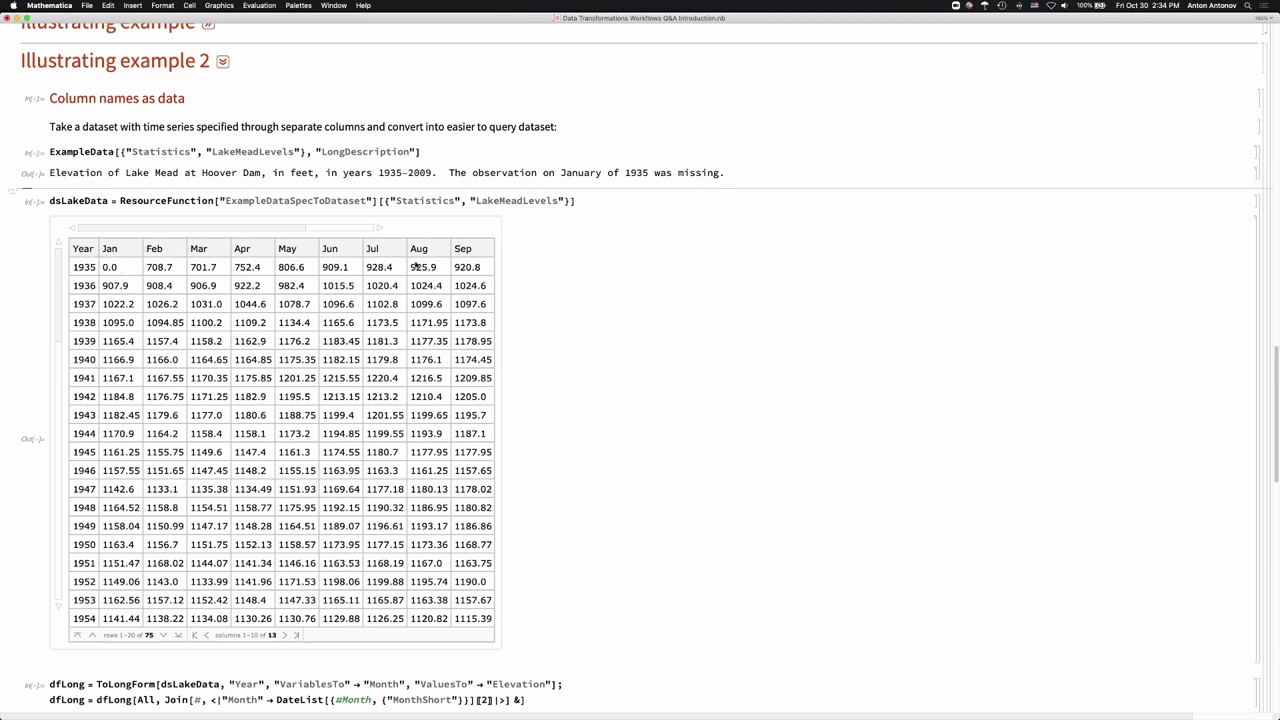
# Remove the semicolon ending the ToLongForm line and re-evaluate the cell to output the intermediate long form table.
pyautogui.scroll(-3, 327, 262)
pyautogui.scroll(-5, 327, 262)
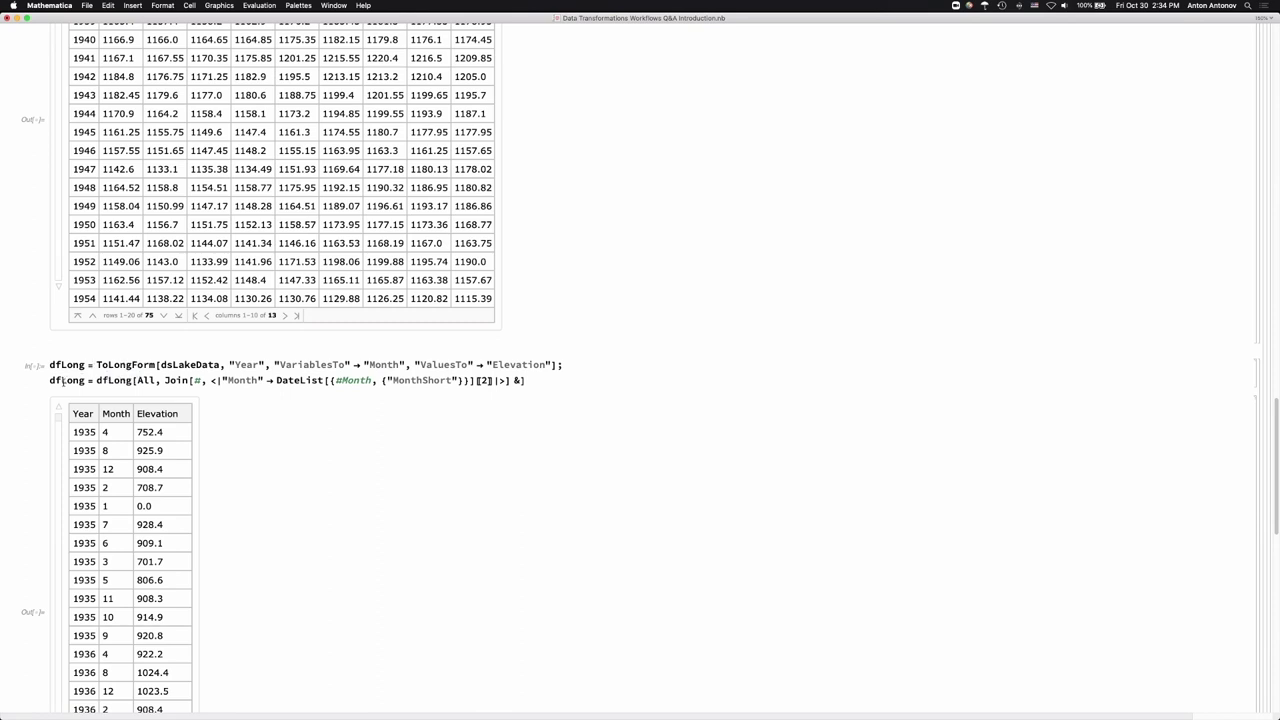
pyautogui.hotkey('shift', 'Return')
pyautogui.click(575, 364)
pyautogui.press('BackSpace')
pyautogui.hotkey('shift', 'Return')
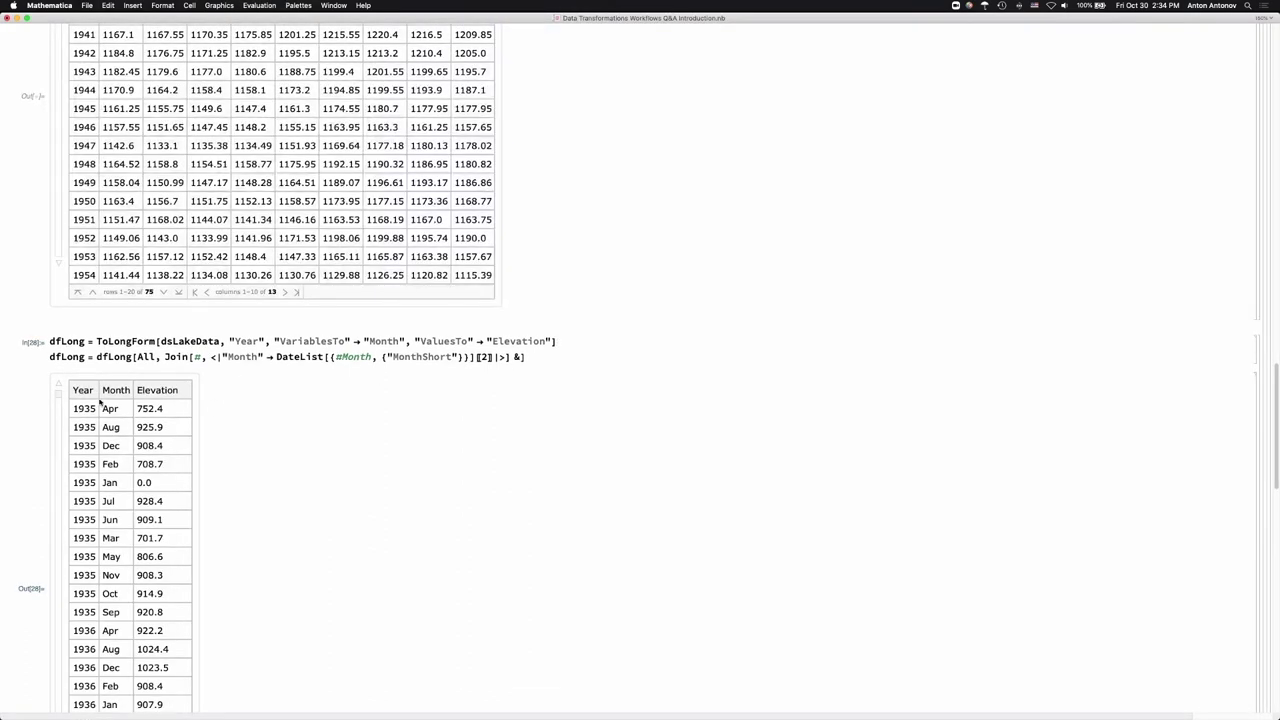
# Compare the Year, Month and Elevation columns of the long form table with the original Lake Mead table's month columns.
pyautogui.scroll(-1, 104, 410)
pyautogui.scroll(5, 277, 274)
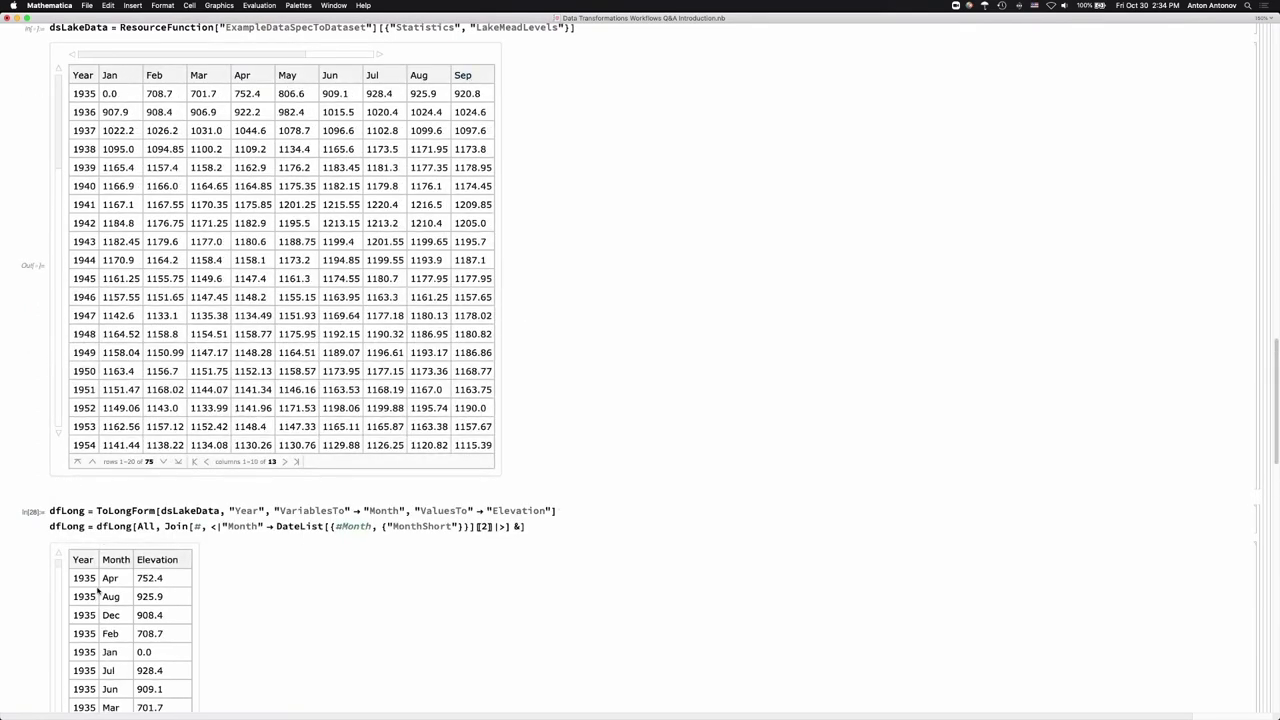
pyautogui.scroll(-2, 100, 598)
pyautogui.scroll(-2, 108, 540)
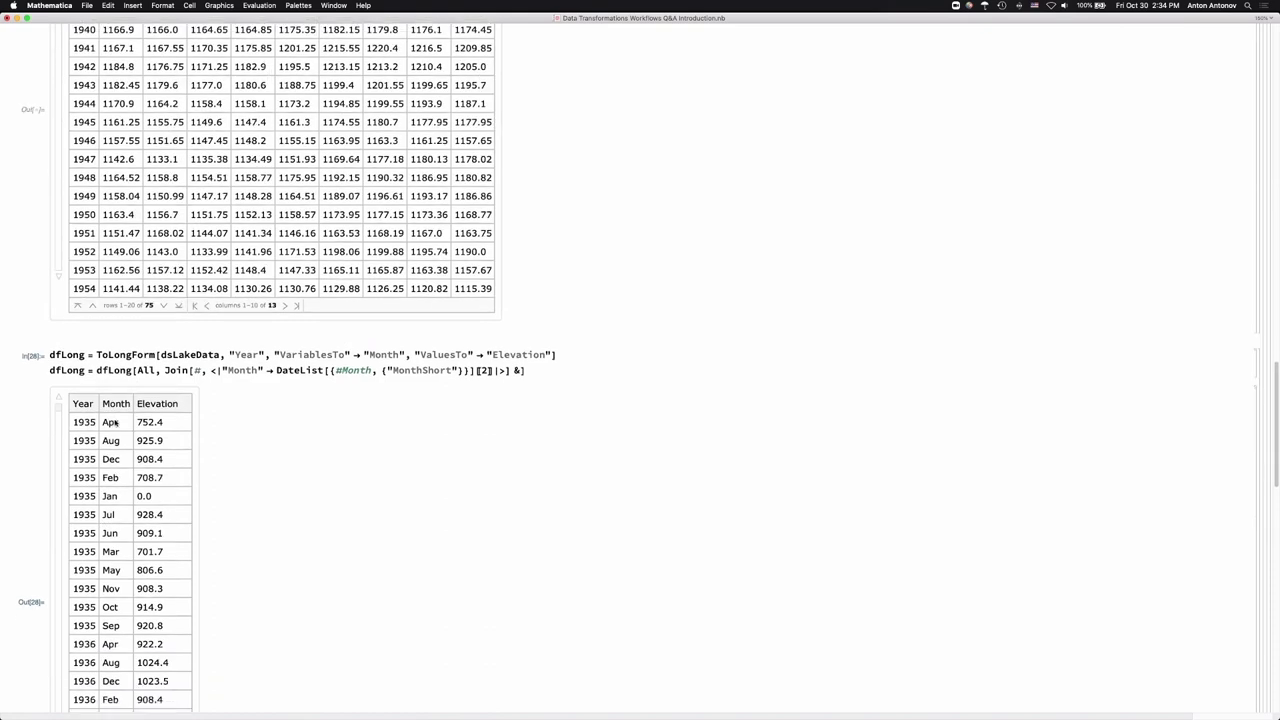
pyautogui.scroll(-1, 127, 388)
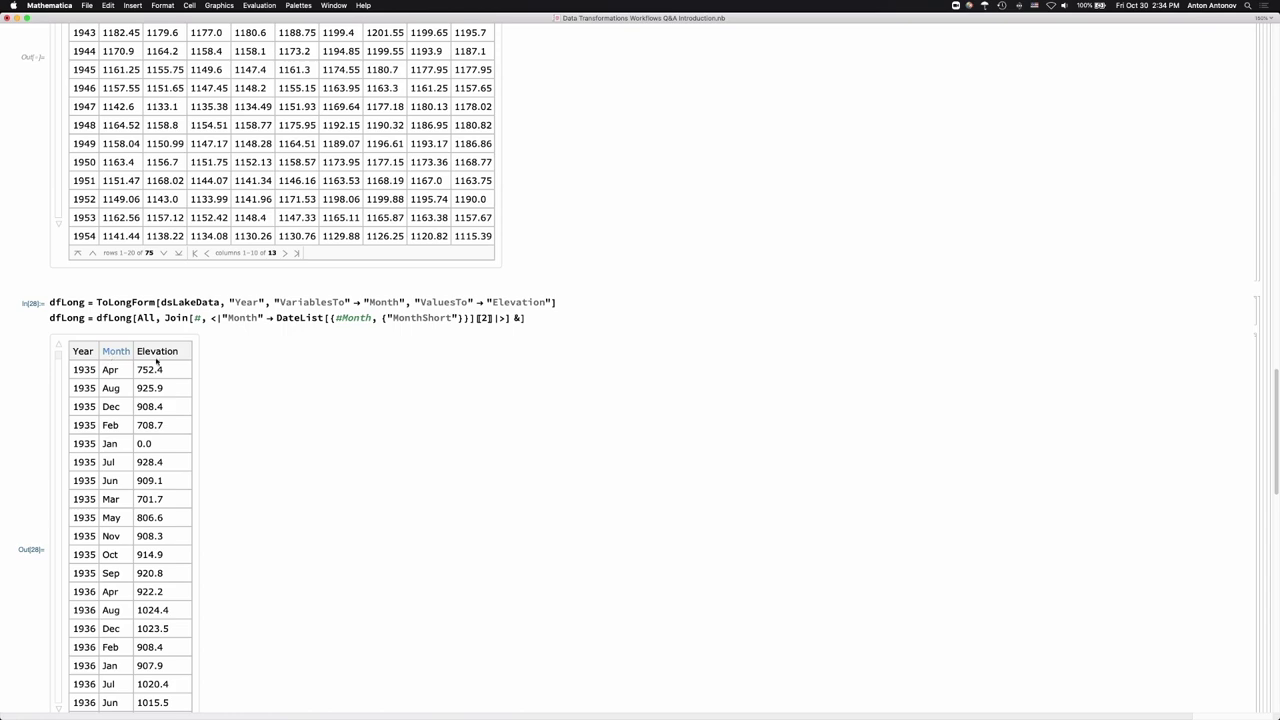
pyautogui.scroll(3, 160, 362)
pyautogui.scroll(5, 171, 365)
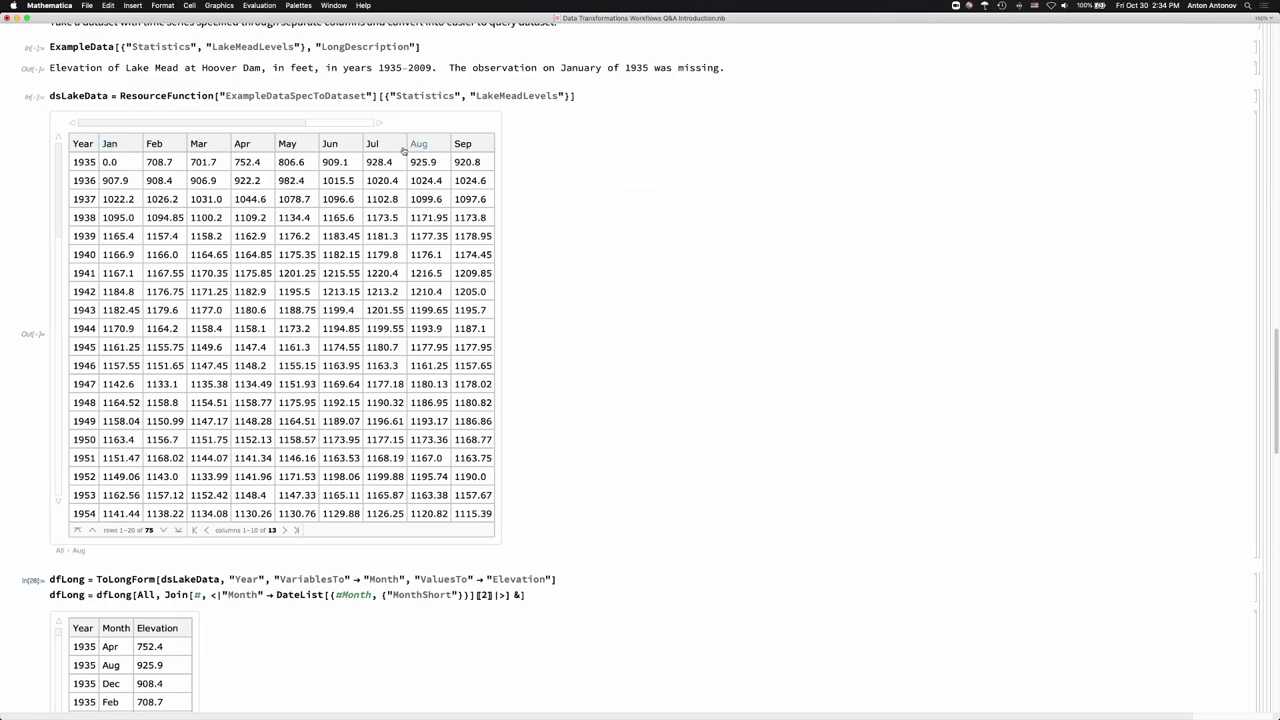
pyautogui.scroll(-5, 144, 288)
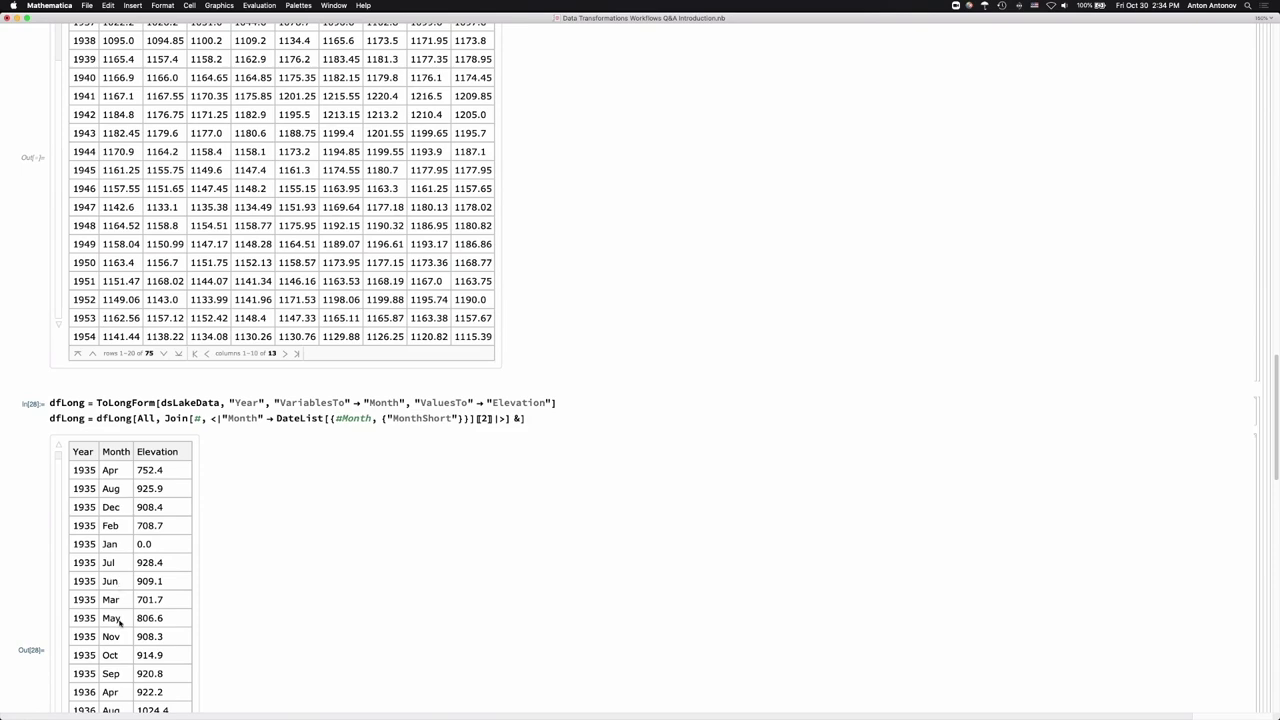
pyautogui.scroll(-6, 128, 596)
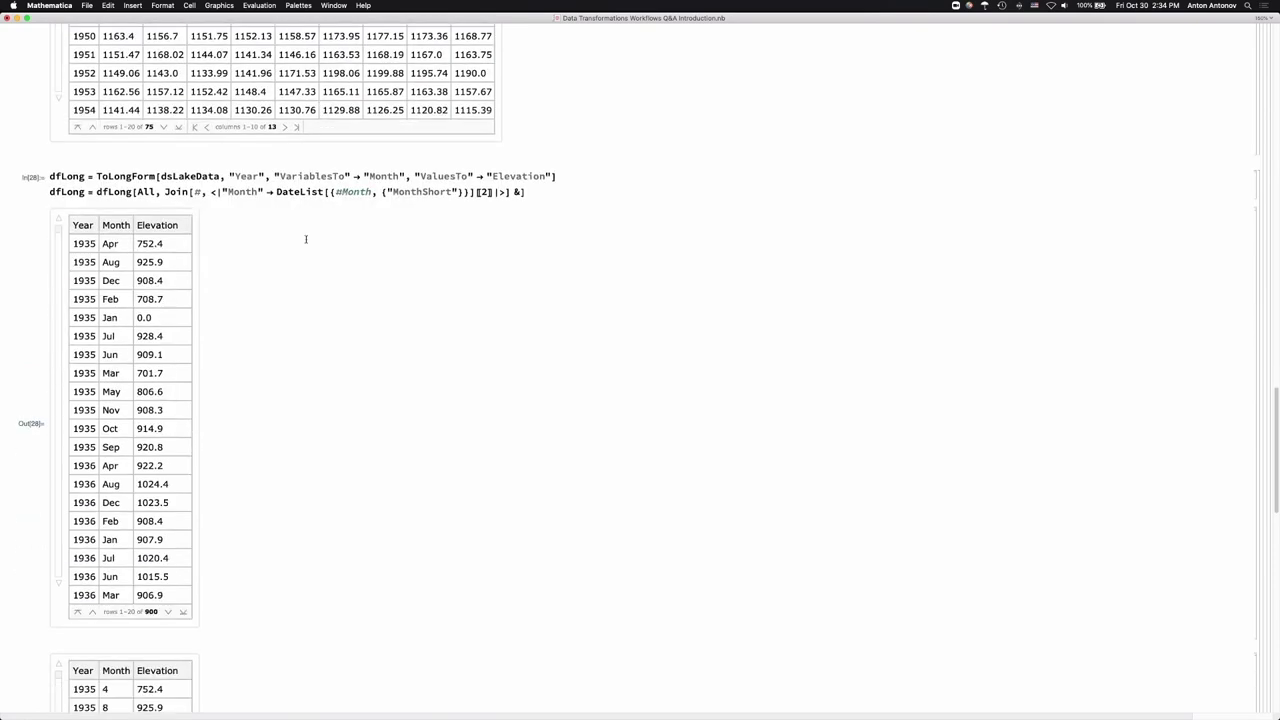
# Examine the DateList conversion of month names, the GroupBy expression building a time series per year, and the sampled DateListPlot output.
pyautogui.click(214, 192)
pyautogui.doubleClick(298, 192)
pyautogui.scroll(-6, 290, 318)
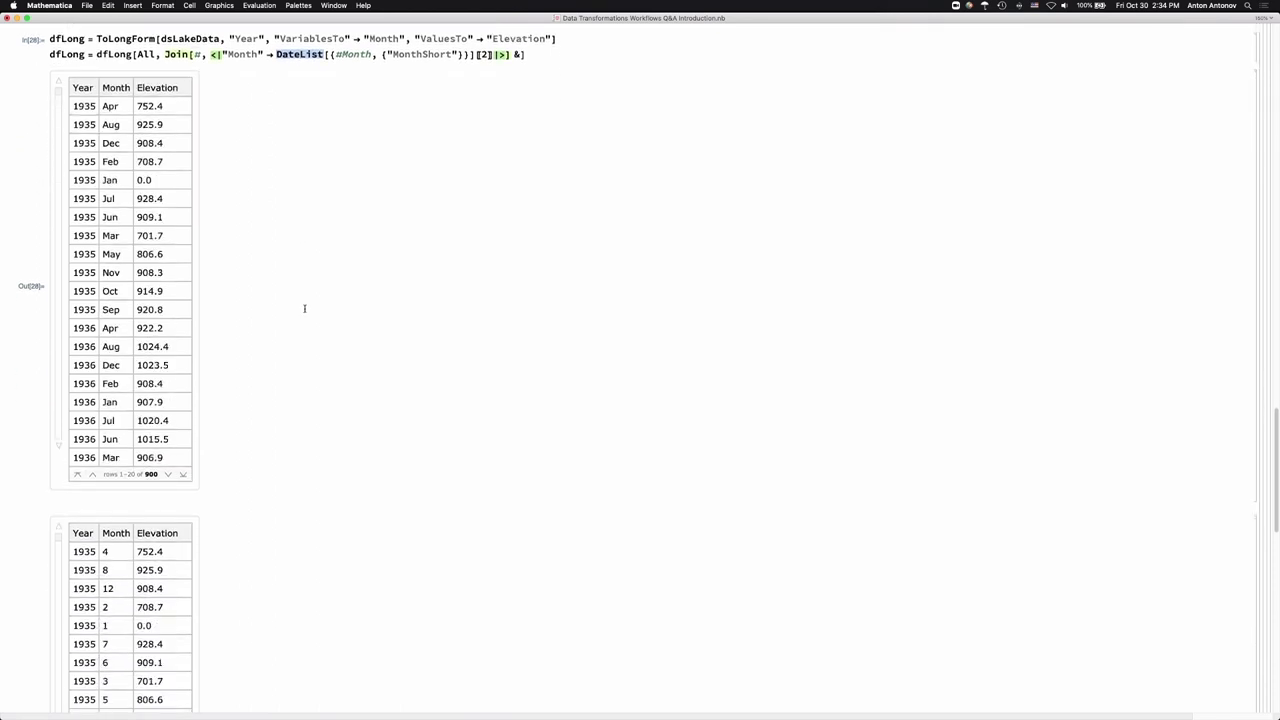
pyautogui.scroll(-4, 304, 308)
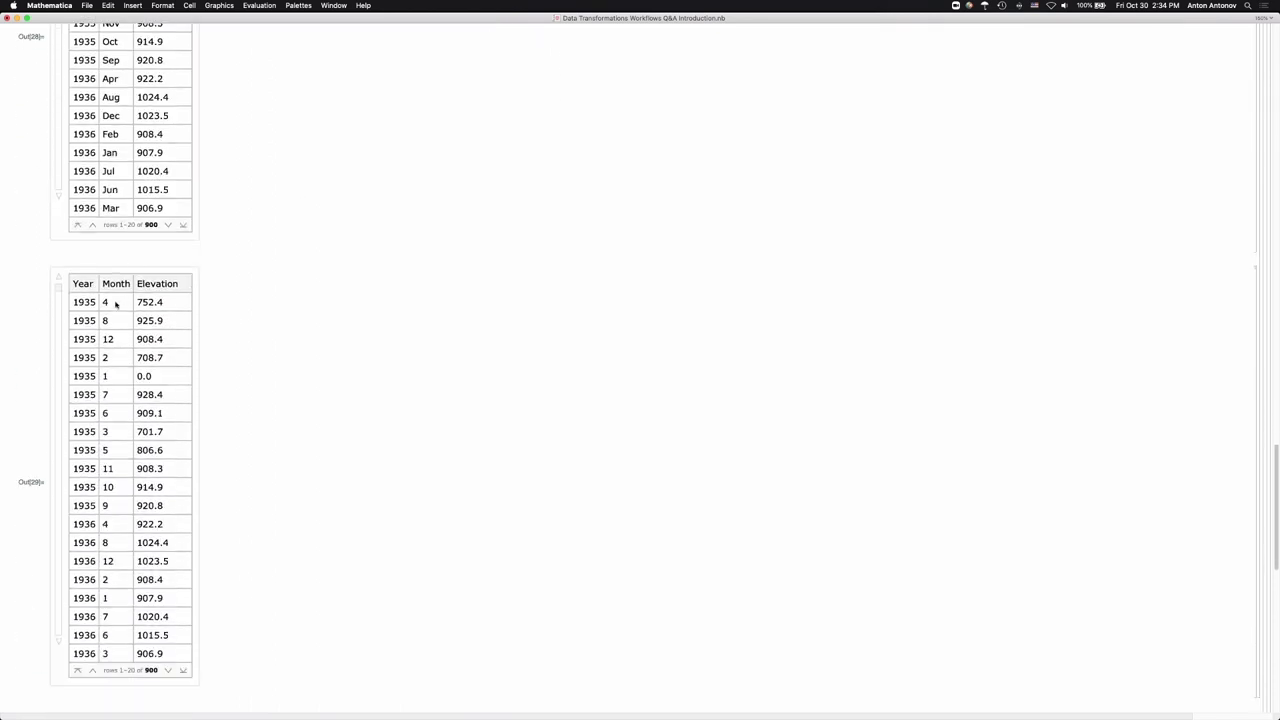
pyautogui.scroll(-6, 108, 305)
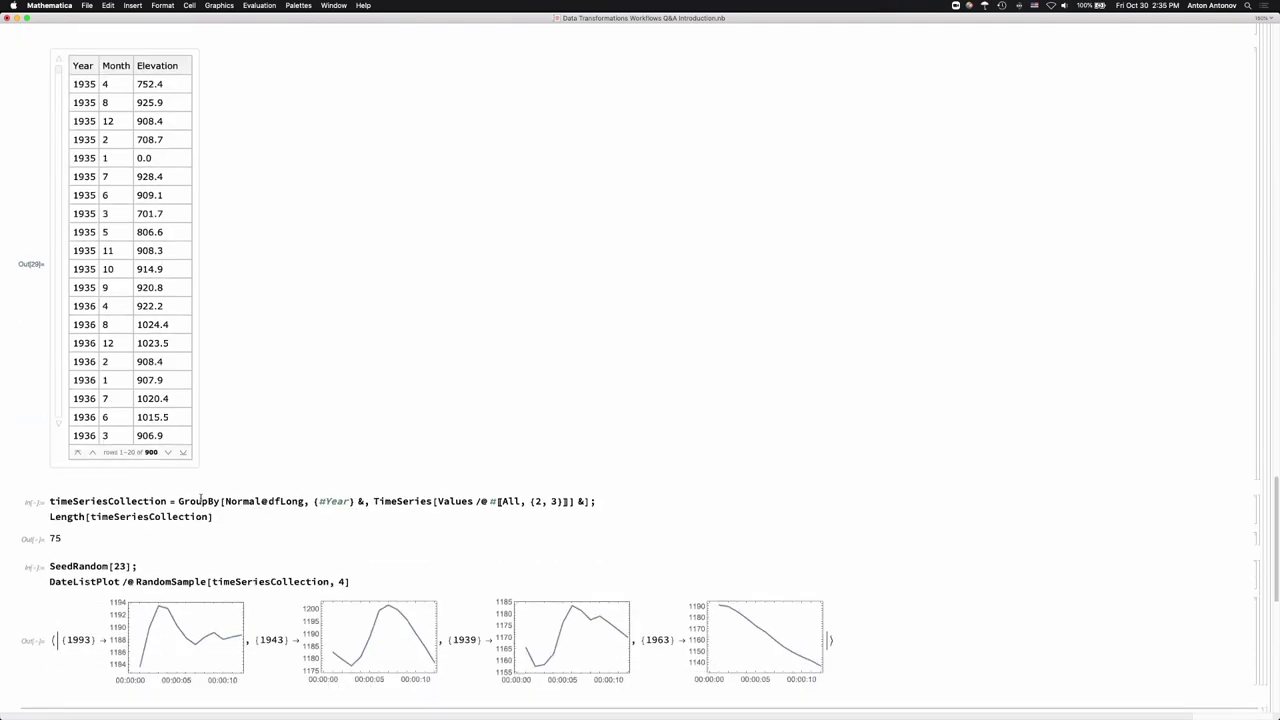
pyautogui.click(240, 502)
pyautogui.click(316, 502)
pyautogui.tripleClick(414, 502)
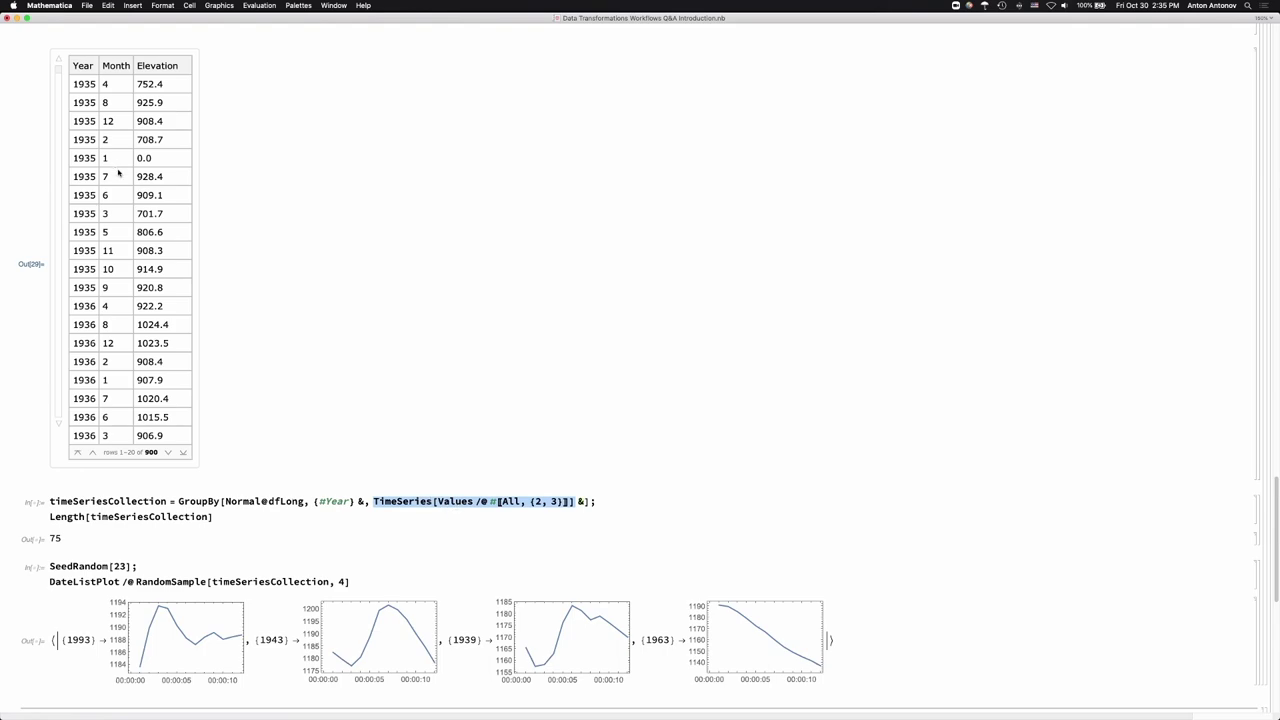
pyautogui.scroll(-3, 157, 381)
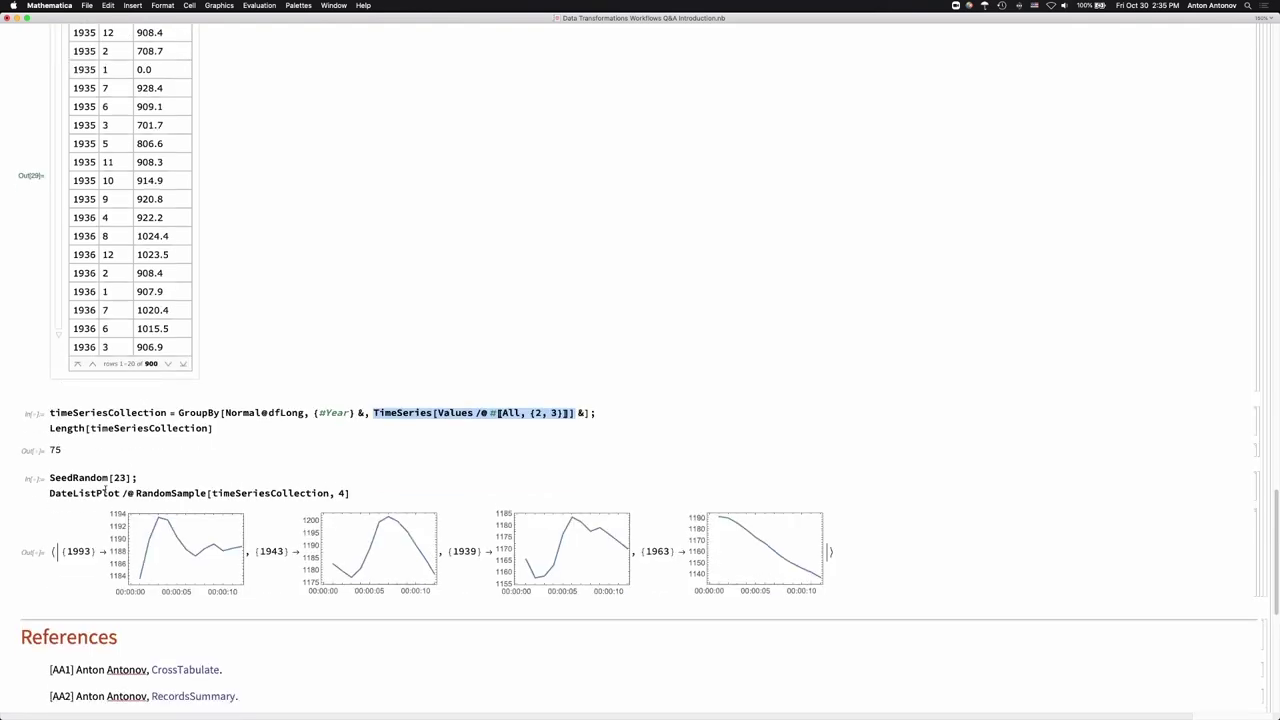
# Relate the Lake Mead example to the workflow flow chart's stages and return to the beginning of the example.
pyautogui.scroll(20, 104, 490)
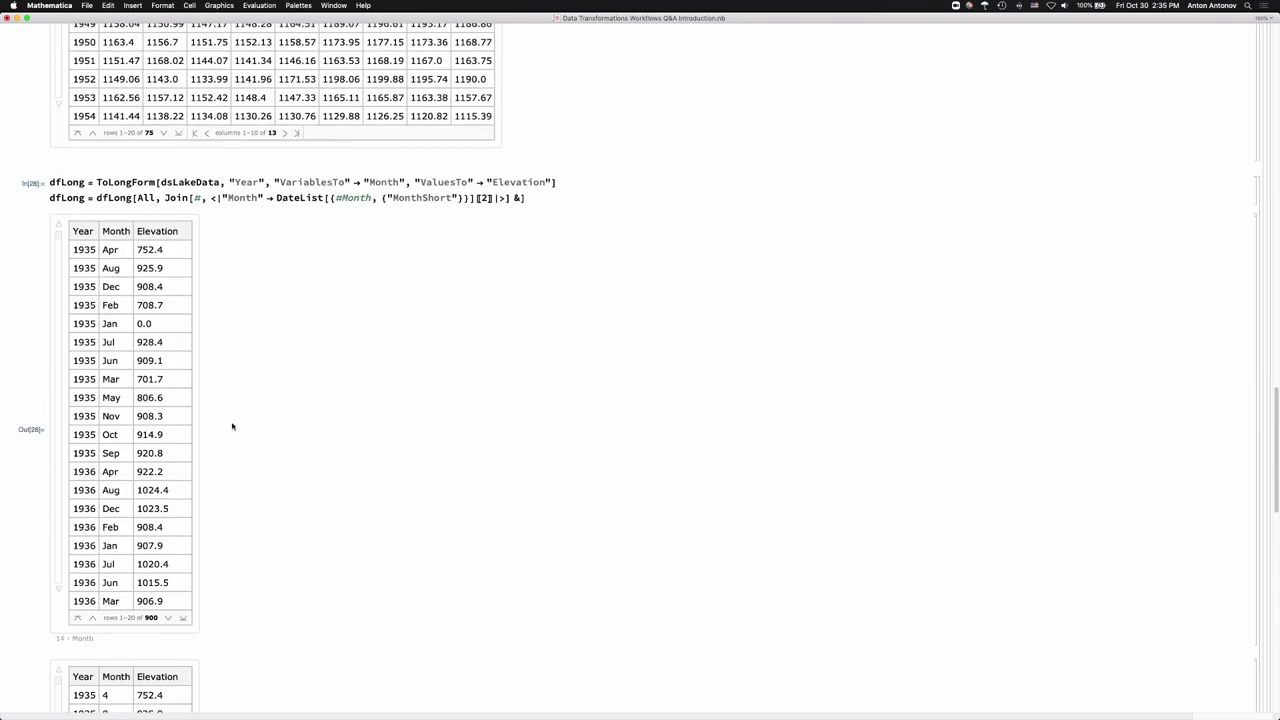
pyautogui.scroll(20, 232, 426)
pyautogui.scroll(-10, 232, 426)
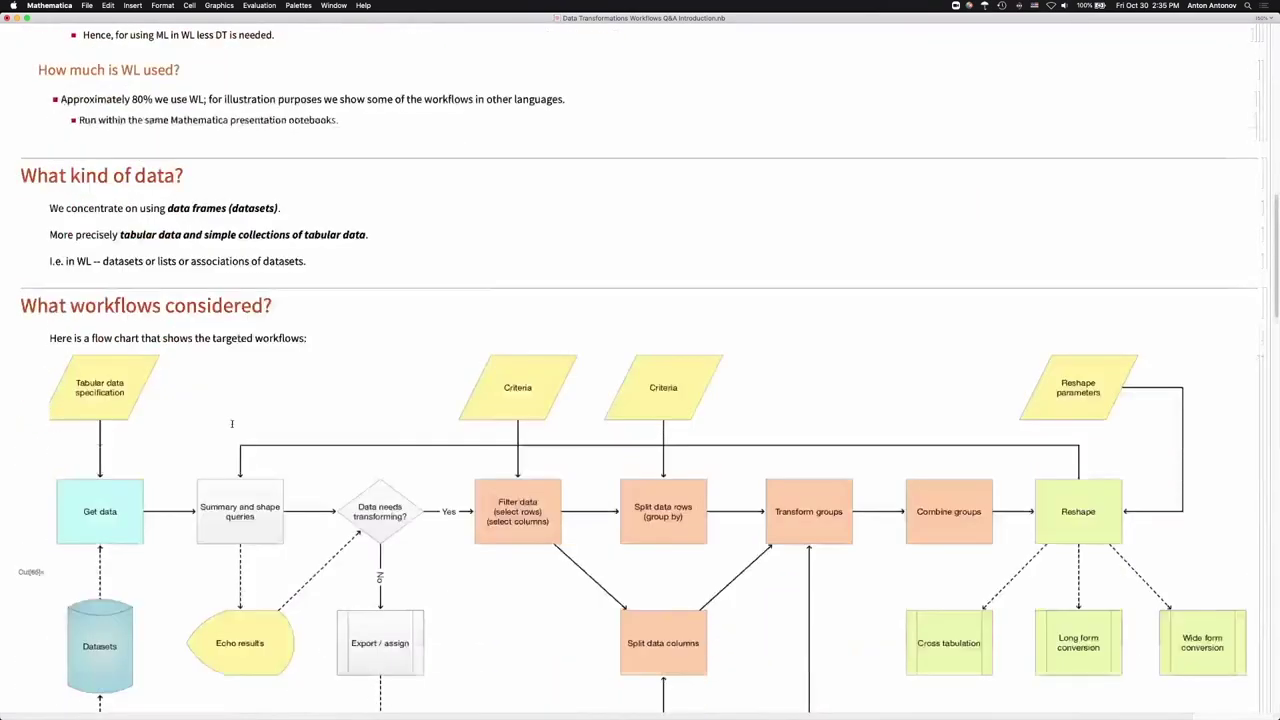
pyautogui.scroll(-5, 232, 424)
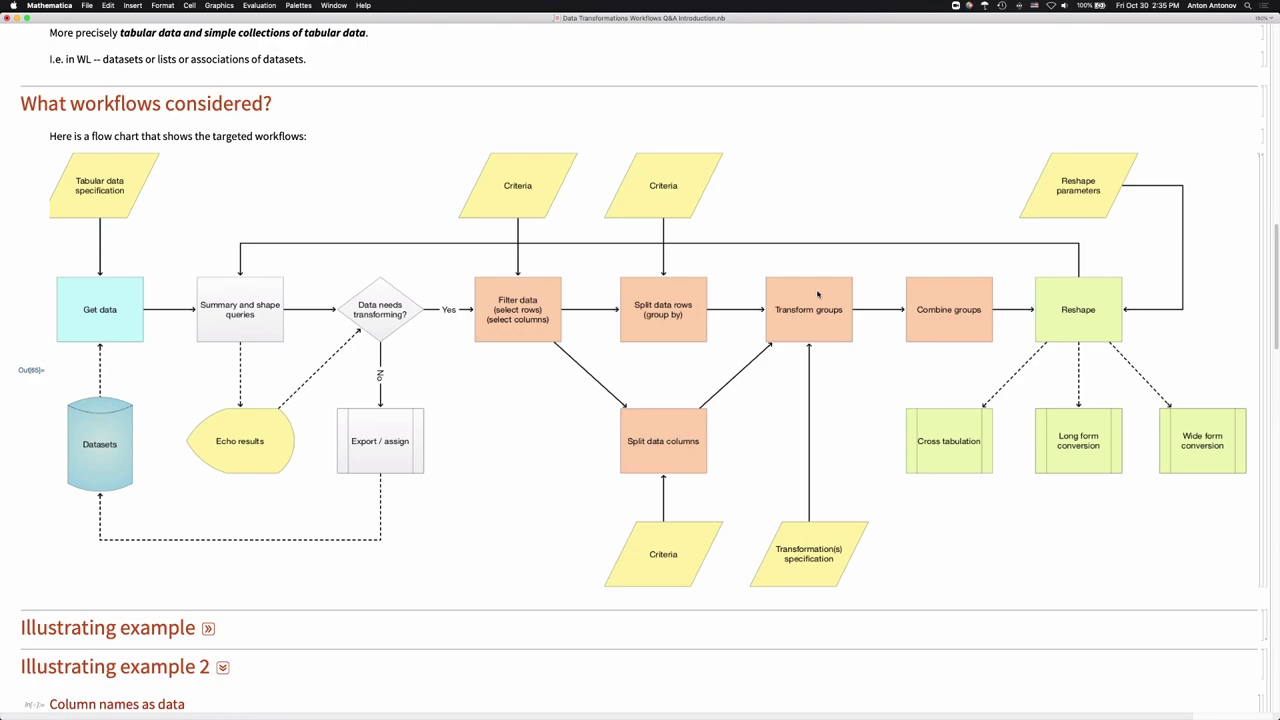
pyautogui.scroll(-20, 817, 294)
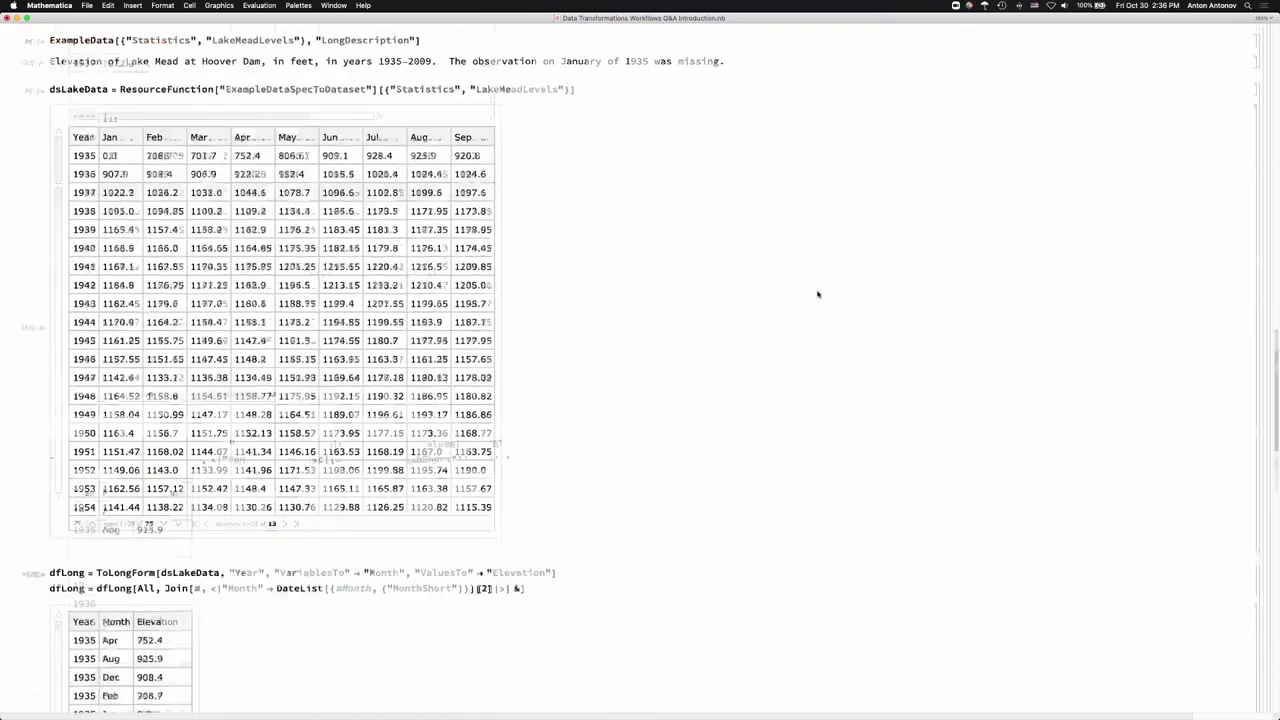
pyautogui.scroll(15, 817, 294)
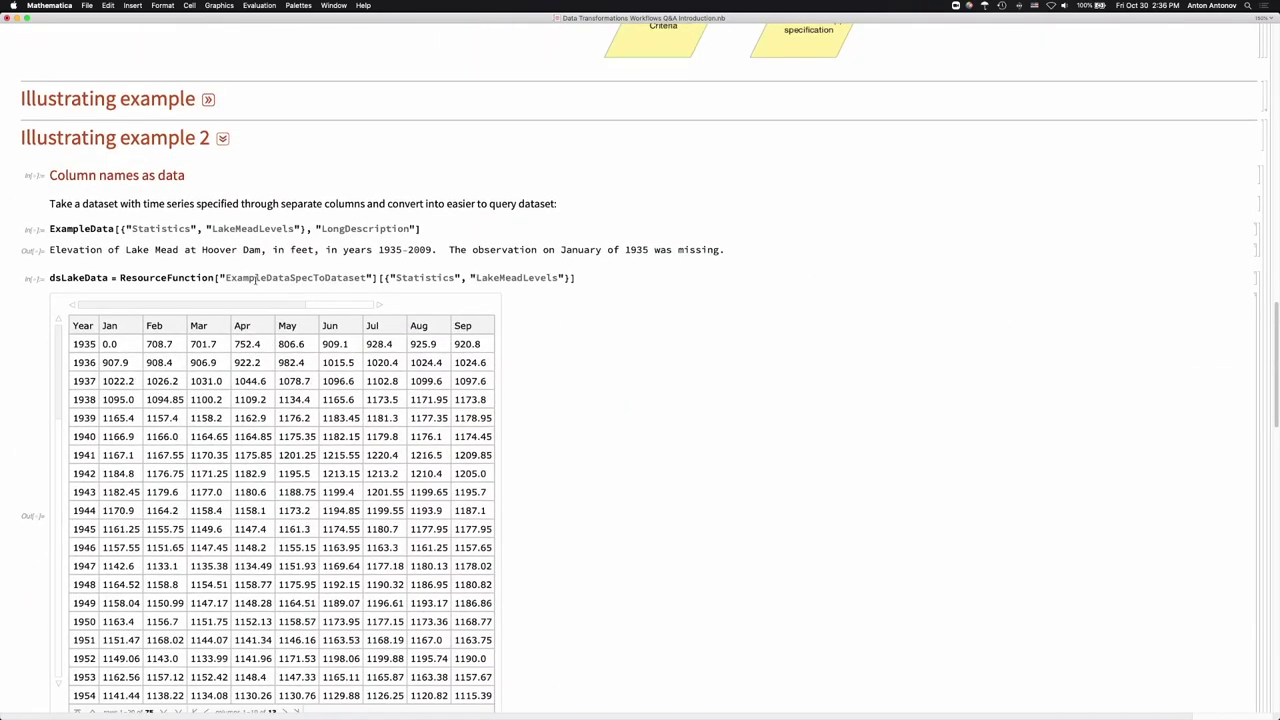
# Review the Lake Mead table, its long form version with month names and the version with numeric months.
pyautogui.scroll(-2, 187, 220)
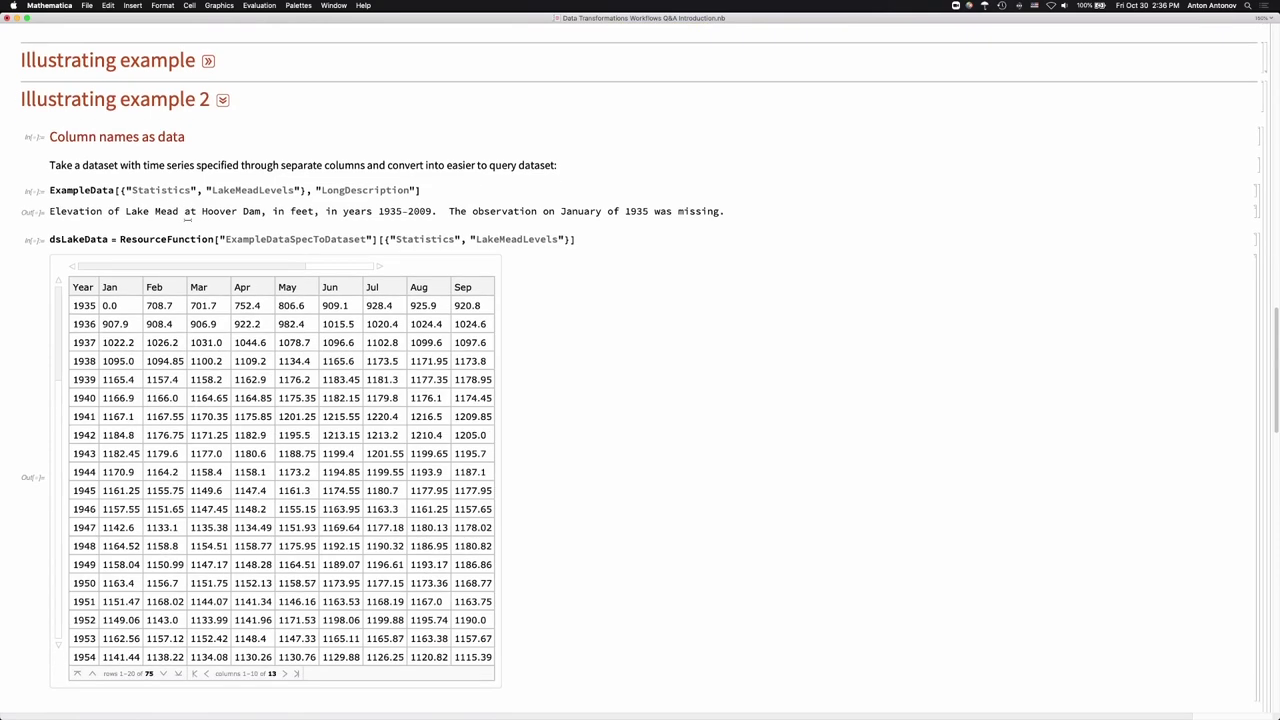
pyautogui.scroll(-15, 212, 224)
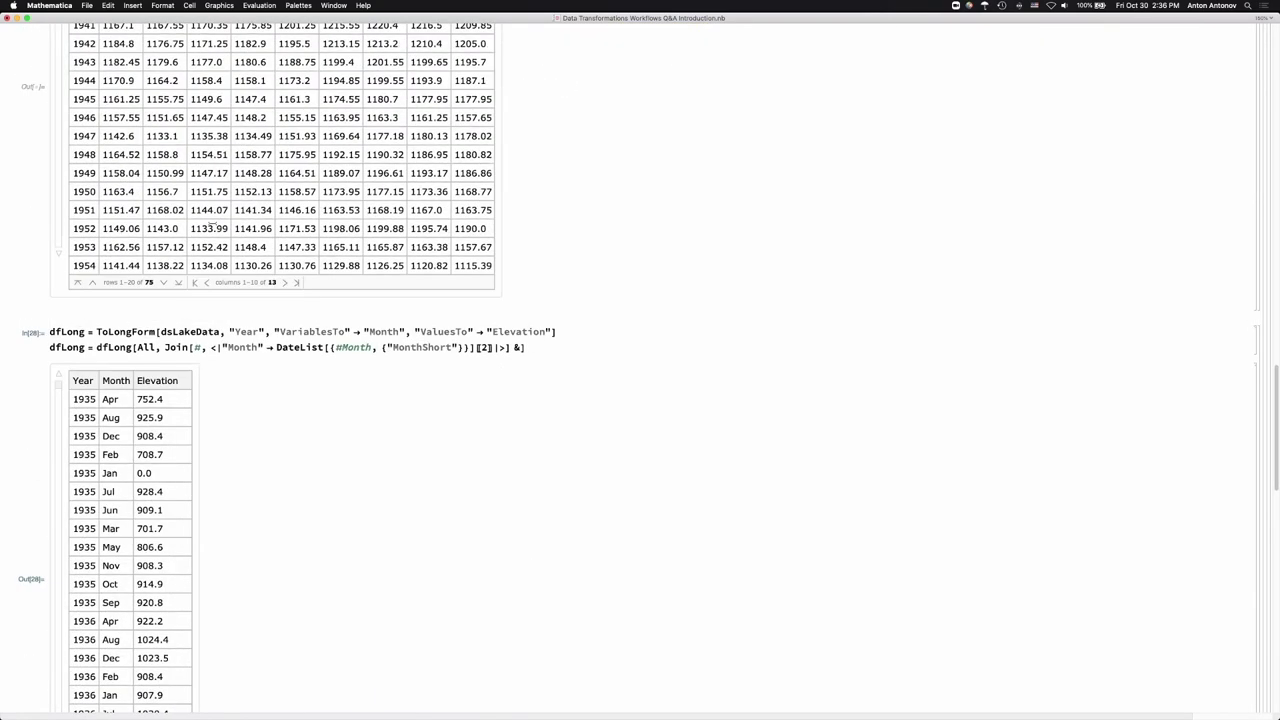
pyautogui.scroll(-14, 123, 198)
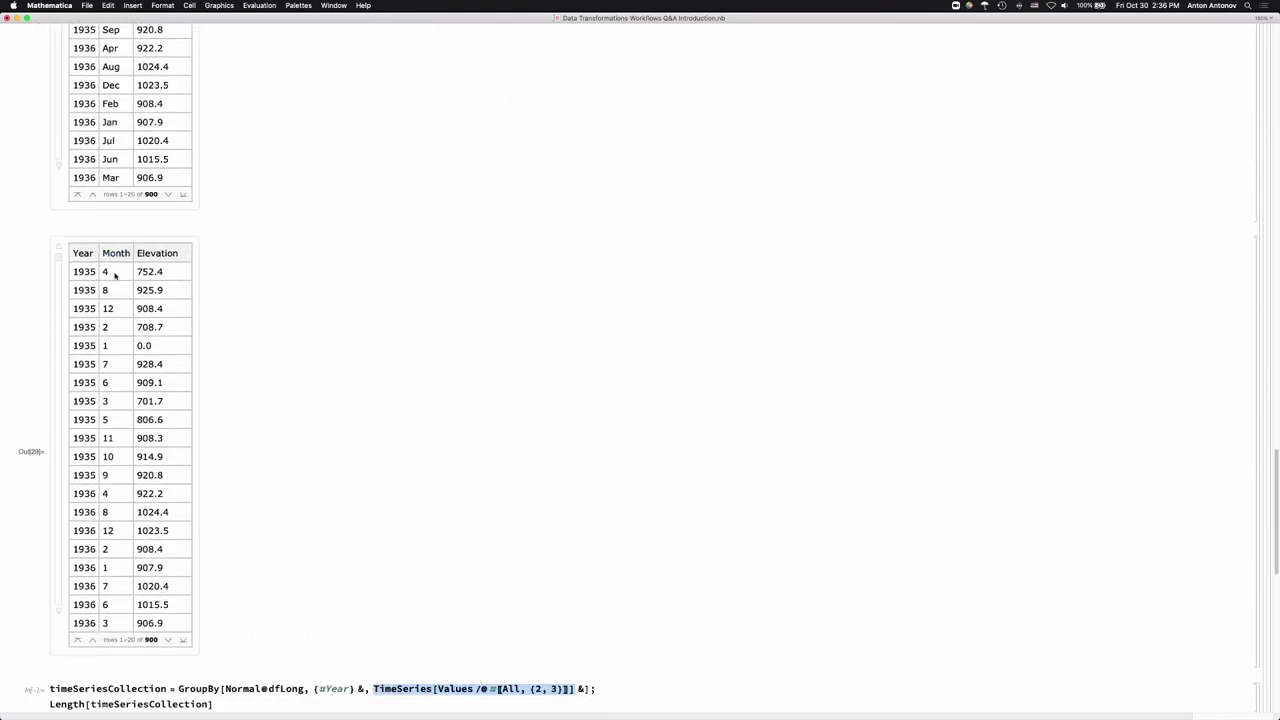
pyautogui.scroll(-1, 117, 289)
pyautogui.scroll(-9, 117, 289)
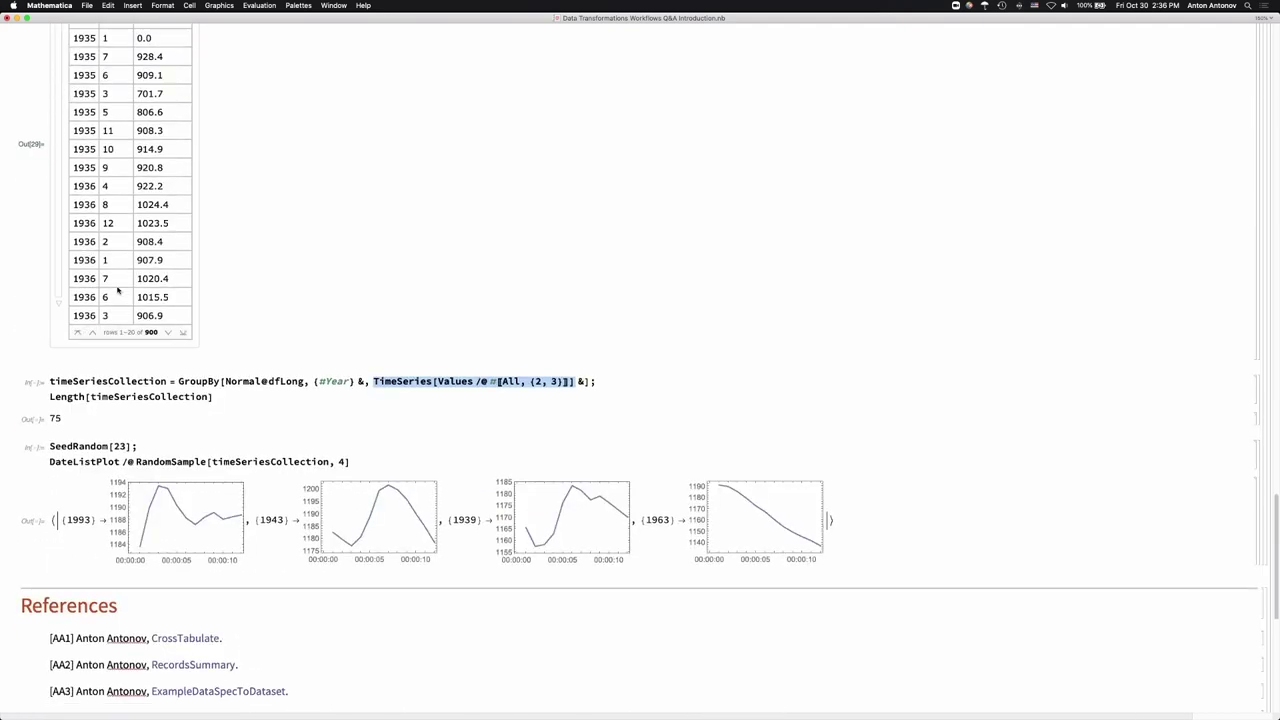
pyautogui.scroll(10, 80, 154)
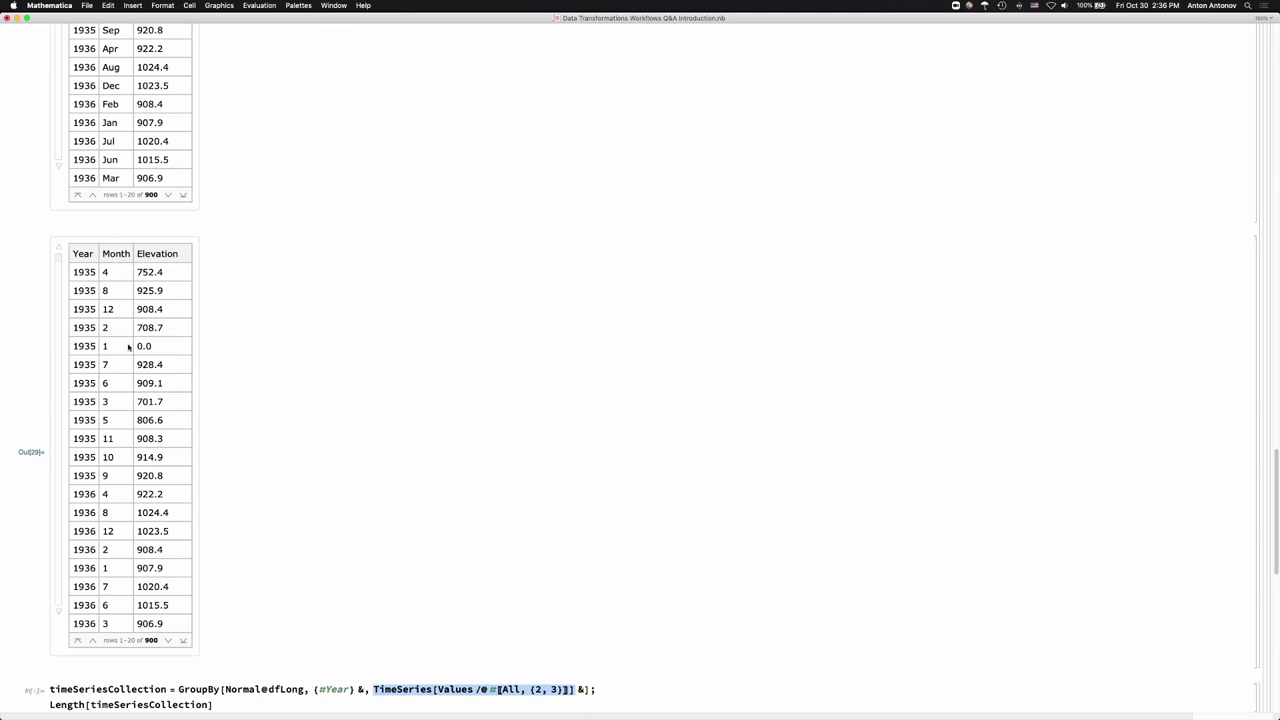
# Examine how the GroupBy expression splits the long form data by Year and turns each group into a TimeSeries.
pyautogui.scroll(-9, 129, 345)
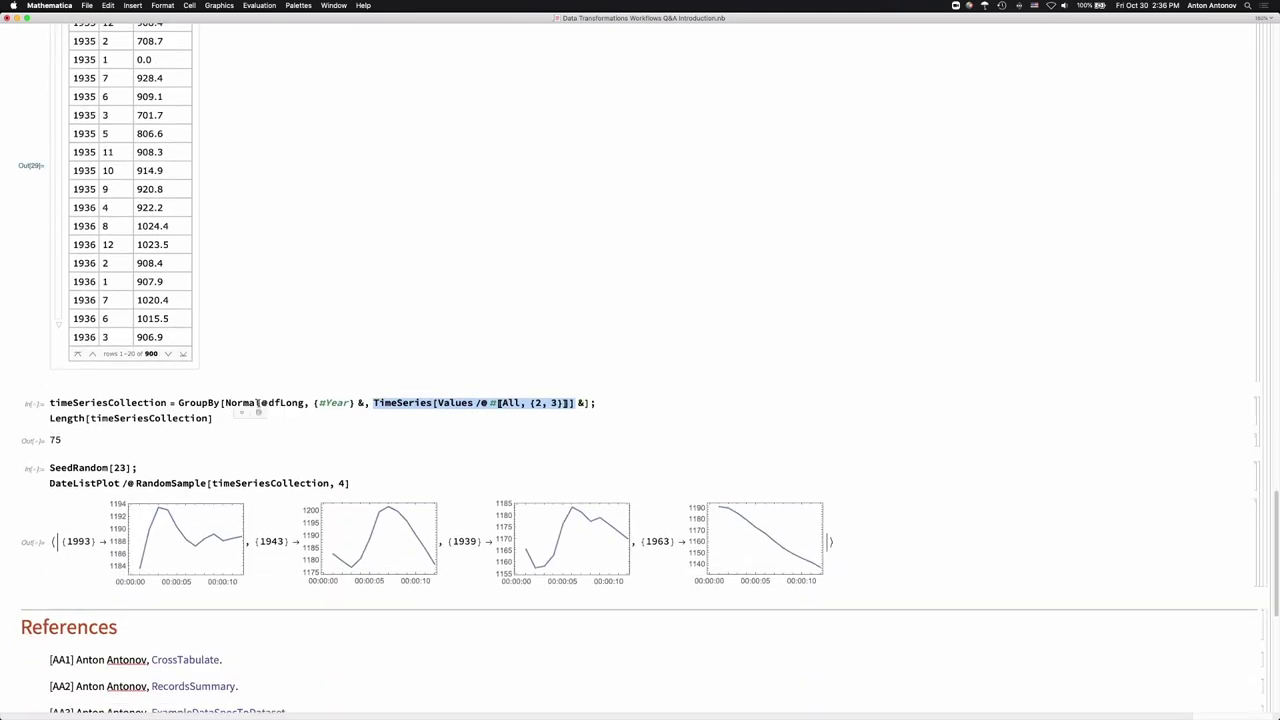
pyautogui.click(267, 403)
pyautogui.click(317, 403)
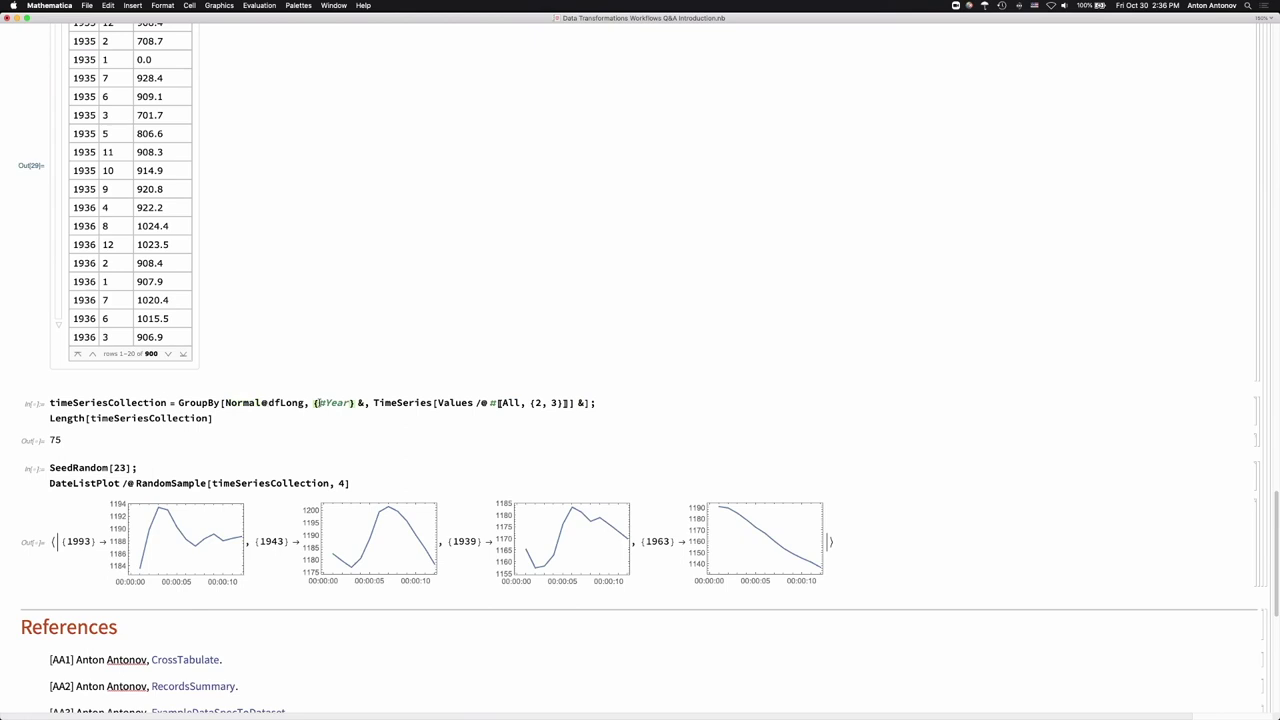
pyautogui.rightClick(414, 401)
pyautogui.click(406, 402)
# Evaluate timeSeriesCollection in a new cell below the Length output to inspect the yearly time series, and delete that cell again.
pyautogui.rightClick(171, 414)
pyautogui.click(160, 418)
pyautogui.doubleClick(157, 419)
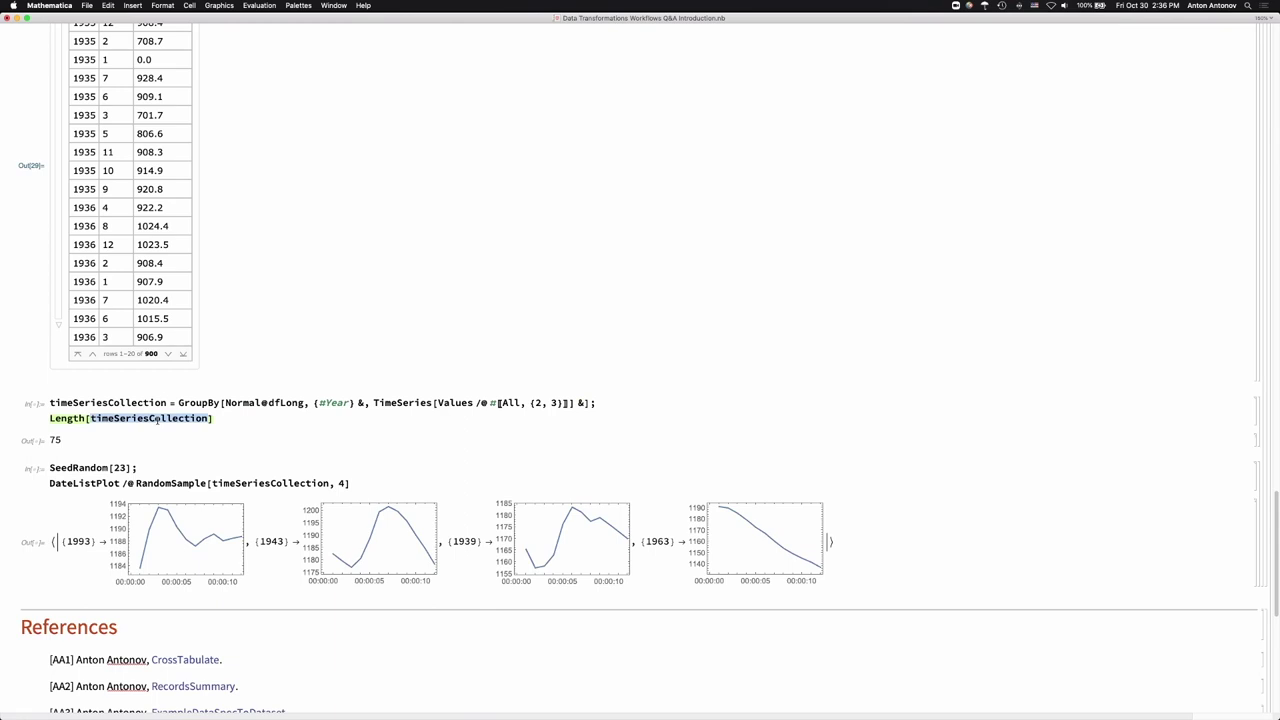
pyautogui.press('super+c')
pyautogui.click(157, 430)
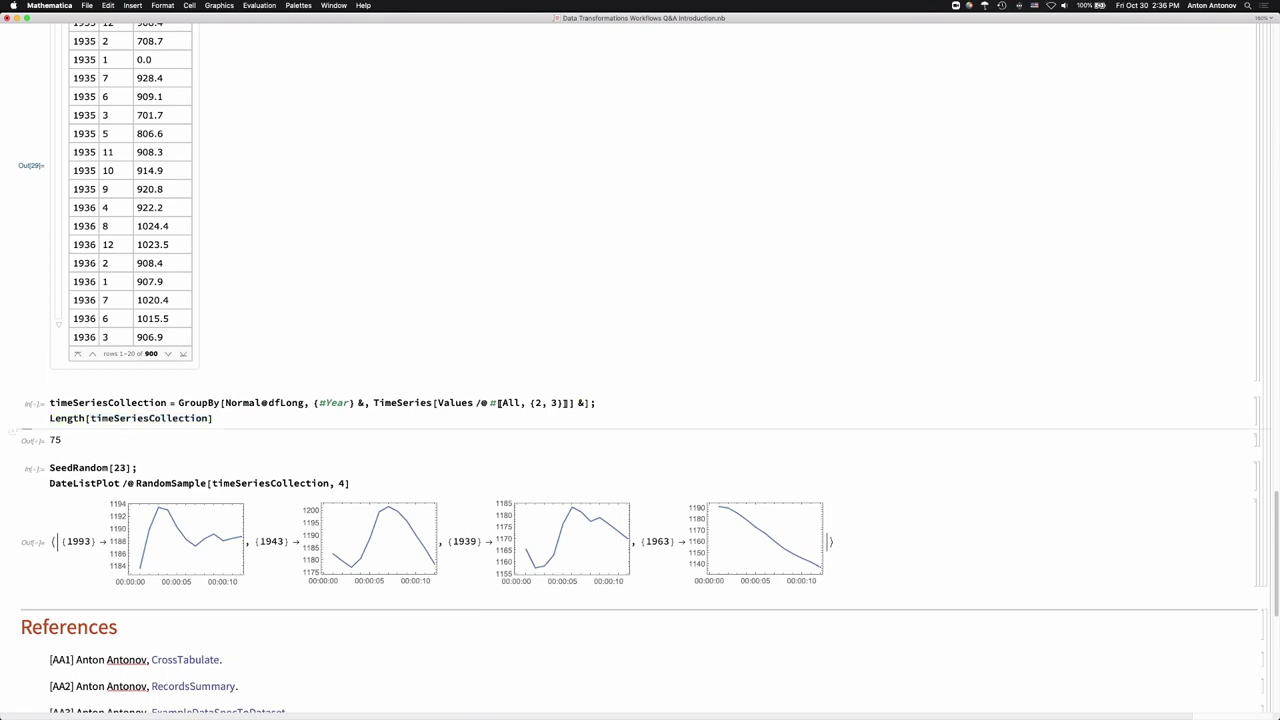
pyautogui.press('super+v')
pyautogui.hotkey('shift', 'Return')
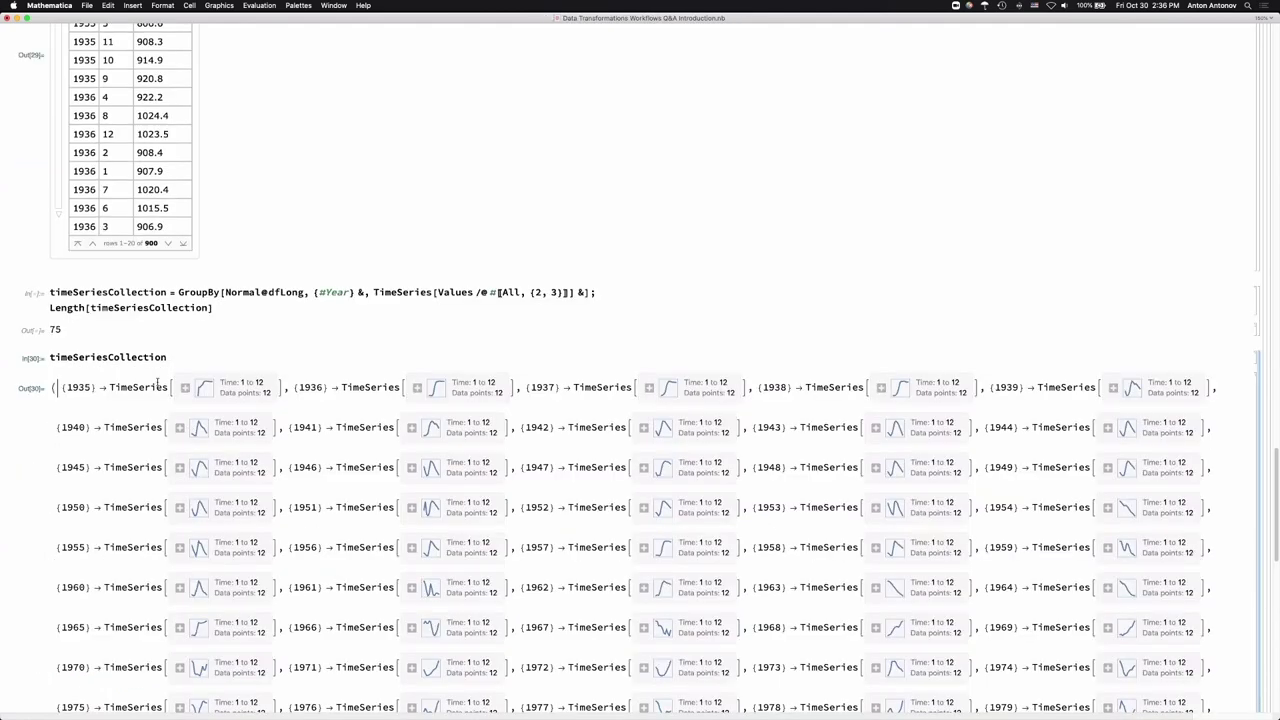
pyautogui.press('BackSpace')
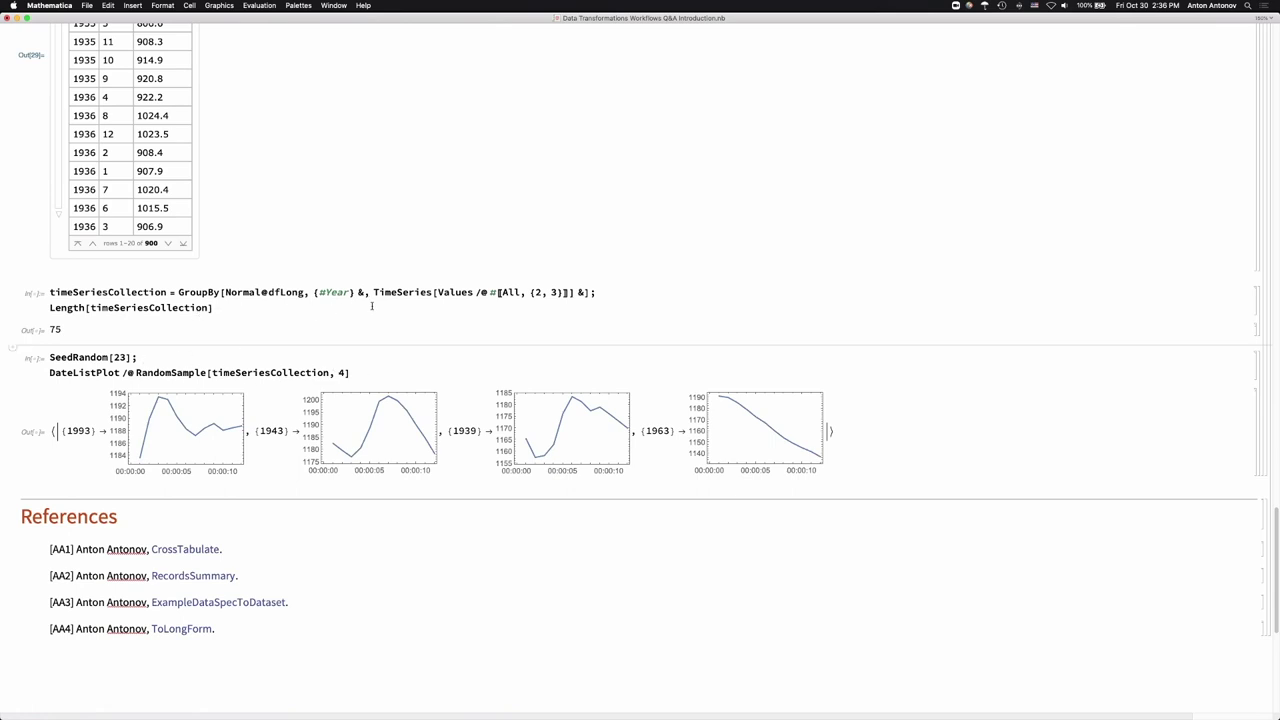
# Relate the yearly time series and sampled plots to the flow chart's split, transform and combine stages, and look over the References.
pyautogui.scroll(20, 371, 306)
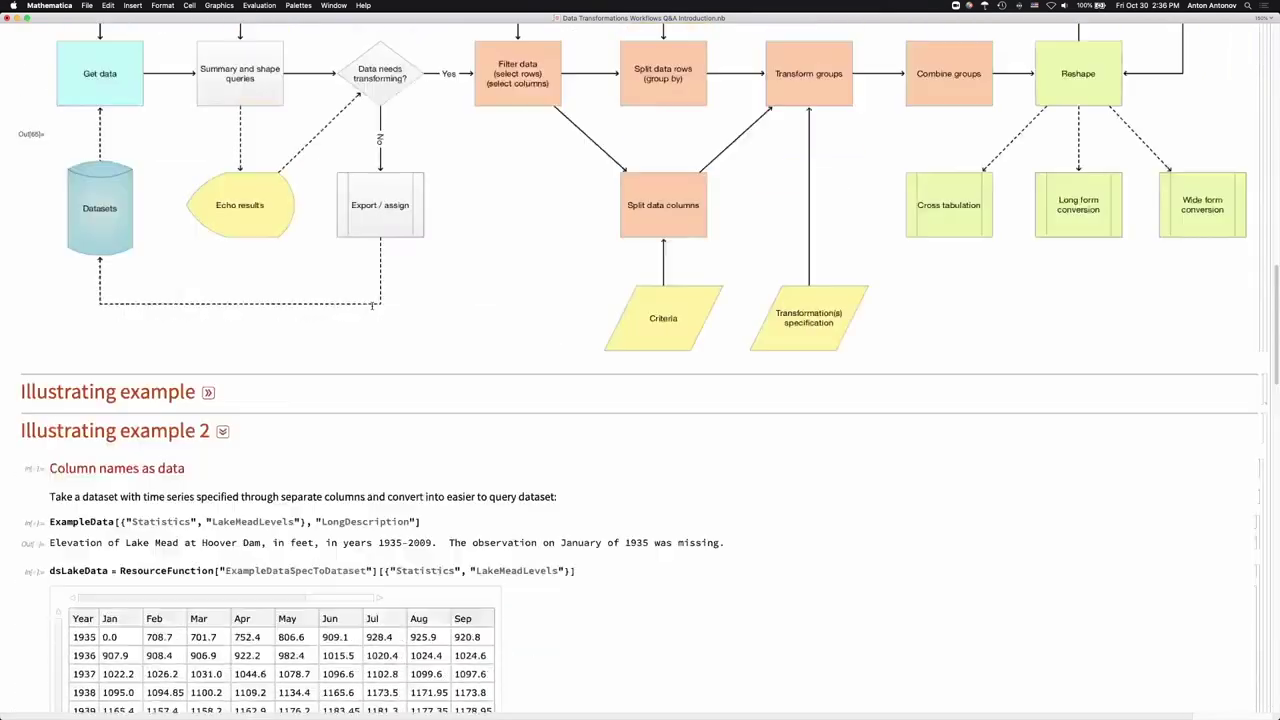
pyautogui.scroll(2, 371, 306)
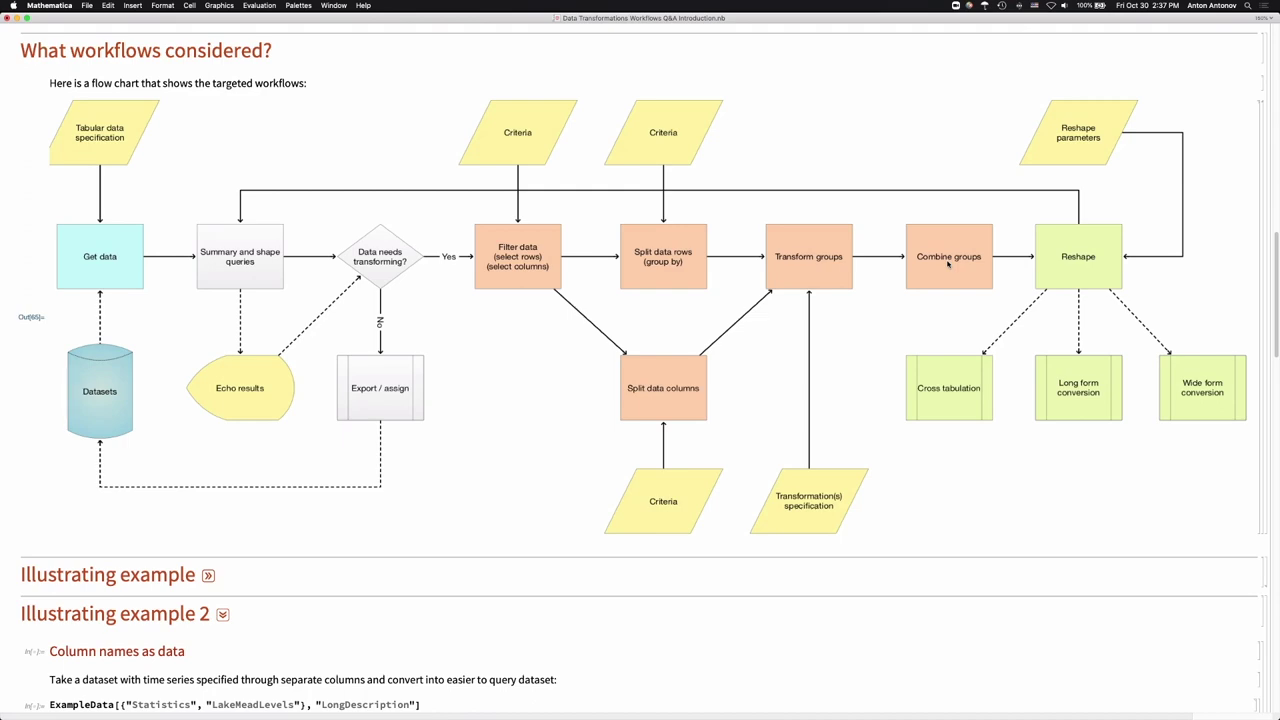
pyautogui.scroll(-20, 948, 263)
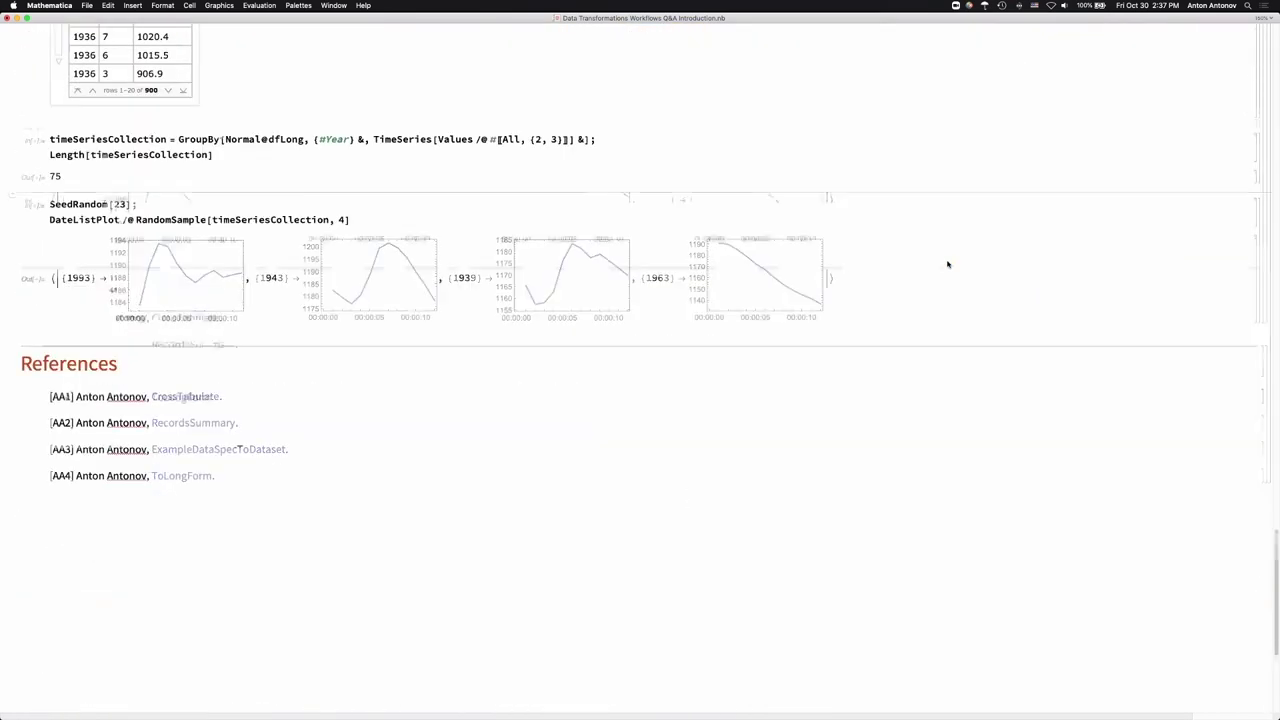
pyautogui.scroll(-5, 948, 263)
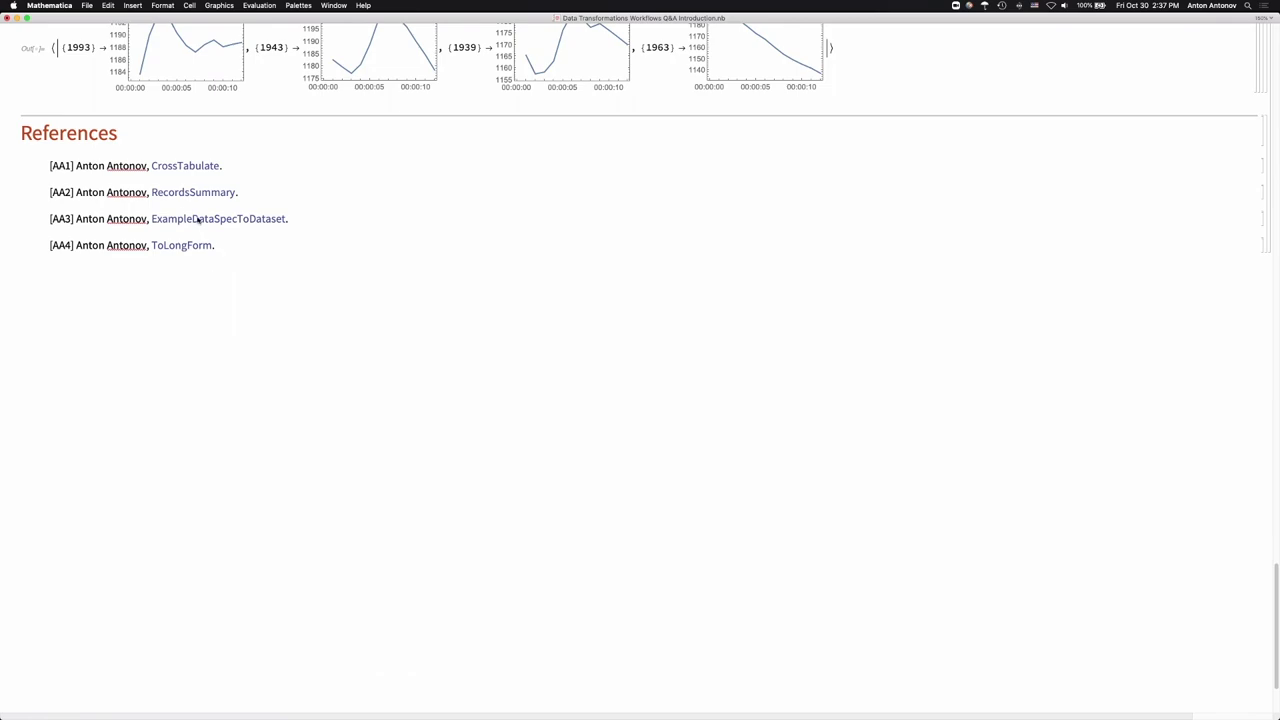
pyautogui.scroll(5, 337, 143)
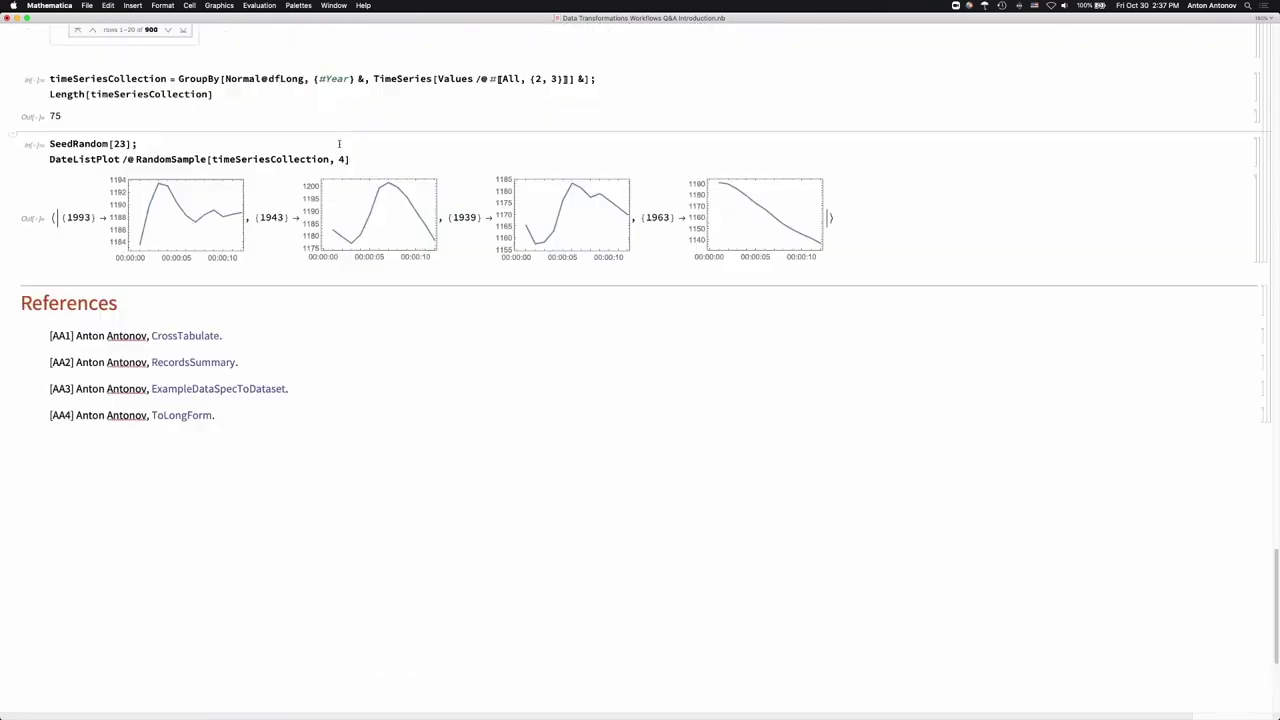
pyautogui.scroll(20, 339, 143)
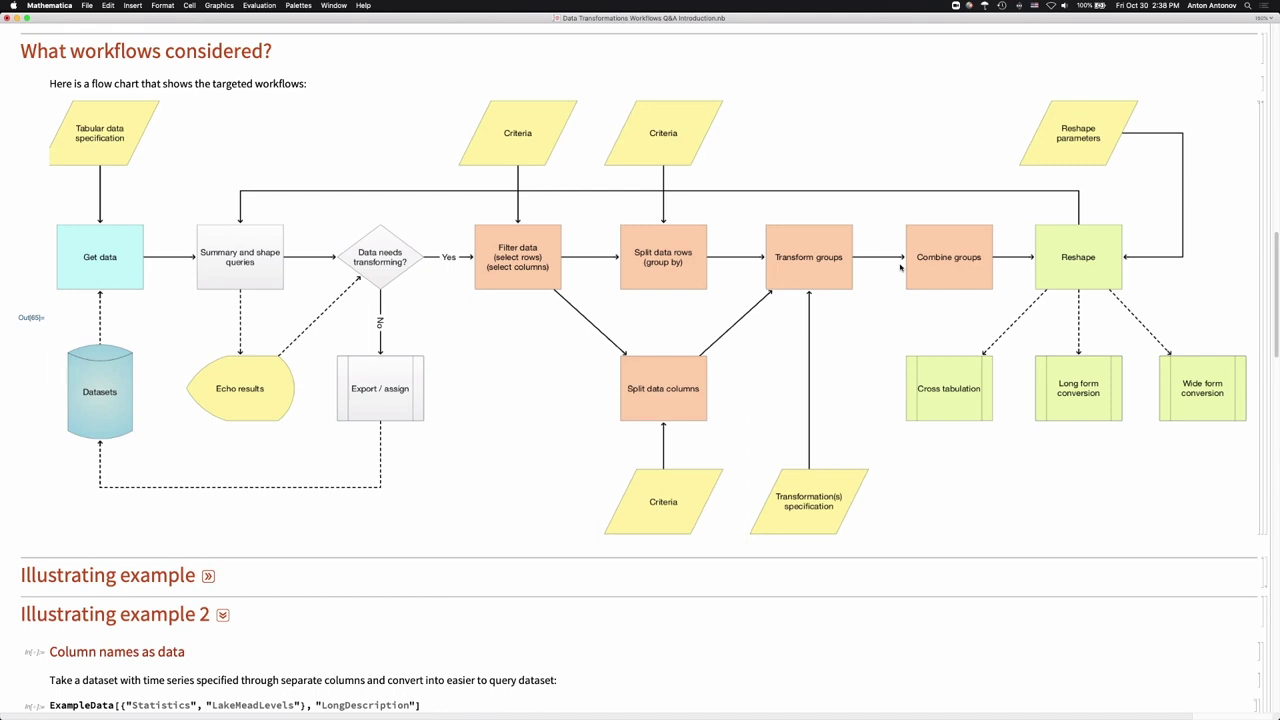
# Go through the Lake Mead example again, from the original table via ToLongForm to the sampled DateListPlot output.
pyautogui.scroll(-15, 900, 267)
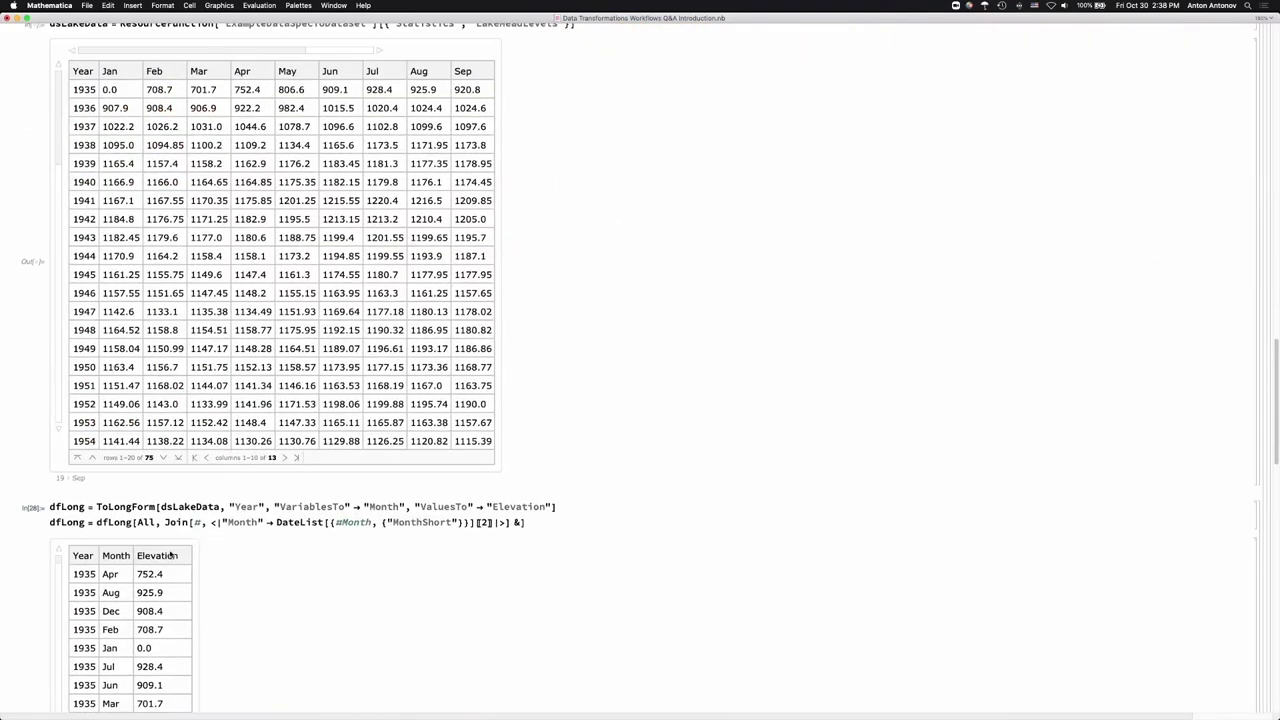
pyautogui.scroll(1, 170, 549)
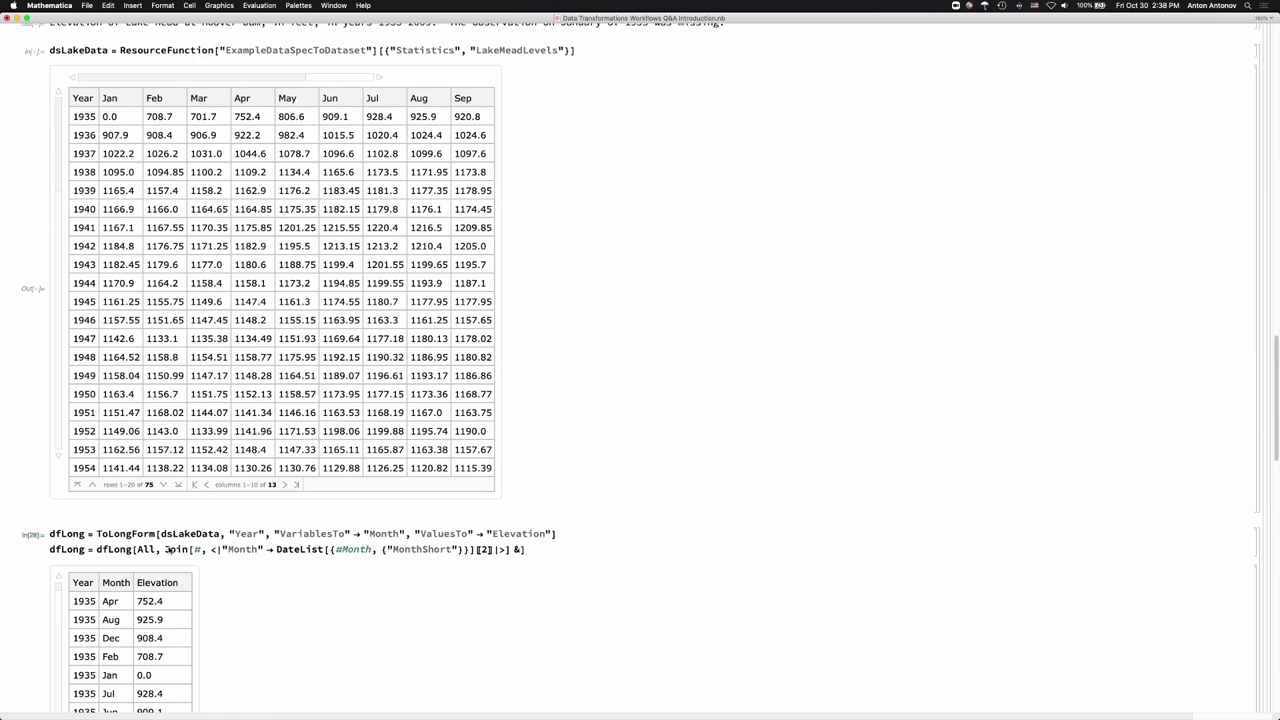
pyautogui.scroll(-4, 170, 549)
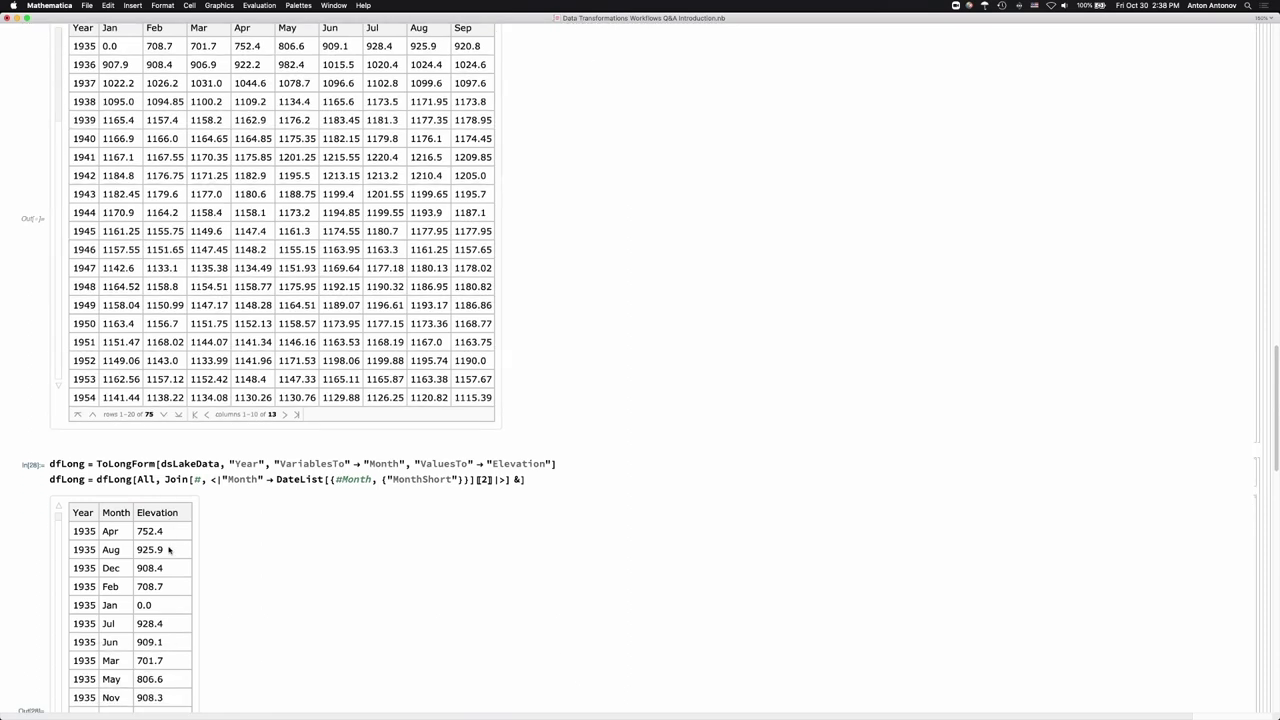
pyautogui.scroll(-15, 170, 549)
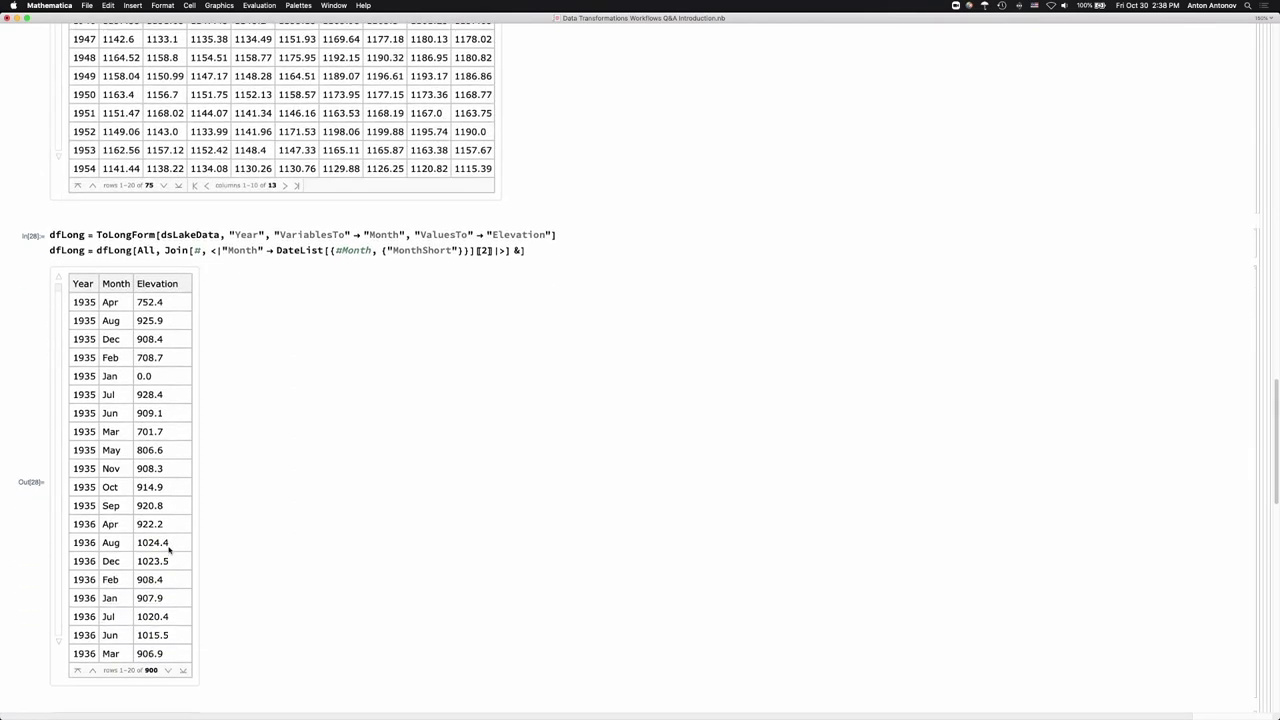
pyautogui.scroll(-18, 169, 549)
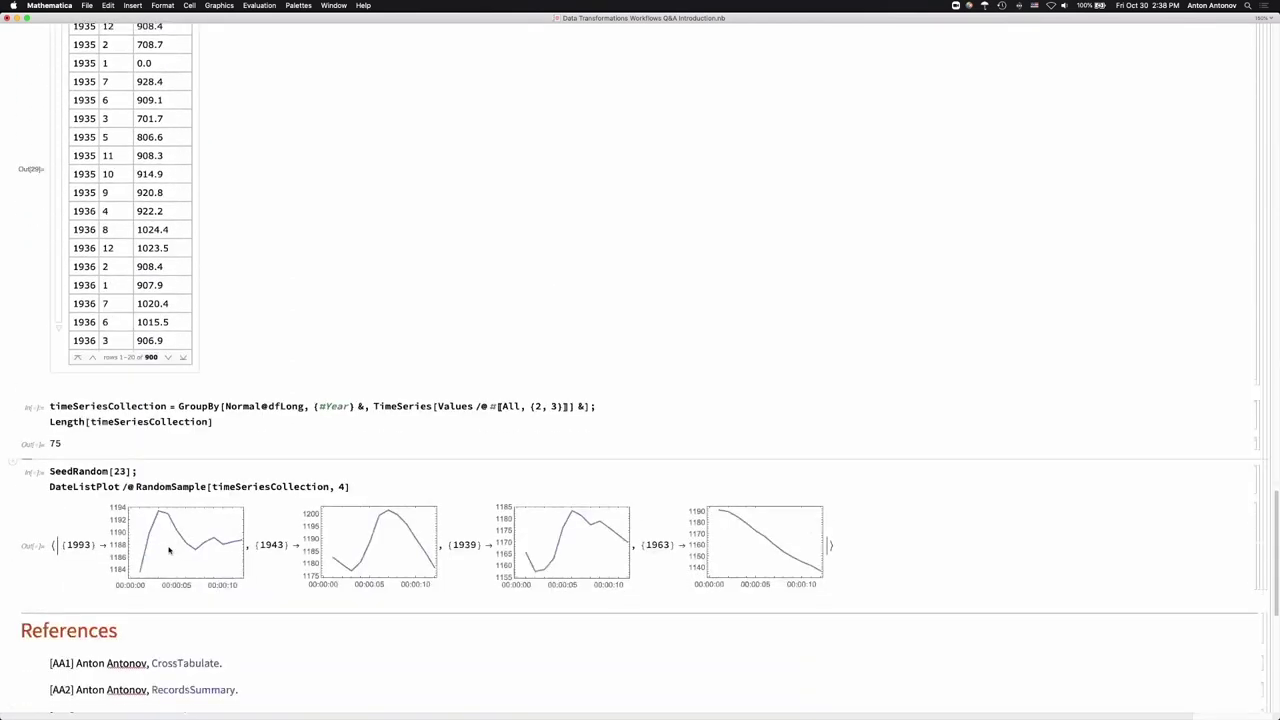
# Collapse the Illustrating example 2 section and expand the Illustrating example section.
pyautogui.scroll(20, 169, 549)
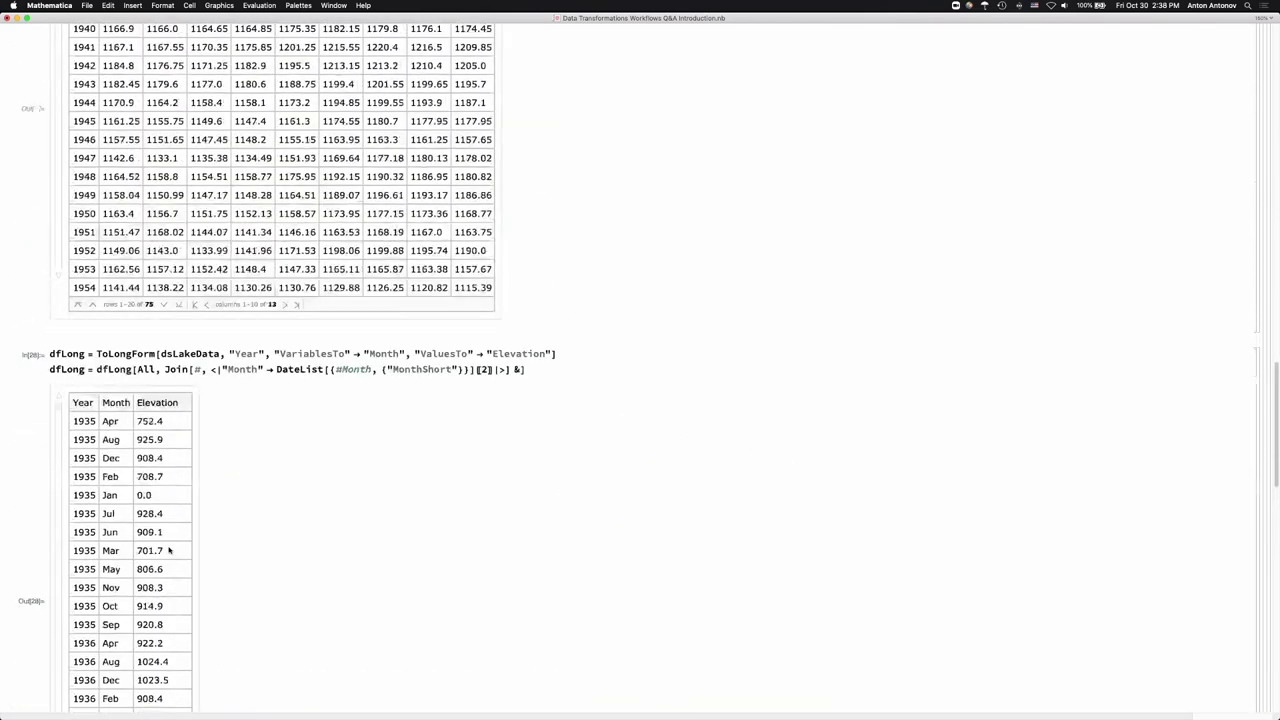
pyautogui.scroll(9, 170, 549)
pyautogui.click(222, 468)
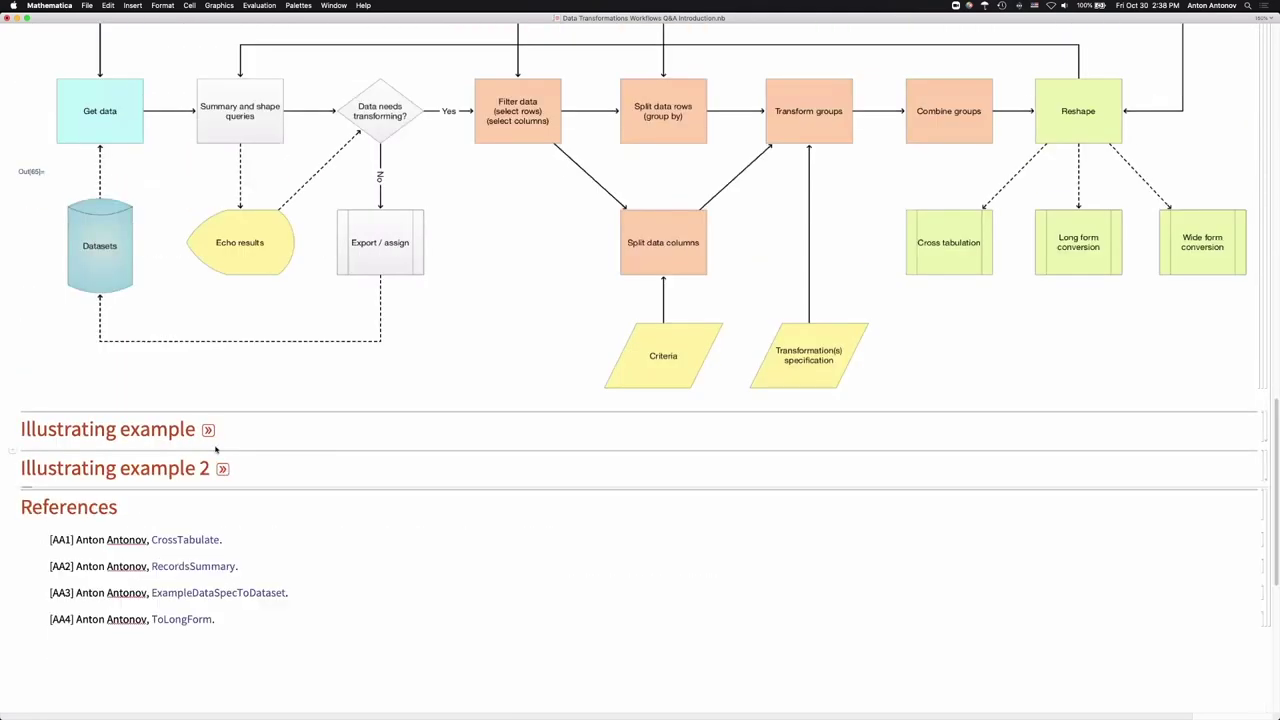
pyautogui.click(208, 429)
# Examine the Titanic records summary, the GroupBy results per passenger class and the CrossTabulate contingency tables.
pyautogui.scroll(-9, 207, 433)
pyautogui.scroll(-11, 207, 433)
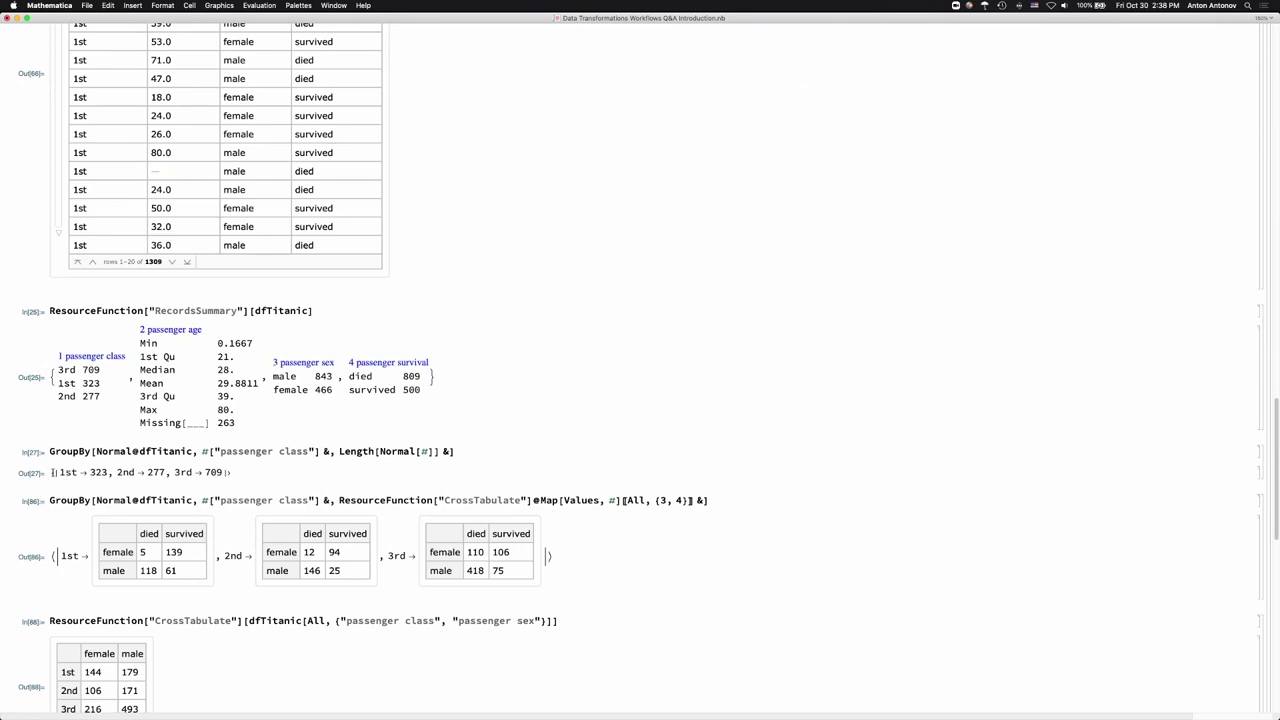
pyautogui.doubleClick(53, 472)
pyautogui.click(175, 497)
pyautogui.scroll(-2, 75, 532)
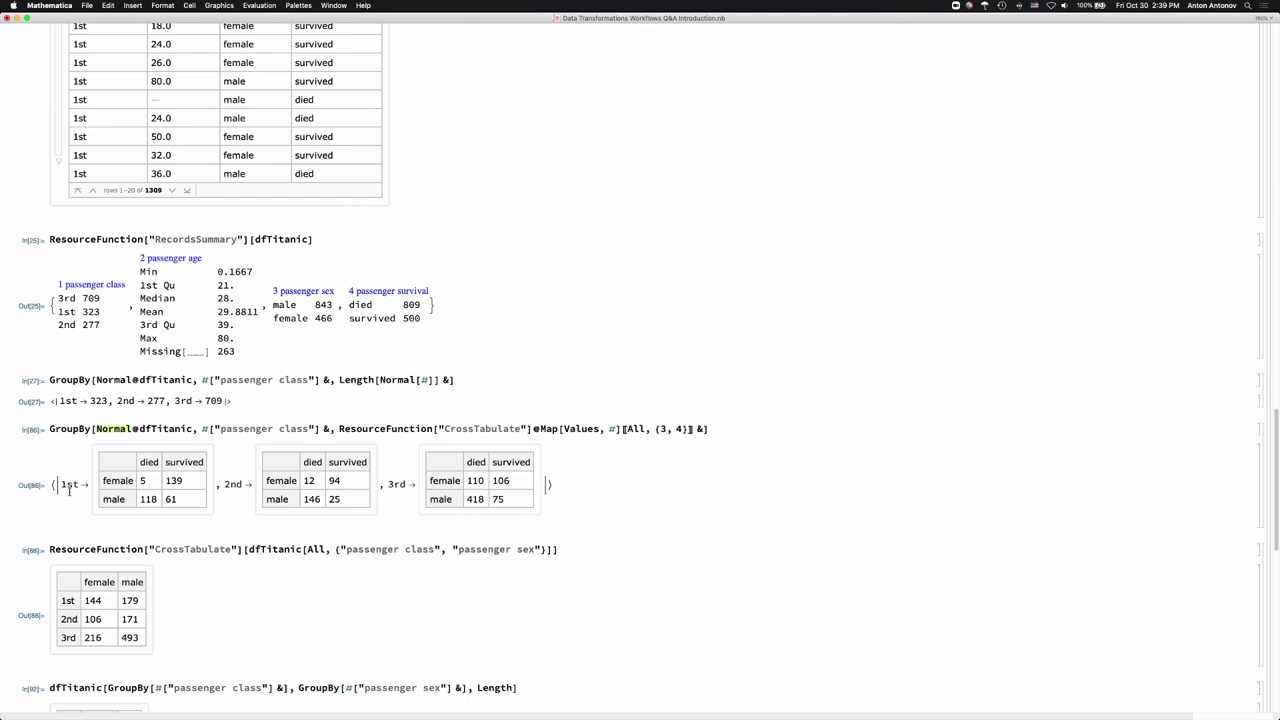
pyautogui.scroll(-10, 69, 490)
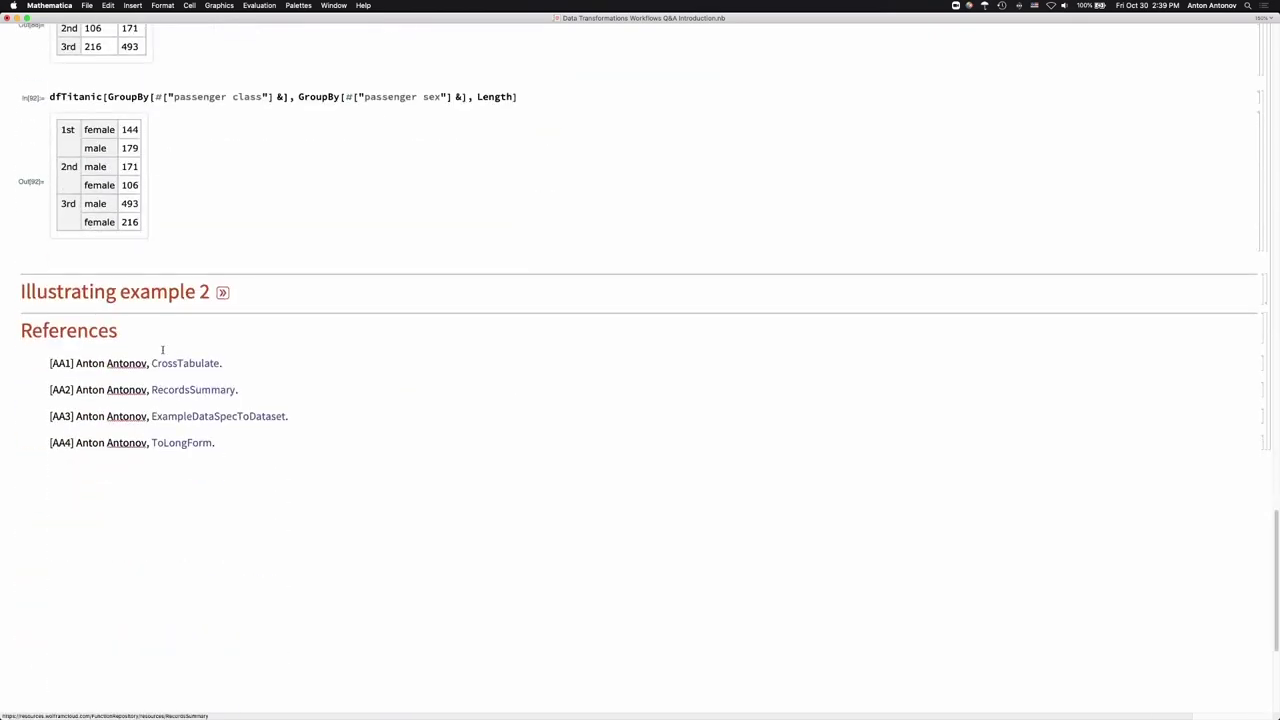
# Expand the Illustrating example 2 section and review the Lake Mead table alongside its ToLongForm conversion.
pyautogui.click(222, 292)
pyautogui.scroll(-1, 215, 315)
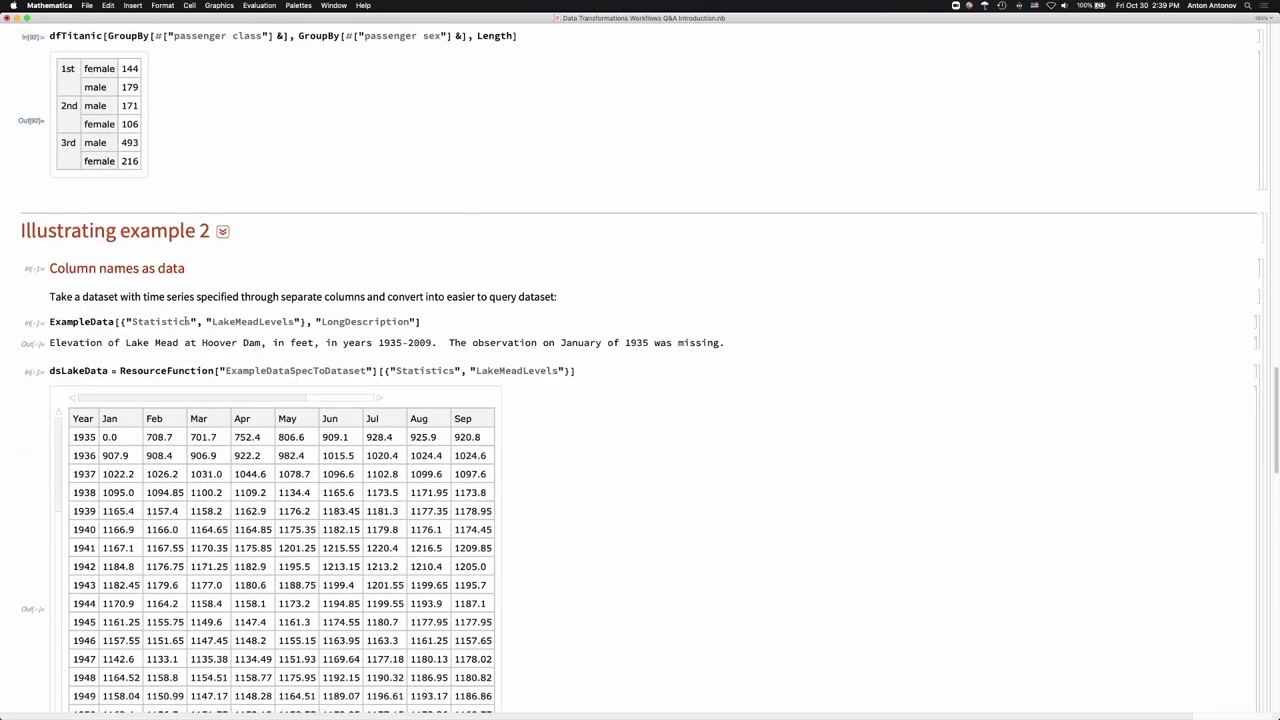
pyautogui.scroll(-4, 185, 321)
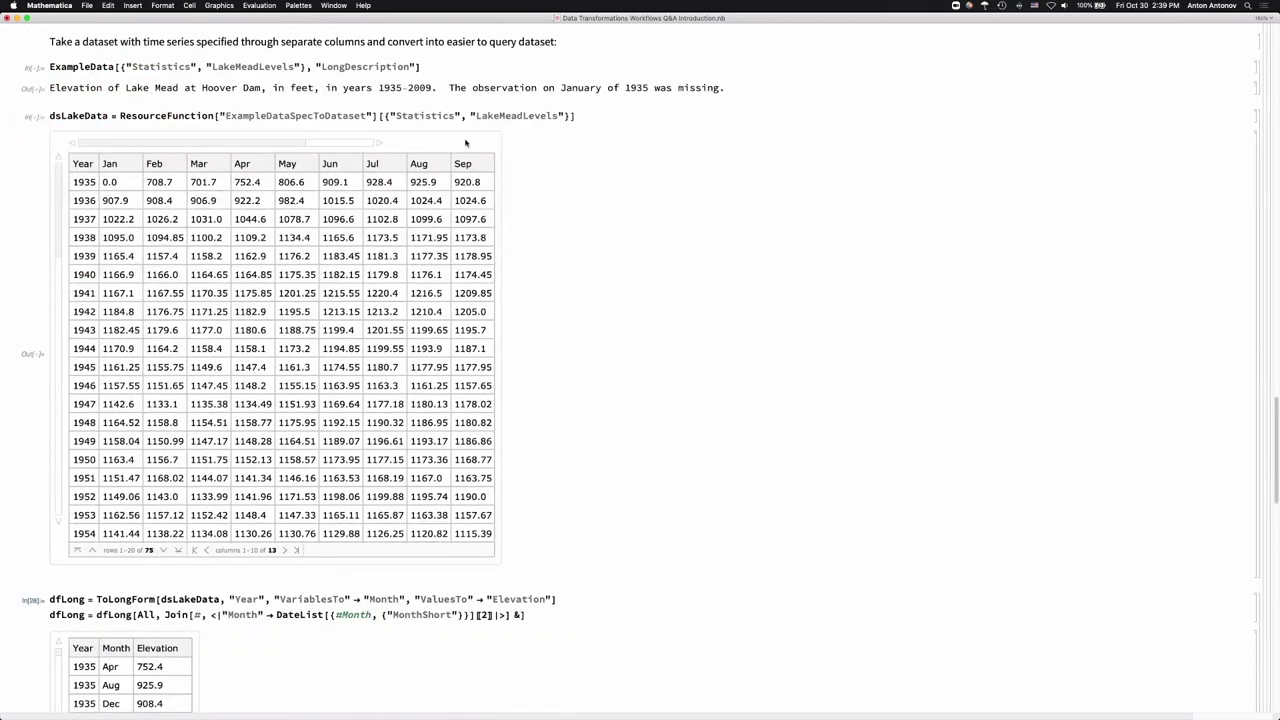
pyautogui.scroll(-3, 170, 363)
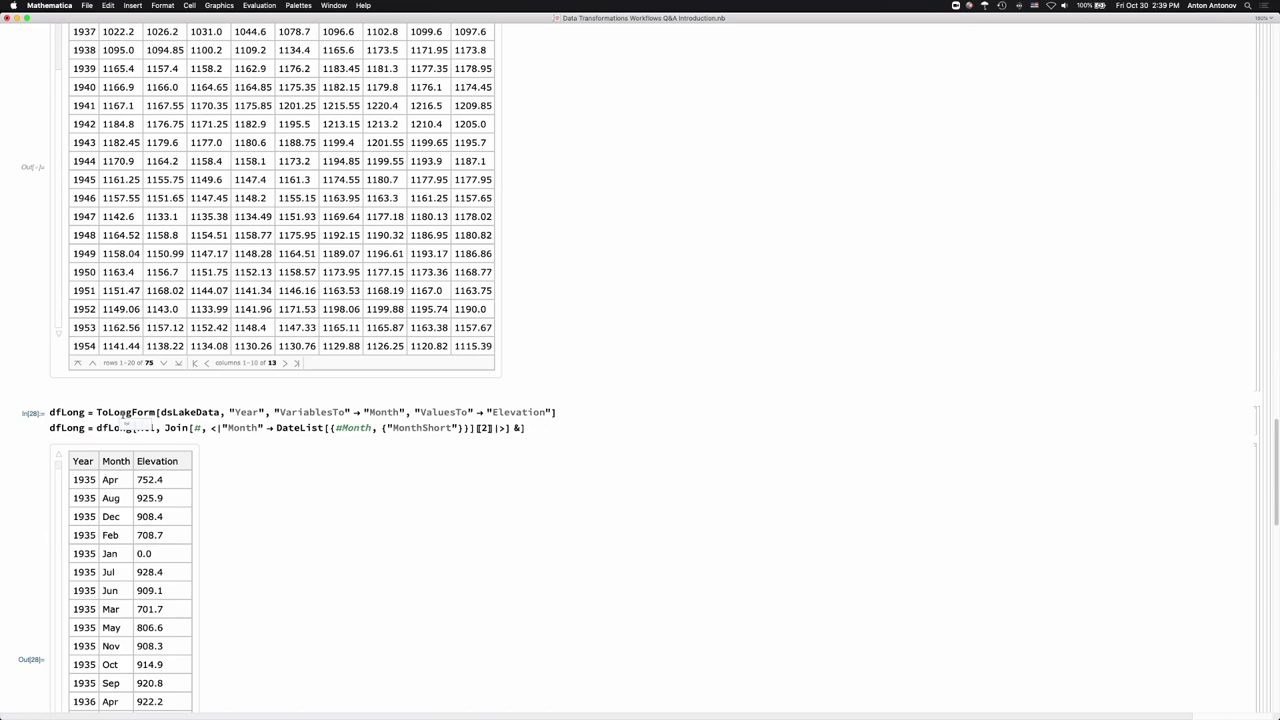
pyautogui.scroll(3, 129, 425)
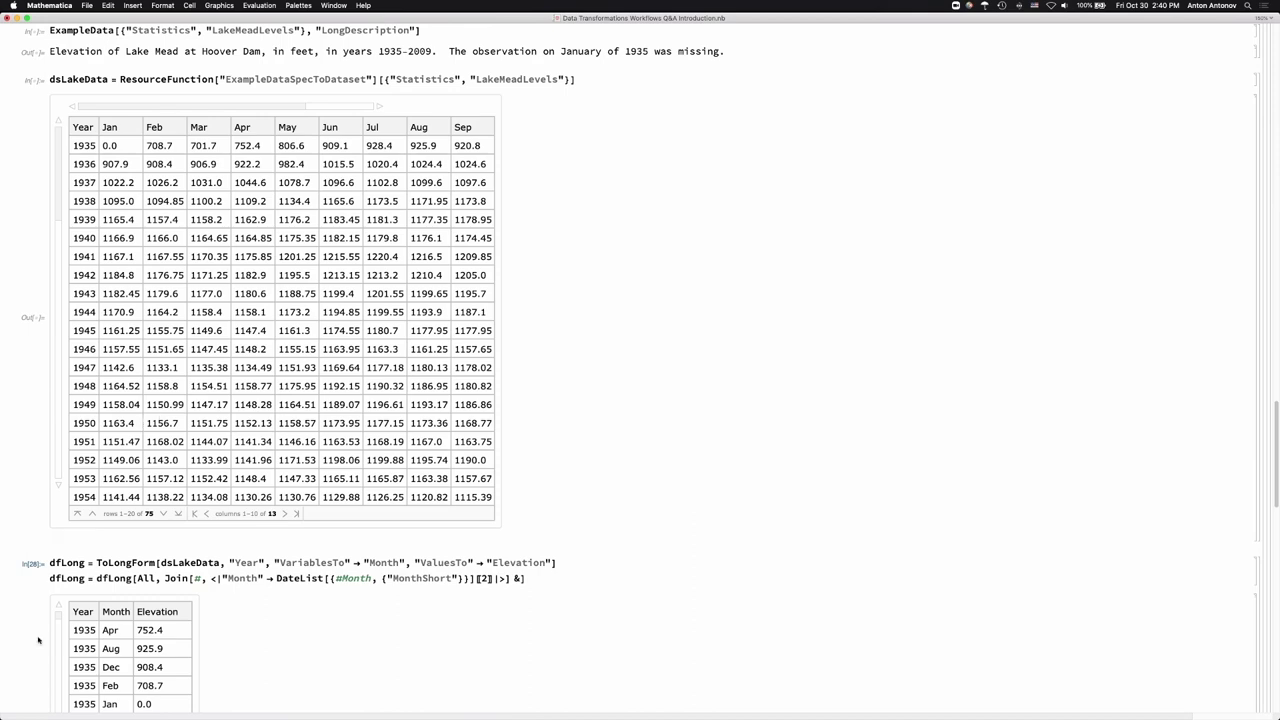
# Open the CrossTabulate reference's Wolfram Function Repository page in the browser and expand its Details and Options.
pyautogui.scroll(-20, 406, 471)
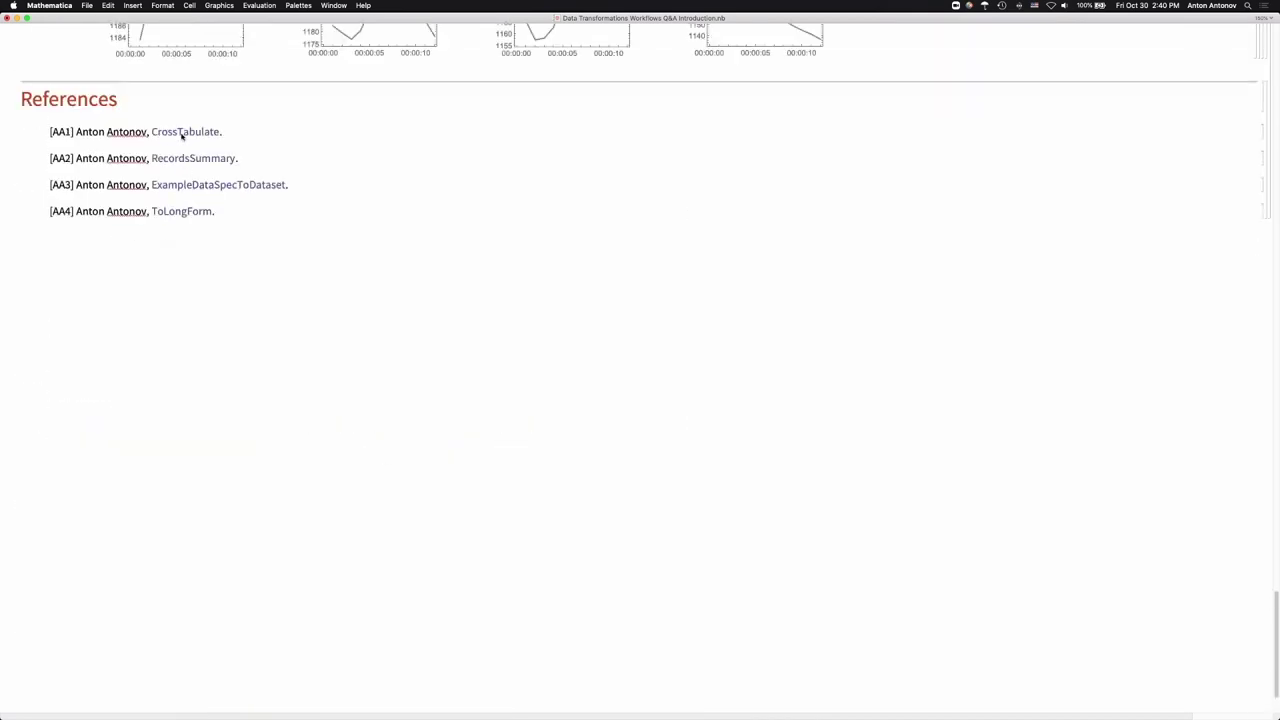
pyautogui.click(189, 135)
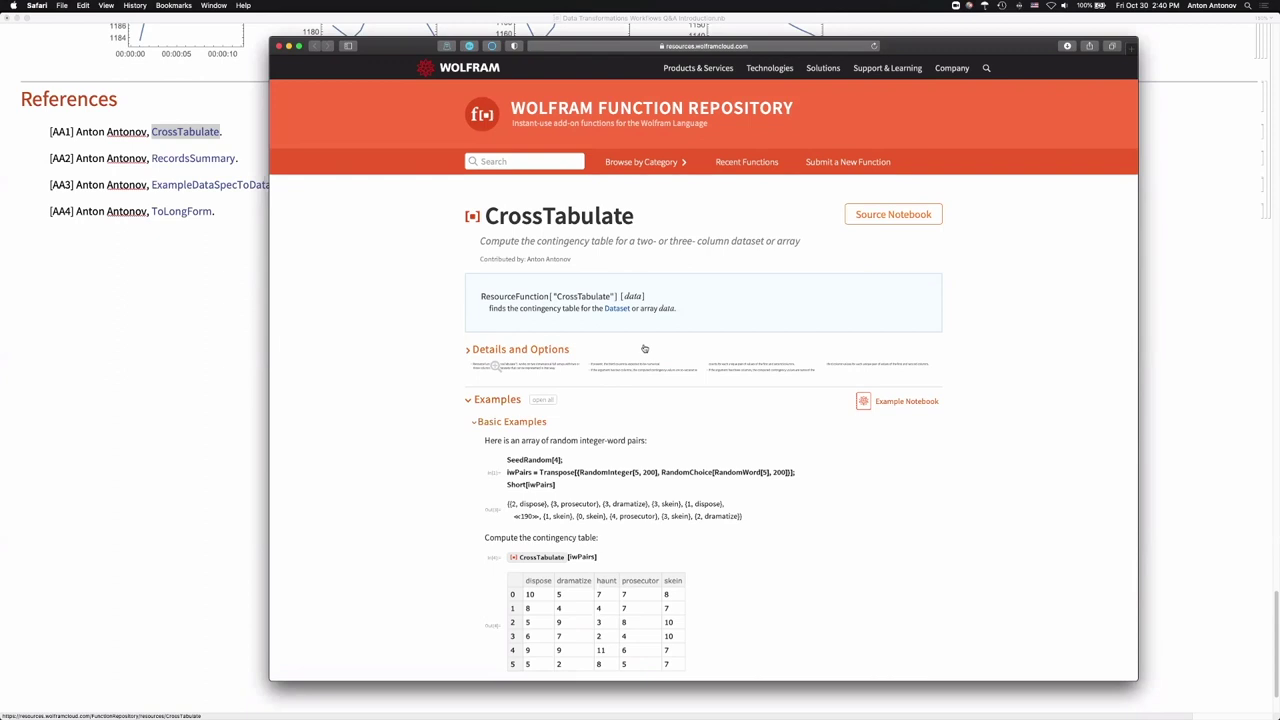
pyautogui.click(644, 349)
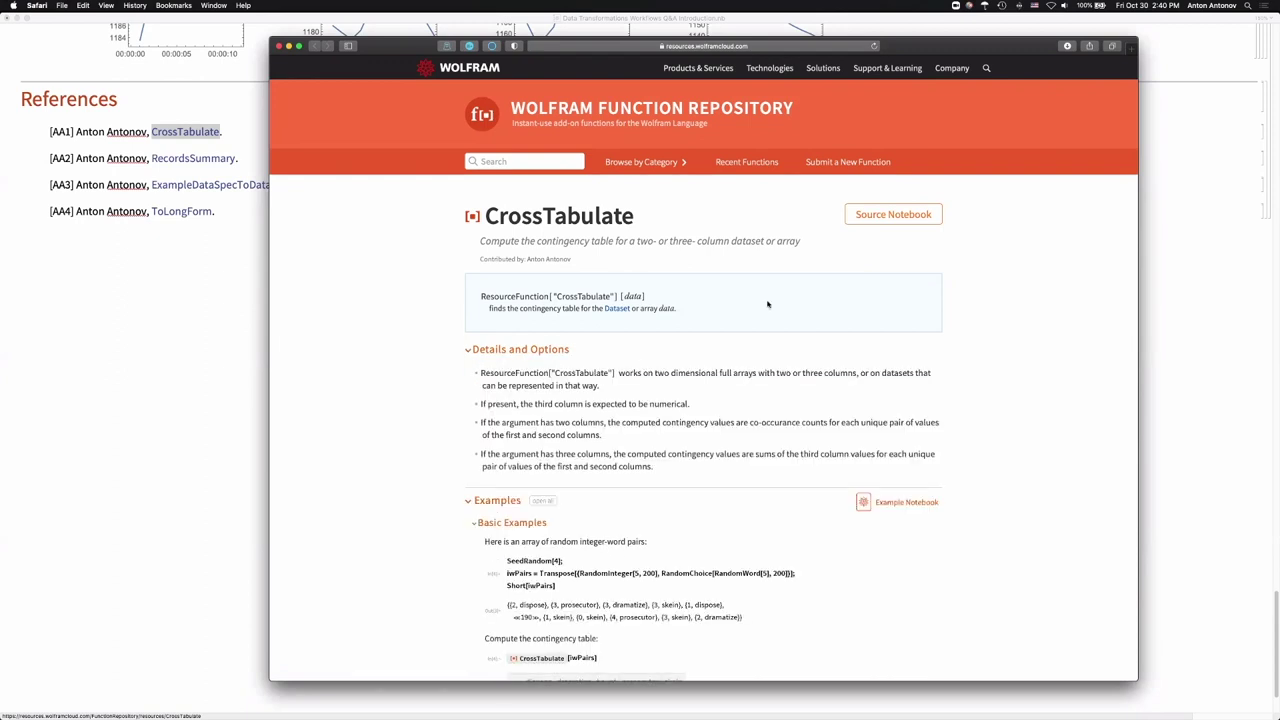